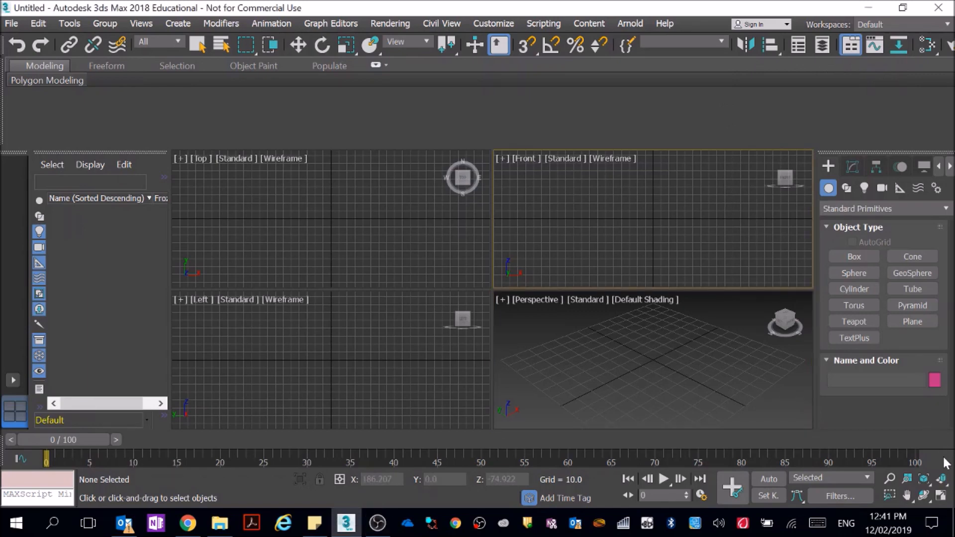
pyautogui.click(941, 496)
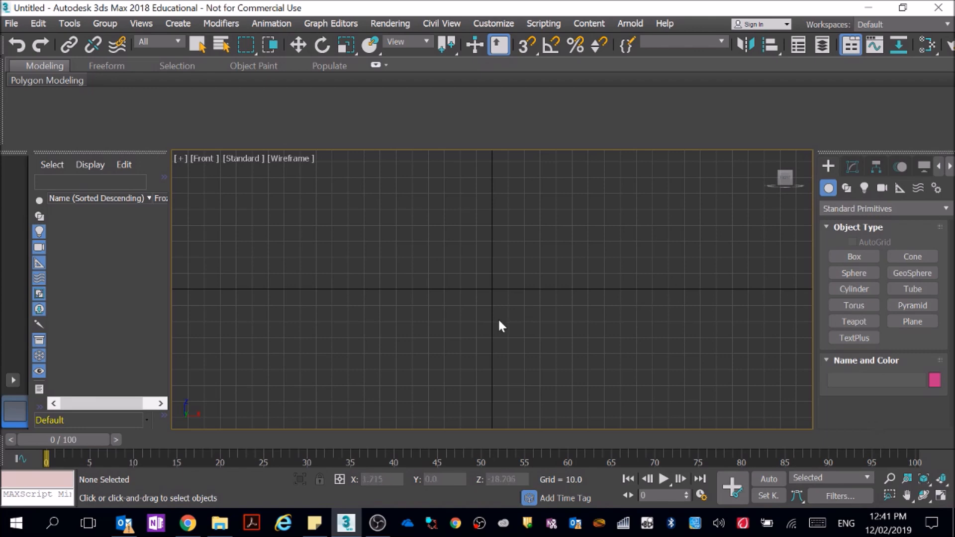
pyautogui.moveTo(536, 314); pyautogui.dragTo(553, 317, button='middle')
pyautogui.scroll(2, 553, 317)
pyautogui.click(907, 497)
pyautogui.moveTo(561, 294); pyautogui.dragTo(561, 330)
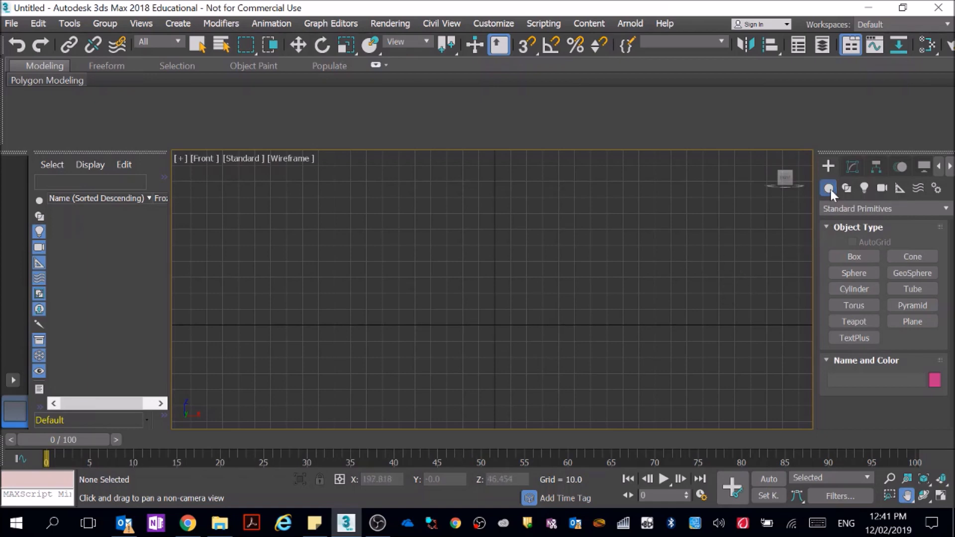
# Create a box near the origin in the Perspective viewport, about 9.3 long, 24.9 wide and 24.2 high
pyautogui.click(846, 254)
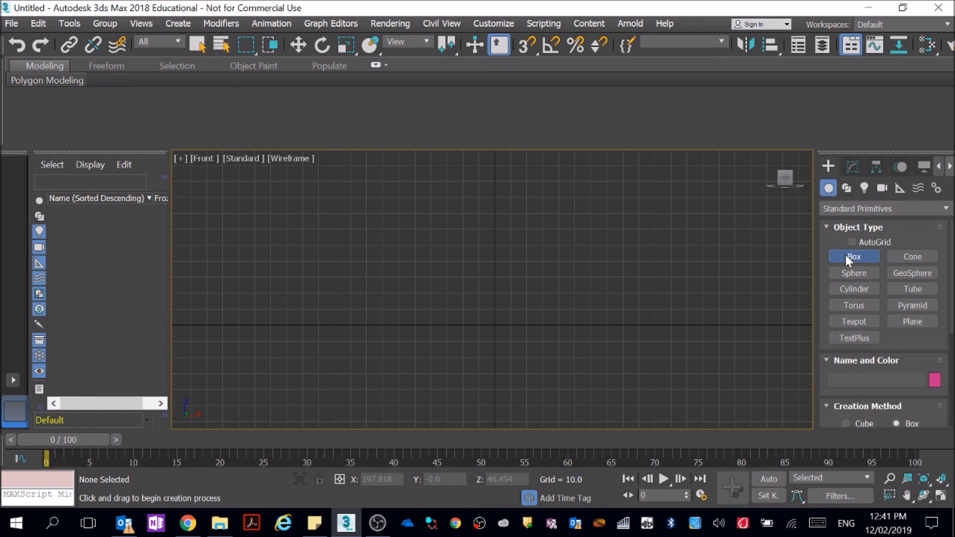
pyautogui.click(942, 495)
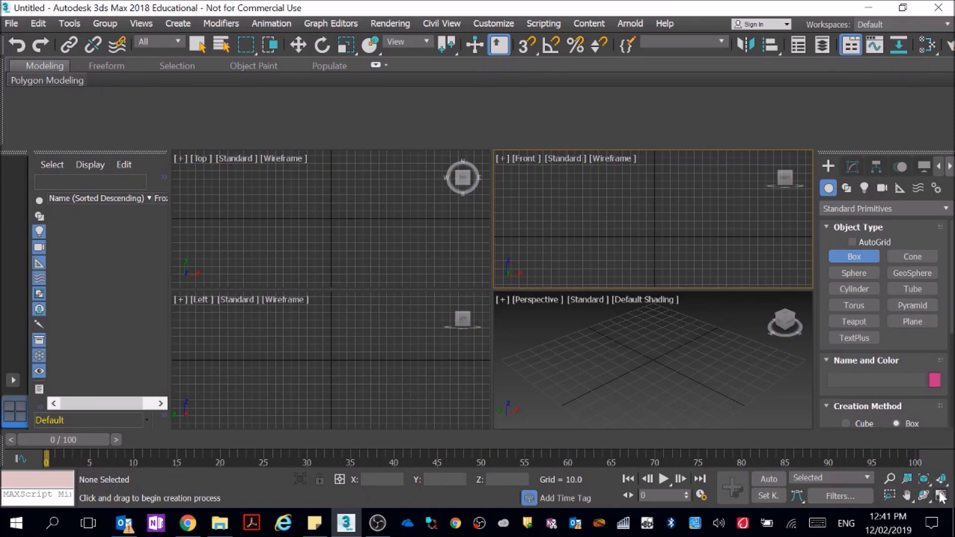
pyautogui.click(630, 364)
pyautogui.moveTo(630, 365); pyautogui.dragTo(666, 356)
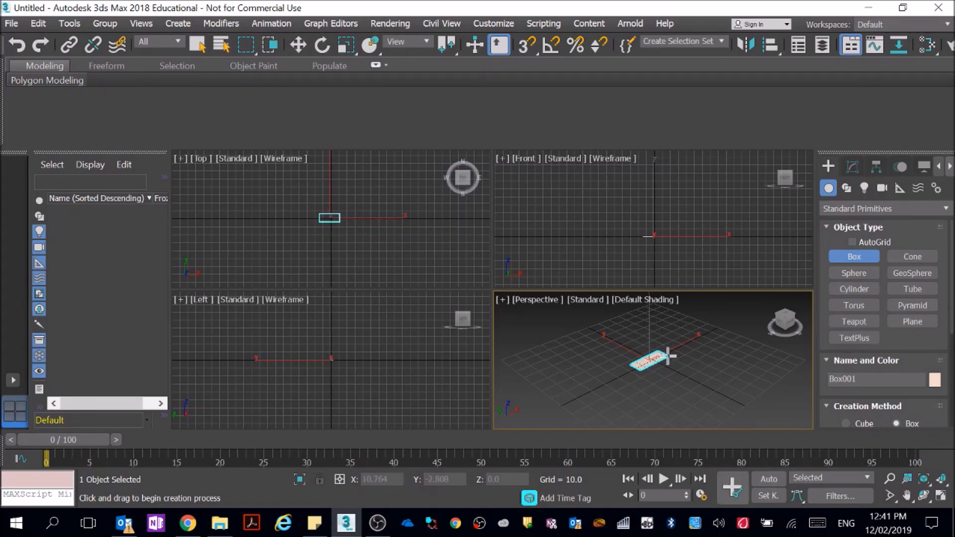
pyautogui.click(672, 317)
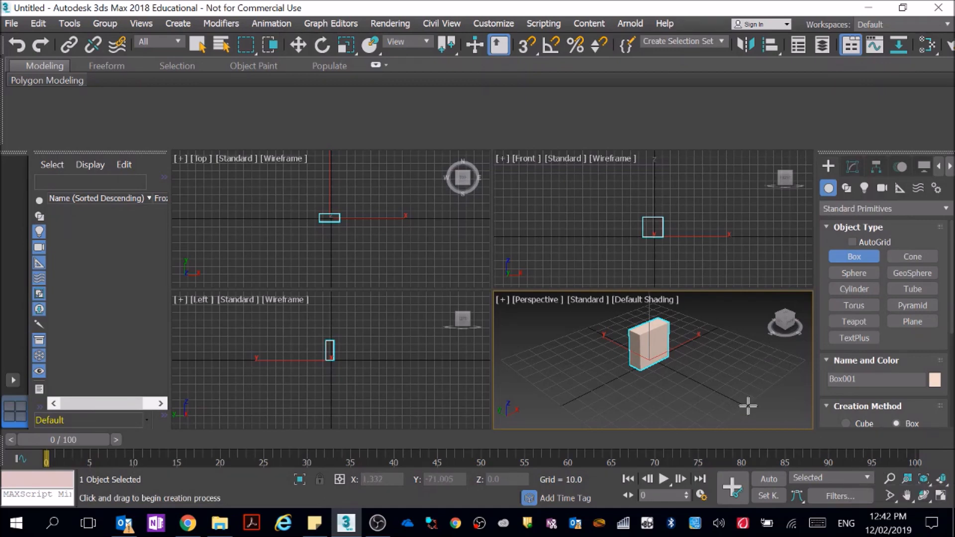
# Examine the box up close in the enlarged Perspective viewport and return to the four-viewport layout
pyautogui.click(941, 495)
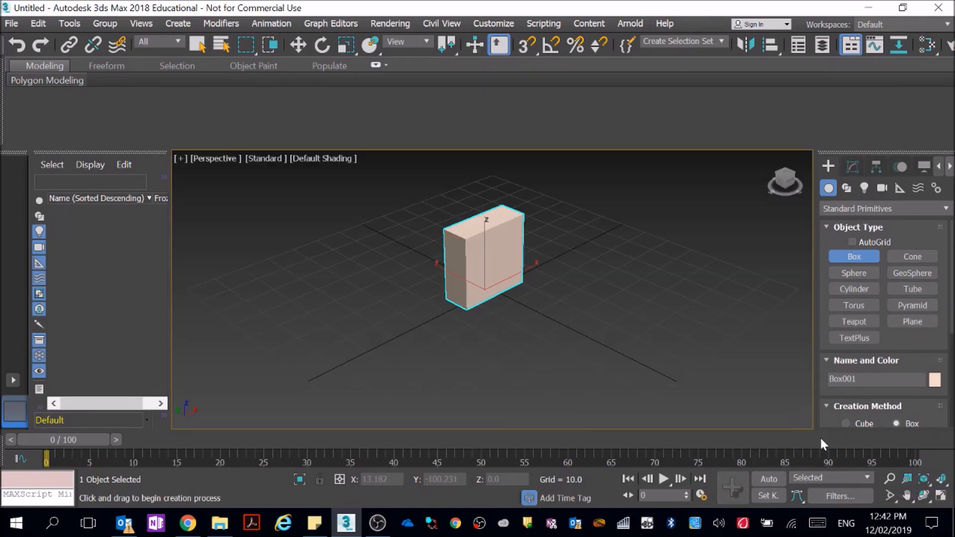
pyautogui.scroll(5, 479, 232)
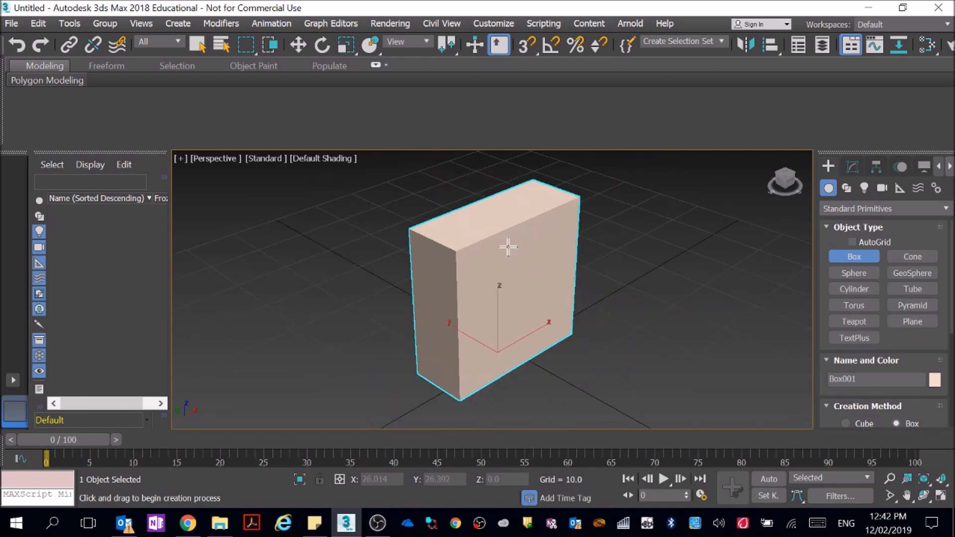
pyautogui.scroll(-4, 505, 244)
pyautogui.scroll(2, 445, 225)
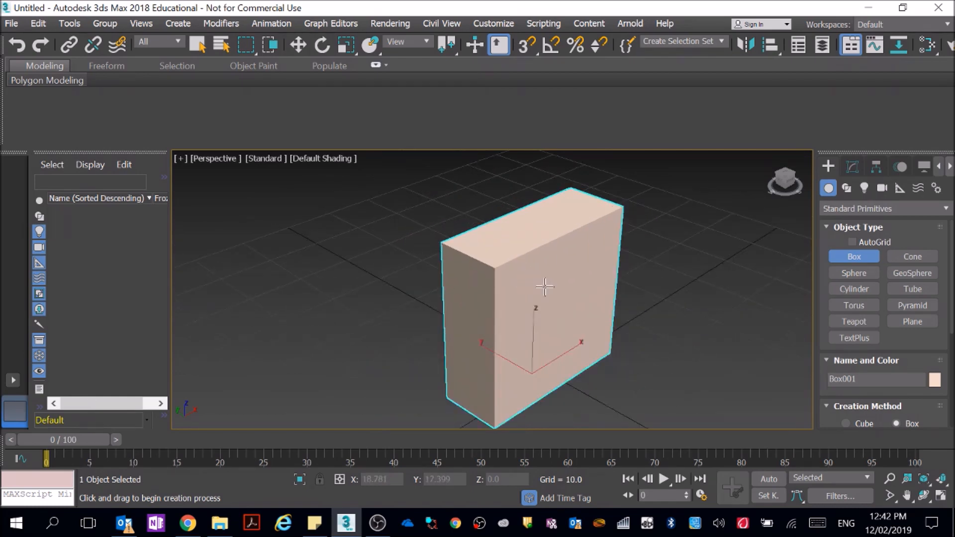
pyautogui.scroll(-1, 515, 267)
pyautogui.scroll(-1, 515, 267)
pyautogui.scroll(1, 515, 267)
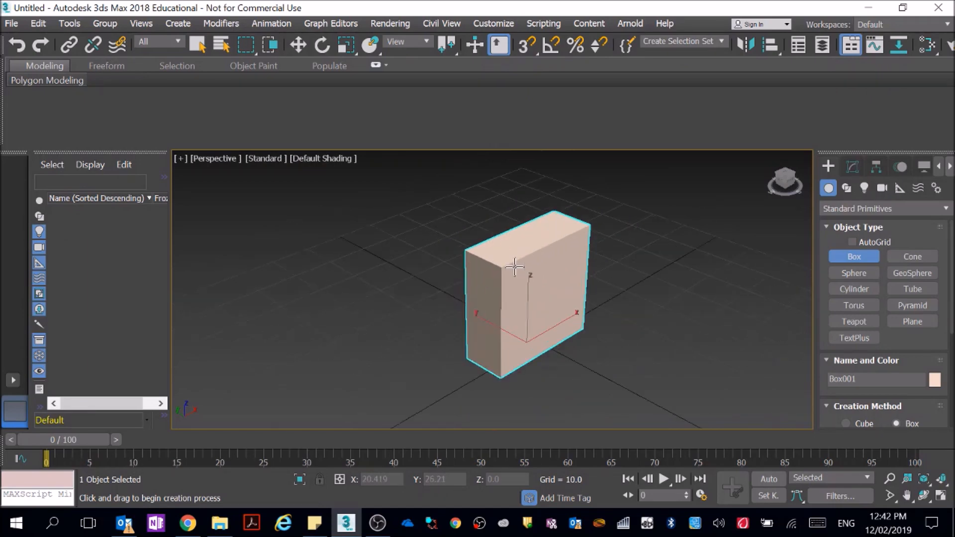
pyautogui.click(940, 497)
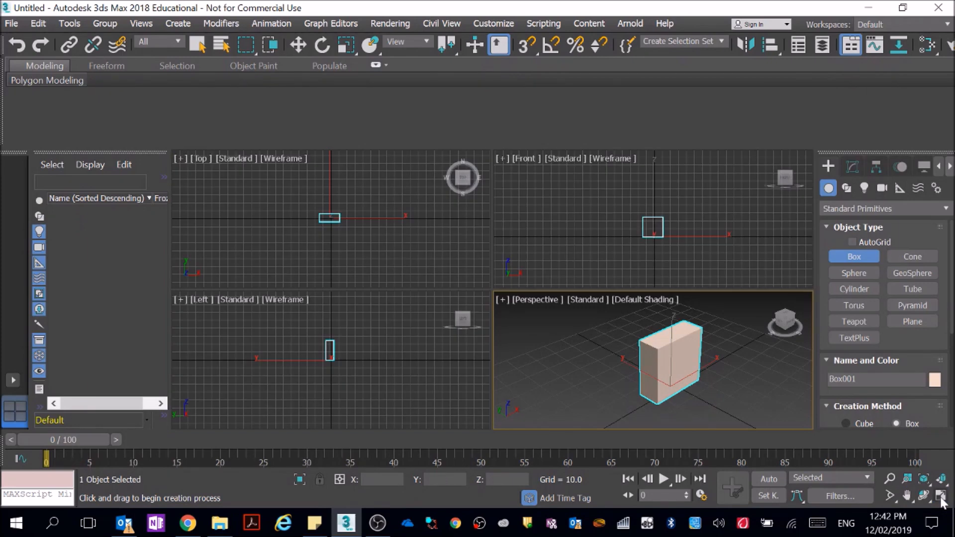
pyautogui.click(847, 189)
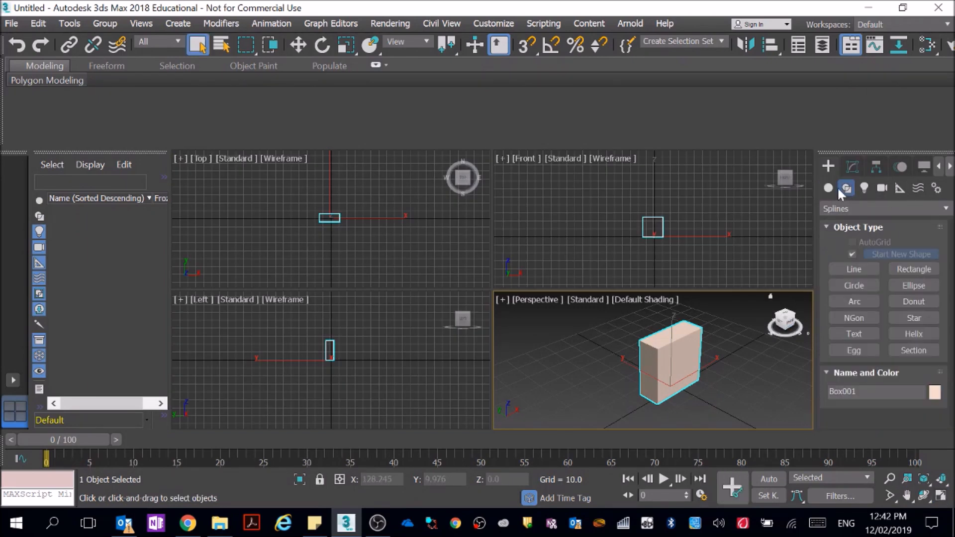
pyautogui.click(834, 187)
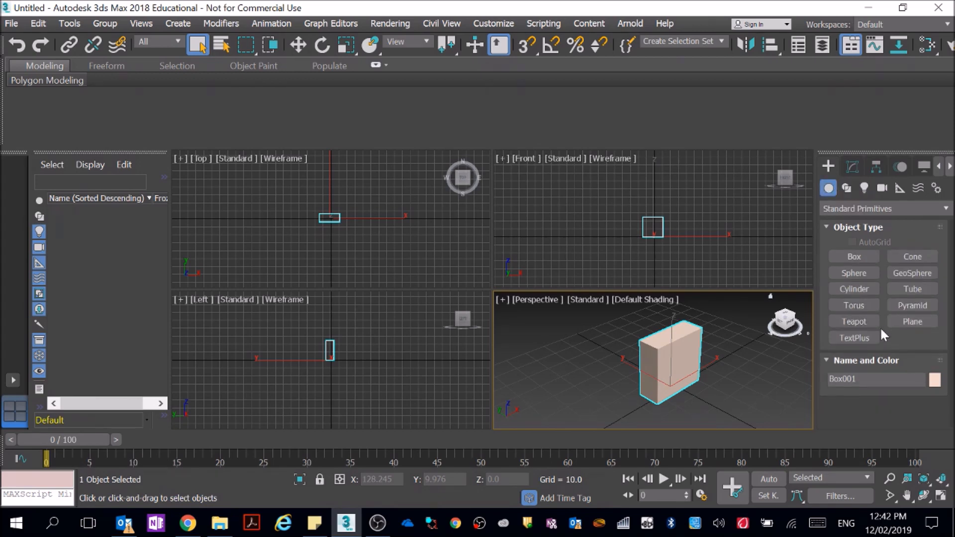
pyautogui.click(846, 189)
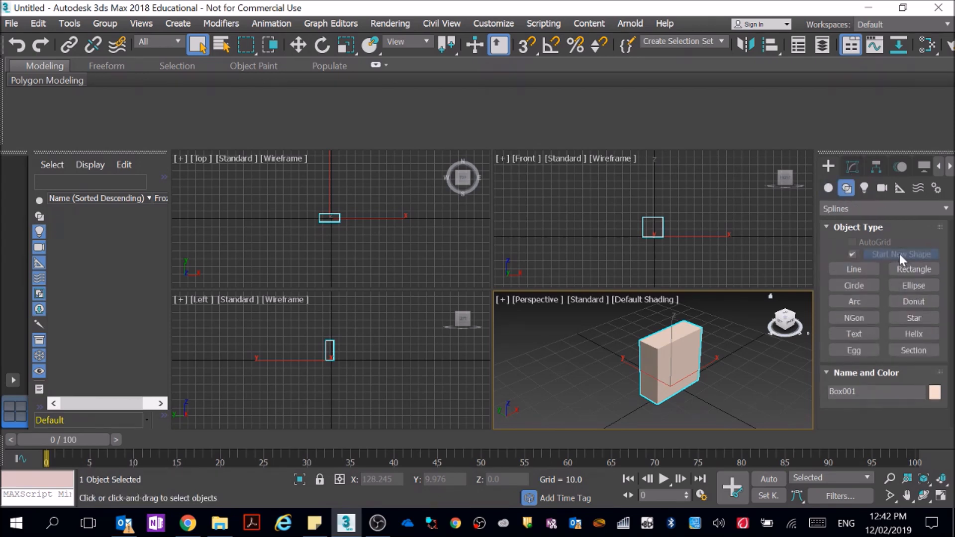
pyautogui.click(830, 371)
pyautogui.click(827, 227)
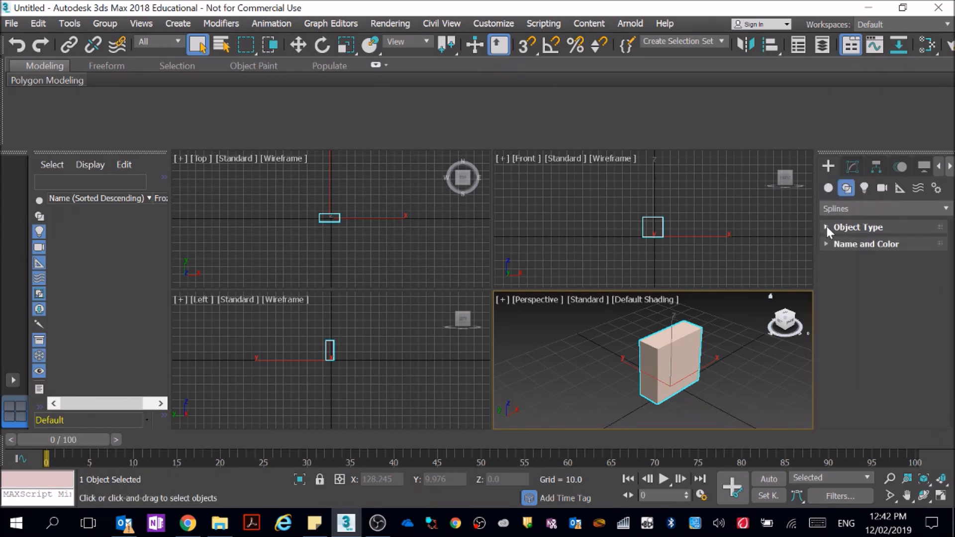
pyautogui.click(876, 164)
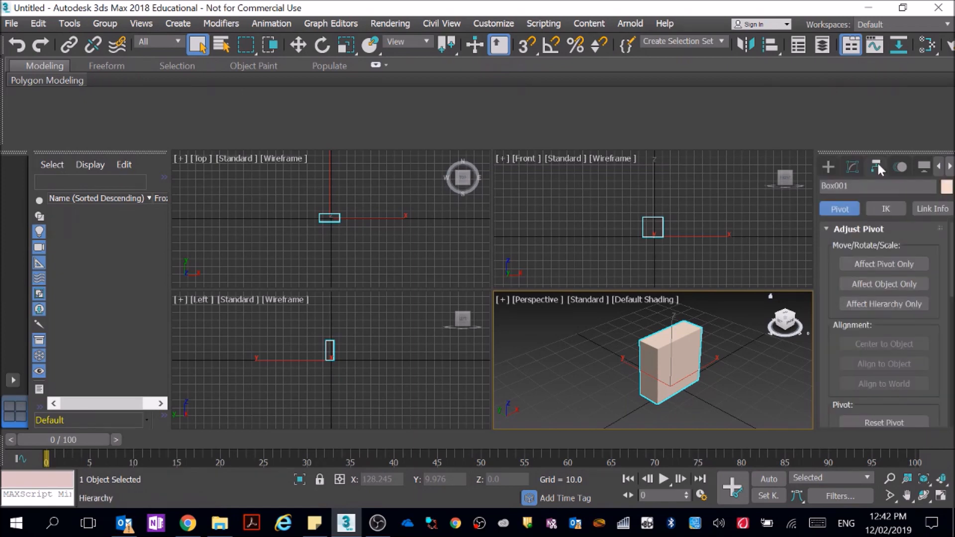
pyautogui.scroll(-10, 897, 283)
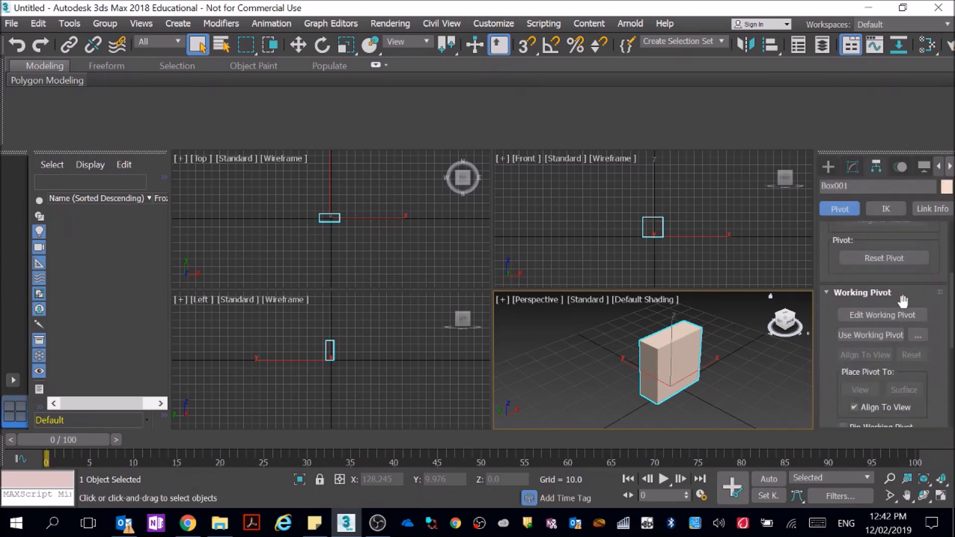
pyautogui.scroll(-2, 904, 301)
pyautogui.scroll(3, 900, 298)
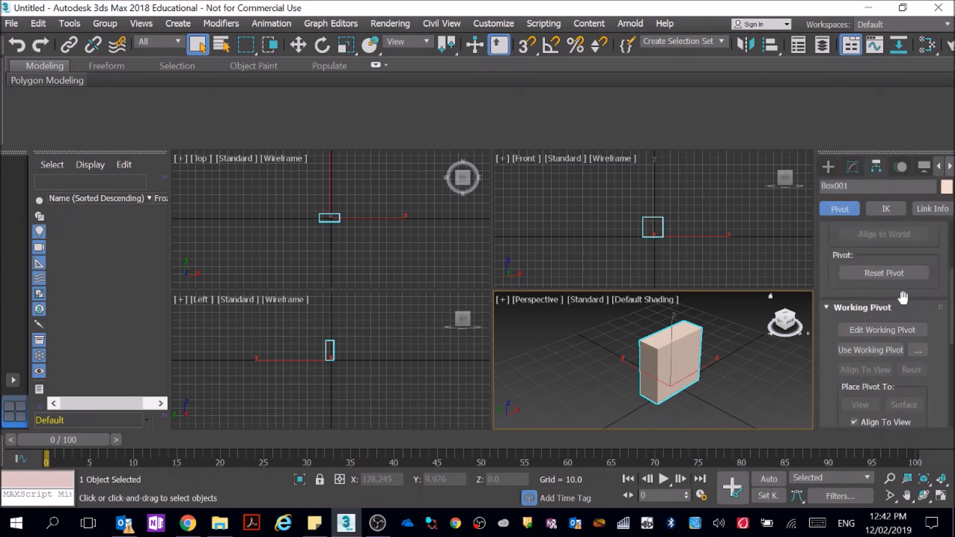
# Set the box's dimensions to length 10, width 25 and height 25
pyautogui.click(852, 167)
pyautogui.scroll(-2, 903, 331)
pyautogui.scroll(2, 906, 335)
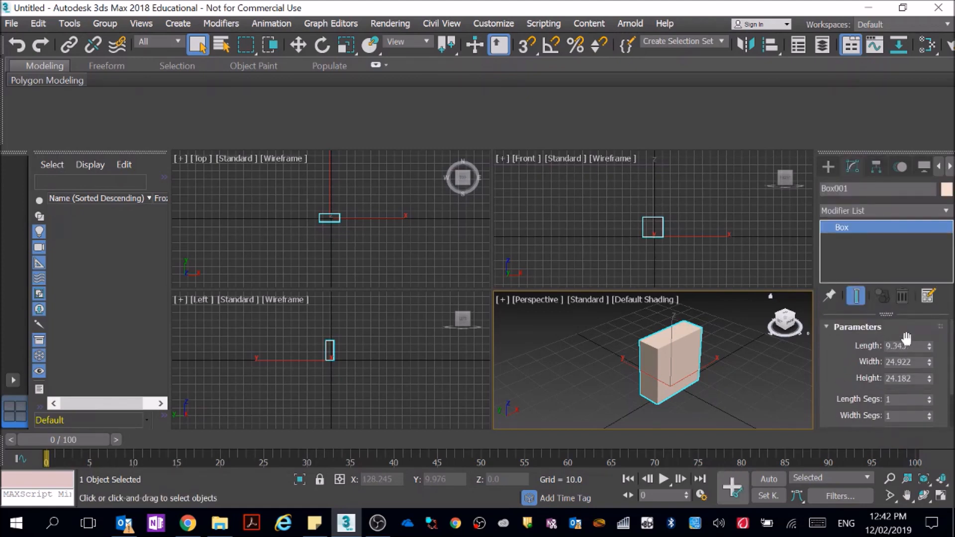
pyautogui.moveTo(910, 346); pyautogui.dragTo(883, 347)
pyautogui.write('10')
pyautogui.press('Tab')
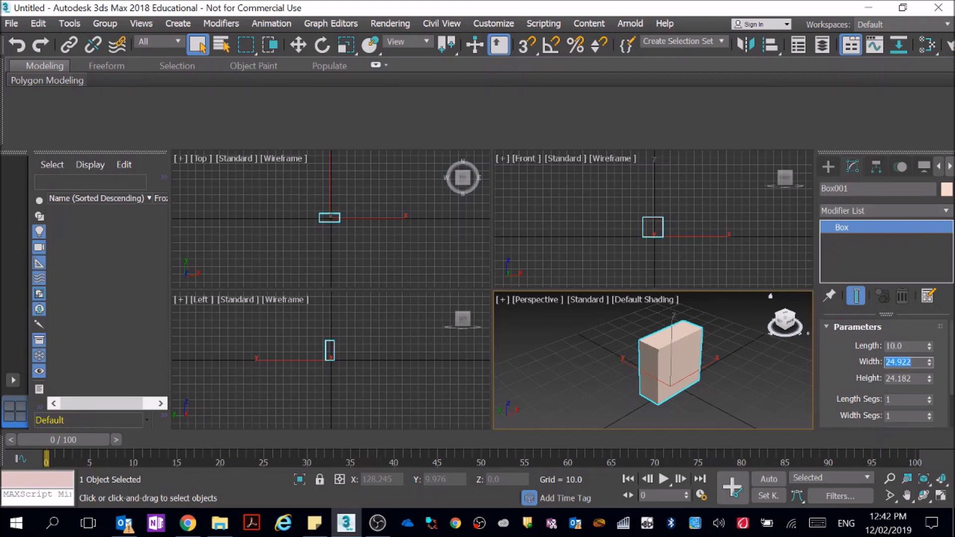
pyautogui.write('25')
pyautogui.press('Tab')
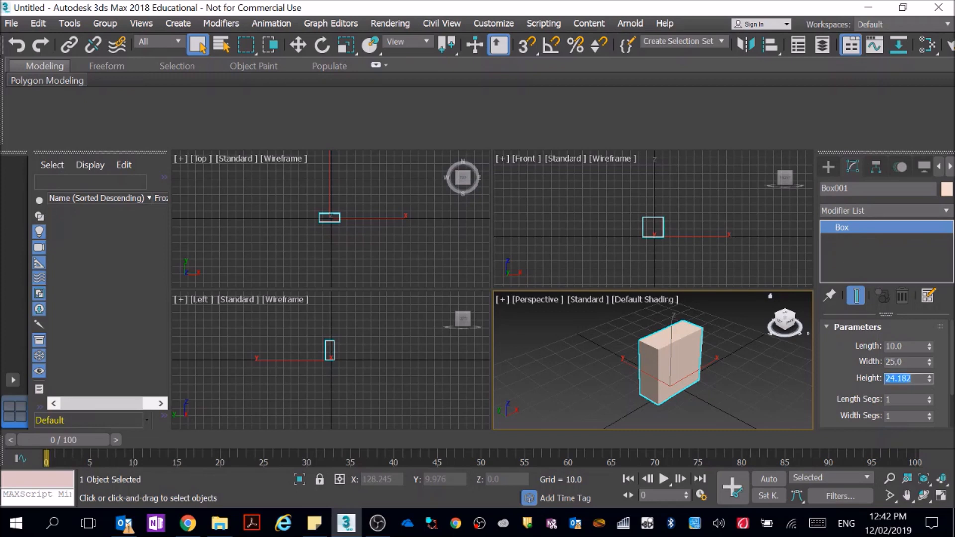
pyautogui.write('25')
pyautogui.press('Return')
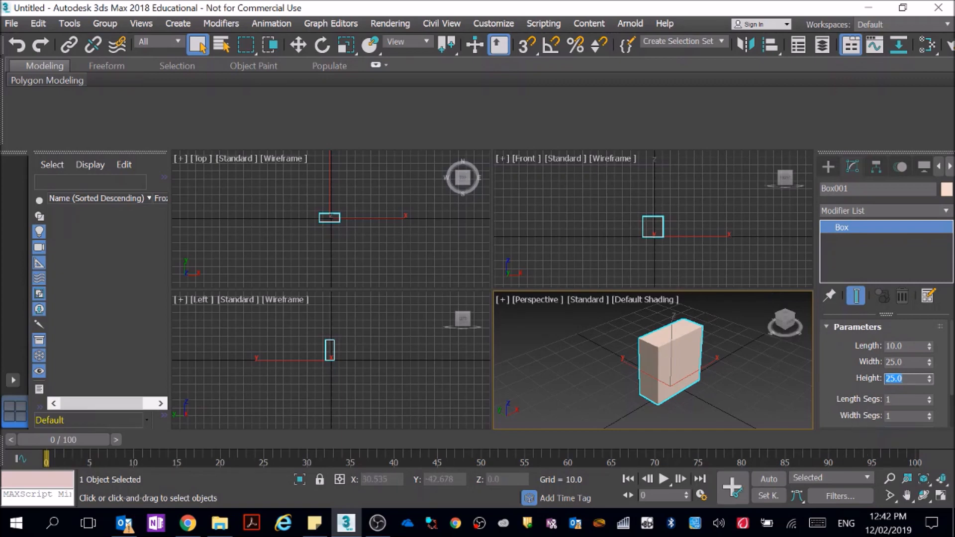
# Set the box's length segments to 6 and inspect the divisions in the Top viewport
pyautogui.scroll(-1, 945, 368)
pyautogui.scroll(-1, 952, 367)
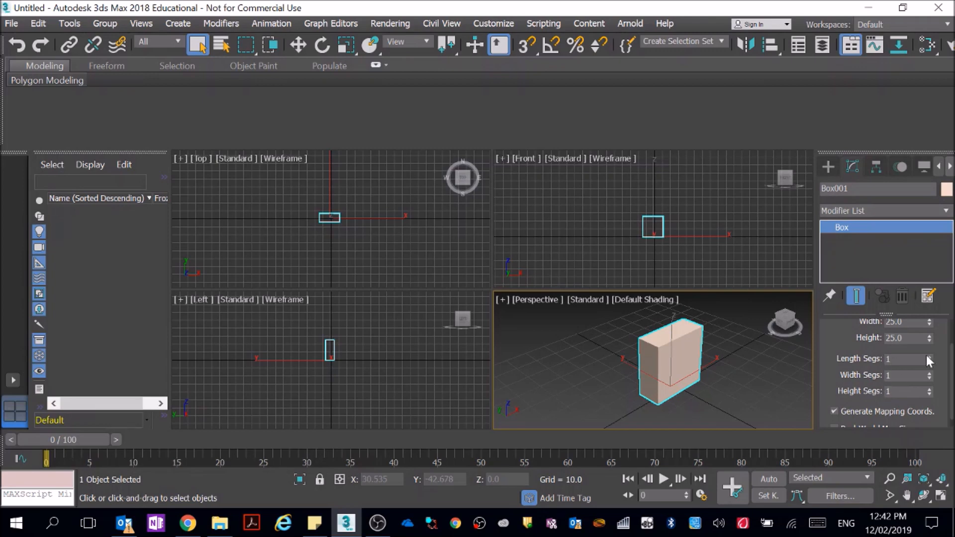
pyautogui.click(881, 359)
pyautogui.write('6')
pyautogui.press('Return')
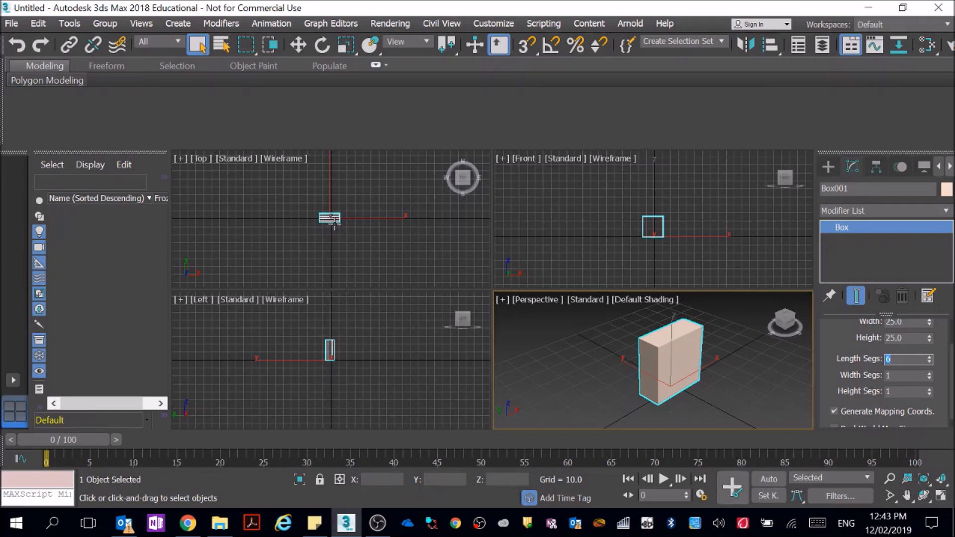
pyautogui.click(346, 256)
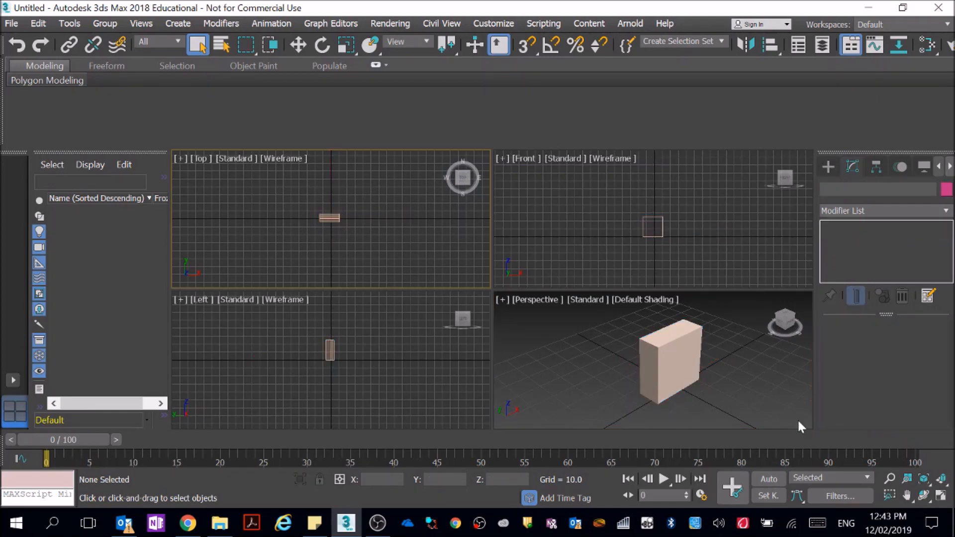
pyautogui.click(942, 496)
pyautogui.scroll(6, 539, 314)
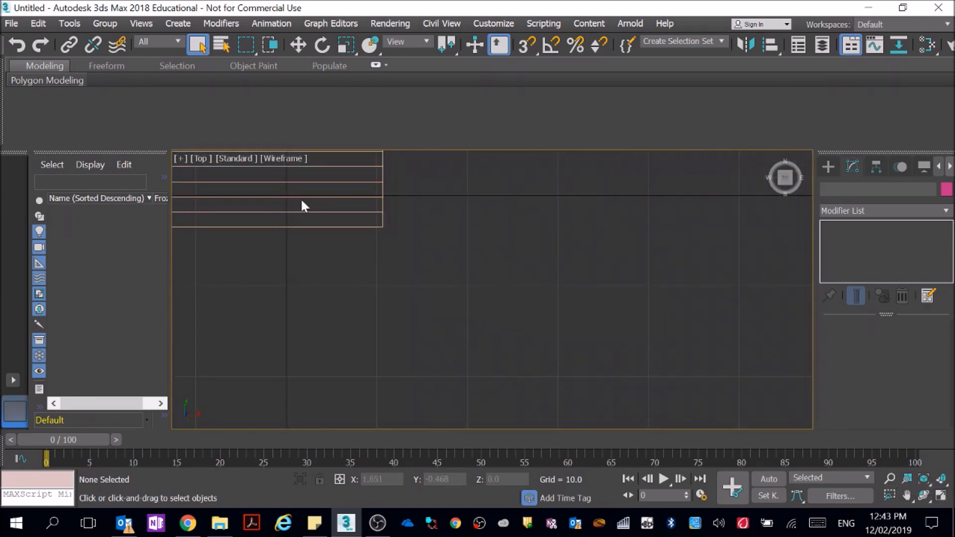
pyautogui.click(907, 496)
pyautogui.moveTo(551, 320); pyautogui.dragTo(688, 407)
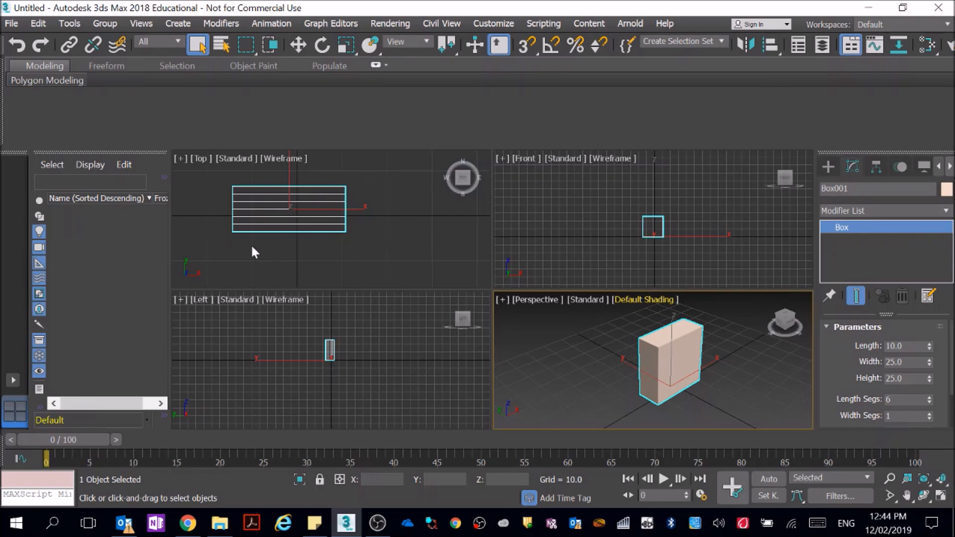
# Set both the width segments and the height segments of the box to 6
pyautogui.scroll(-1, 900, 391)
pyautogui.click(890, 401)
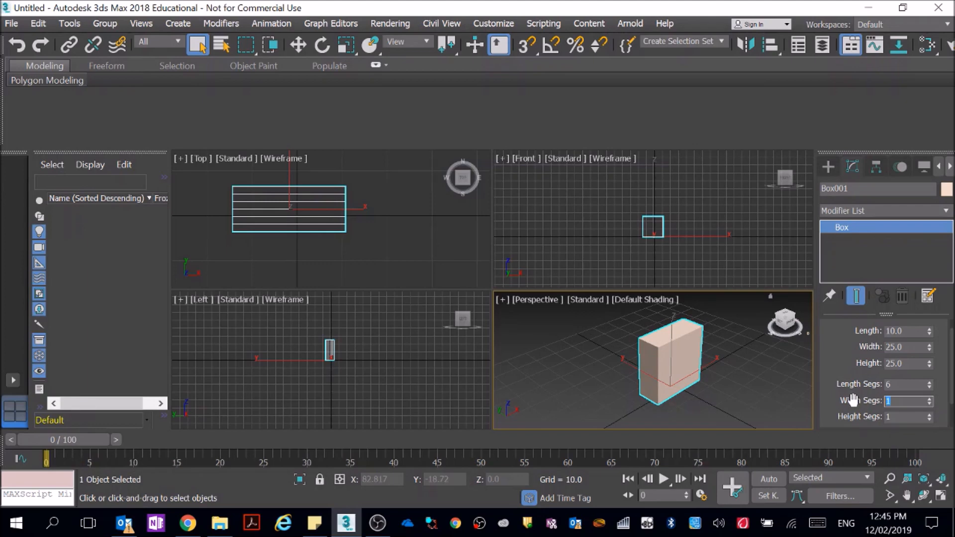
pyautogui.write('6')
pyautogui.press('Return')
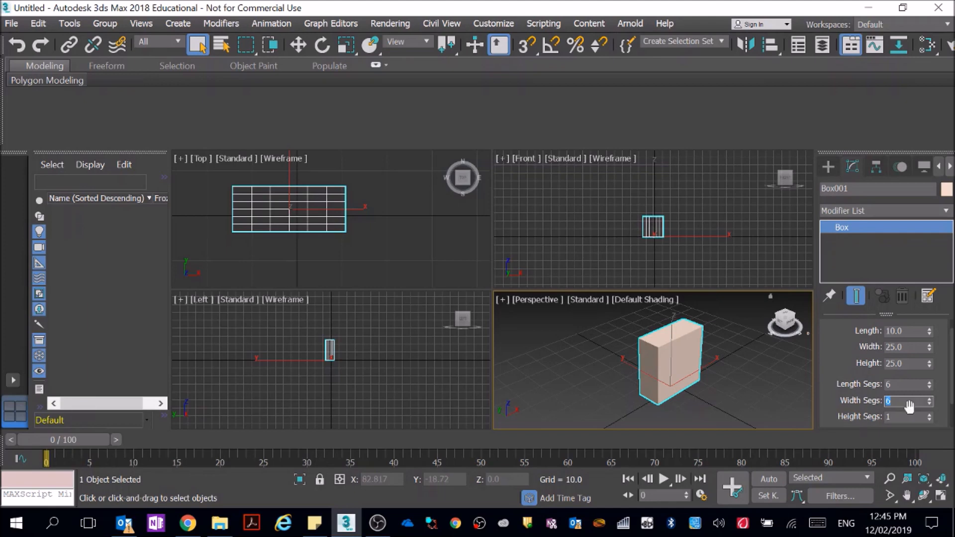
pyautogui.press('Tab')
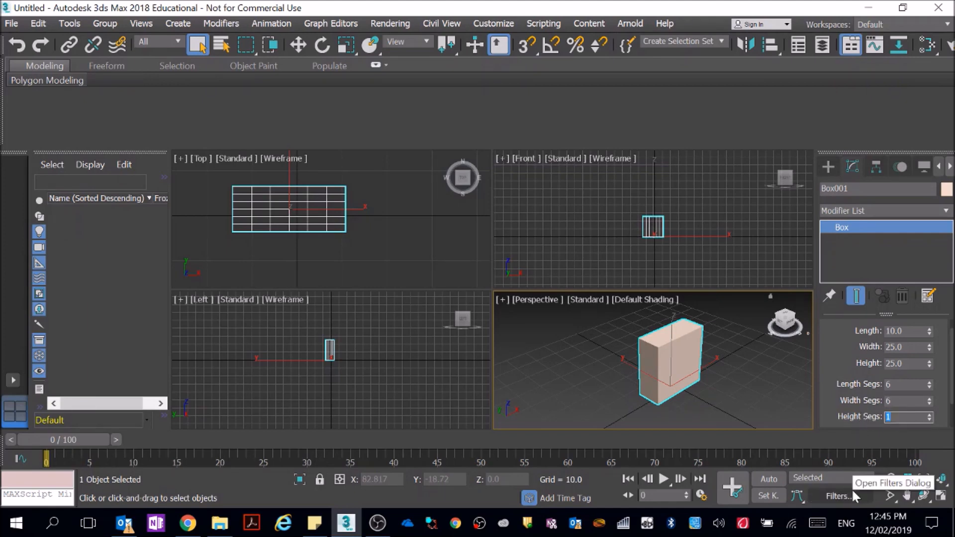
pyautogui.write('6')
pyautogui.press('Return')
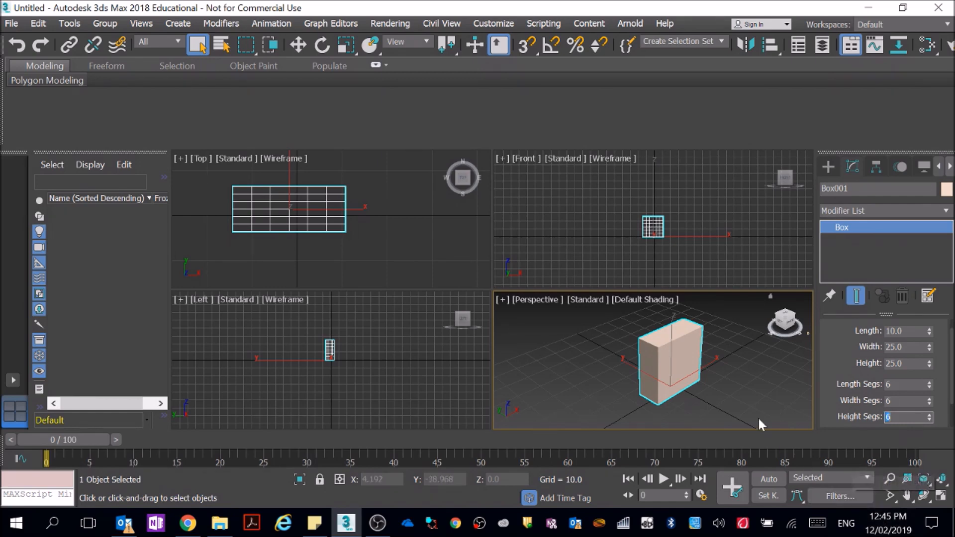
# Examine the box's segment grid up close in the enlarged Front viewport
pyautogui.scroll(4, 659, 234)
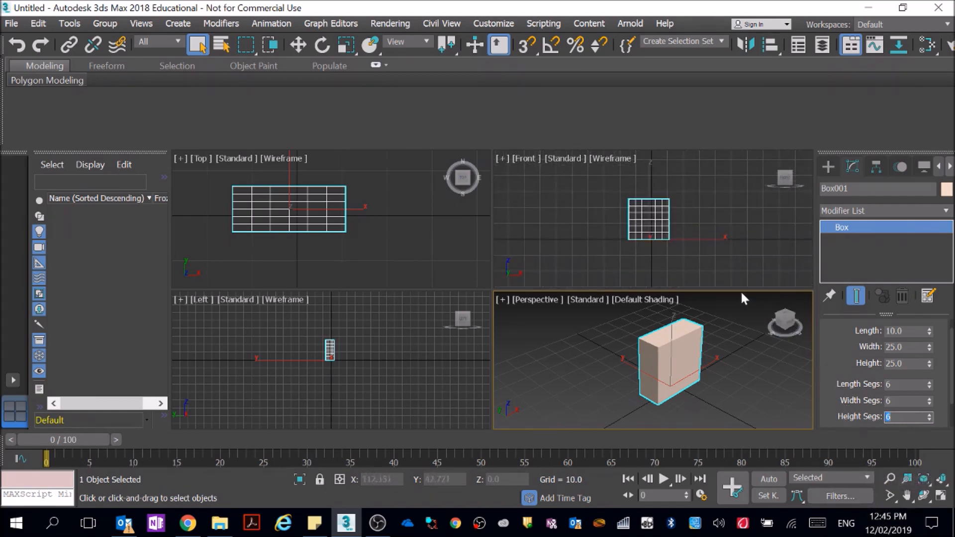
pyautogui.click(712, 268)
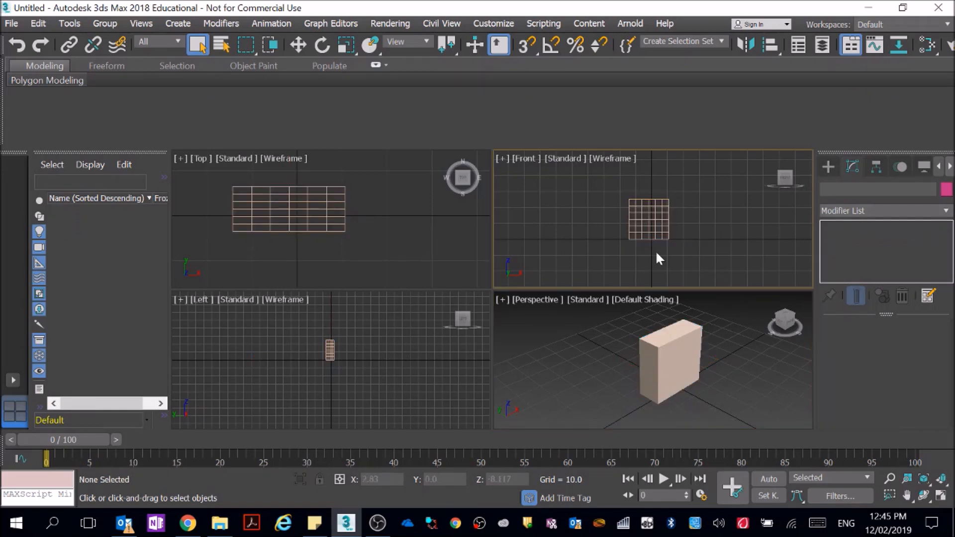
pyautogui.click(941, 496)
pyautogui.scroll(3, 453, 313)
pyautogui.scroll(-1, 473, 304)
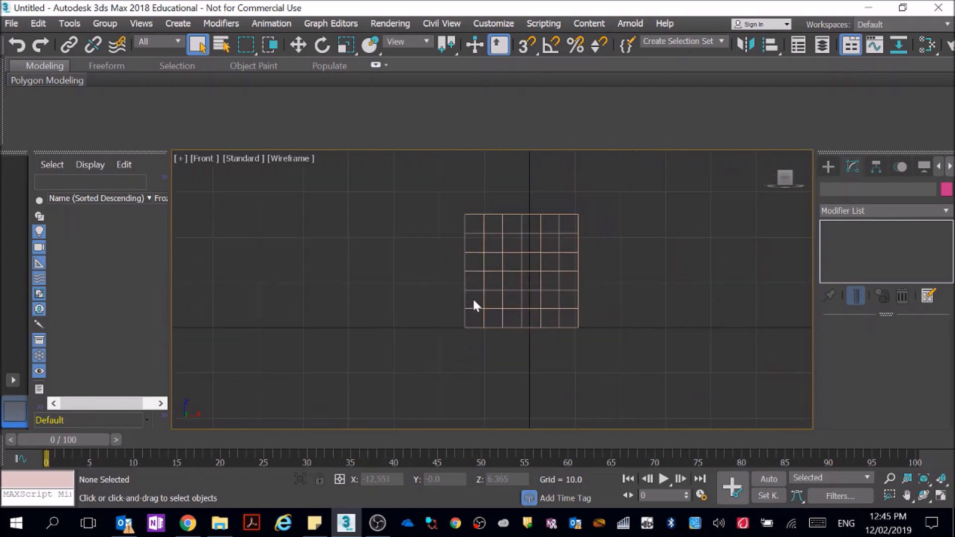
pyautogui.scroll(6, 498, 234)
pyautogui.scroll(-4, 521, 214)
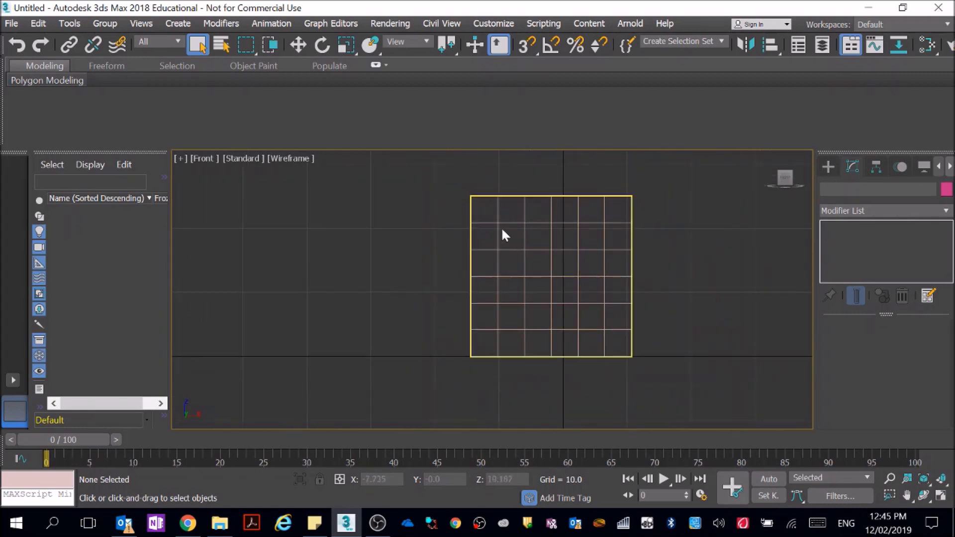
# Convert the segmented box to an Editable Poly and switch to Vertex sub-object level
pyautogui.moveTo(453, 183); pyautogui.dragTo(667, 379)
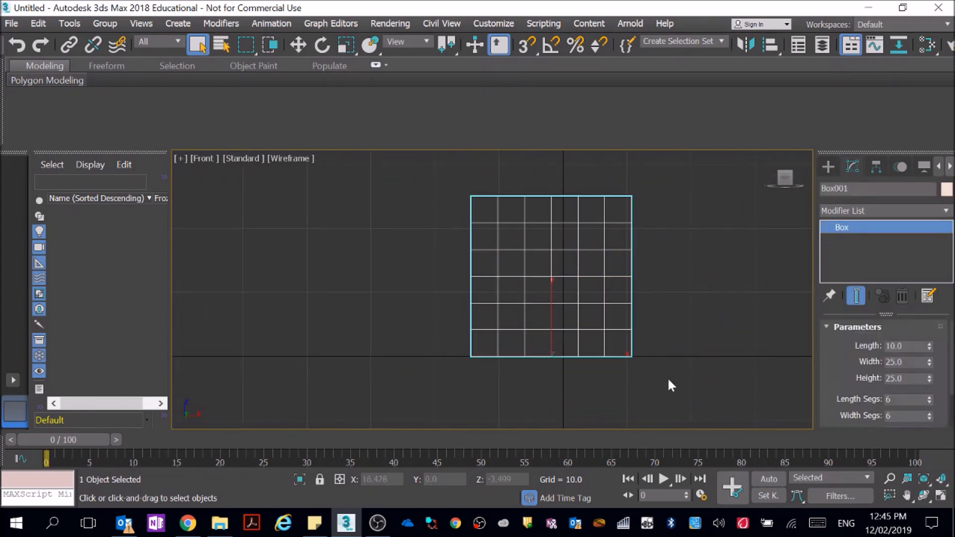
pyautogui.rightClick(555, 297)
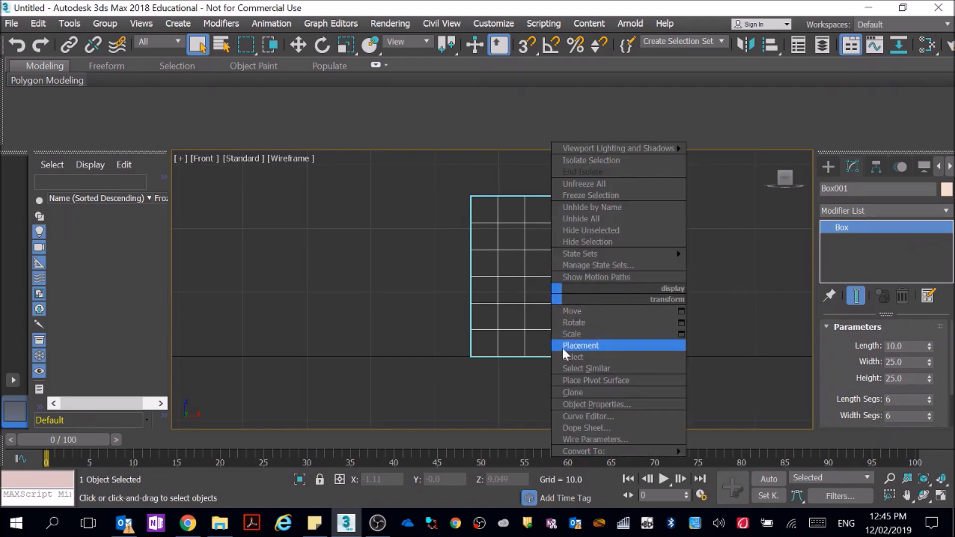
pyautogui.moveTo(618, 451)
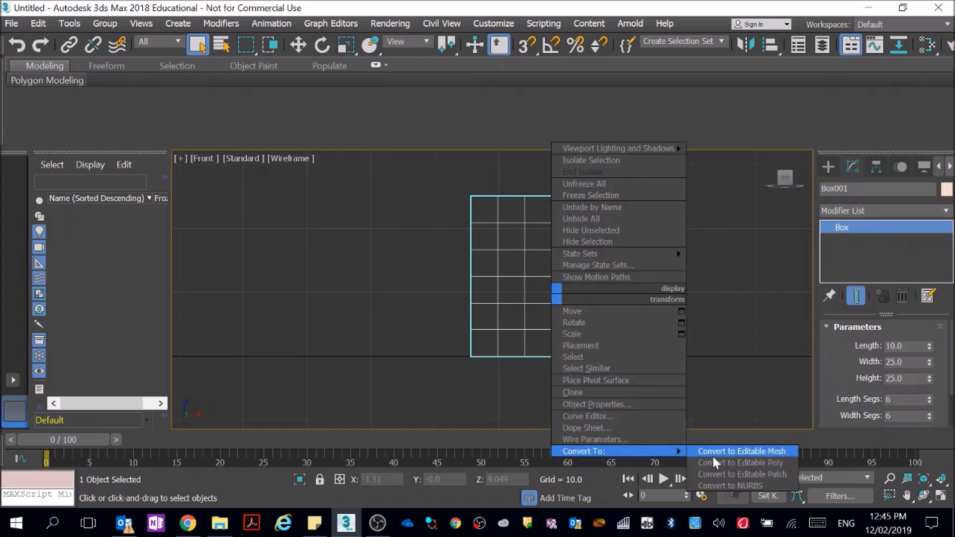
pyautogui.click(745, 461)
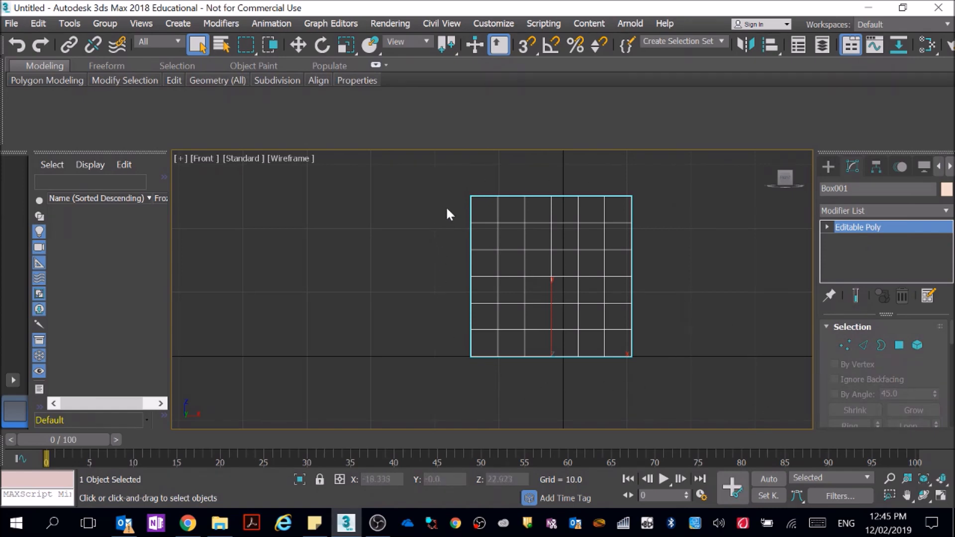
pyautogui.click(844, 348)
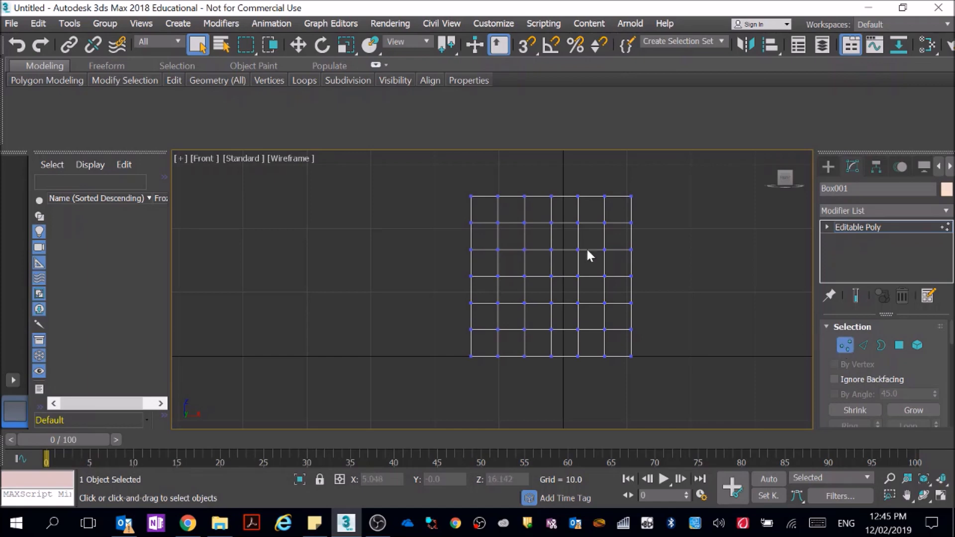
# Select both outermost vertex columns of the box in the Front viewport, scale them uniformly inward to about 80%, and clear the selection
pyautogui.click(942, 496)
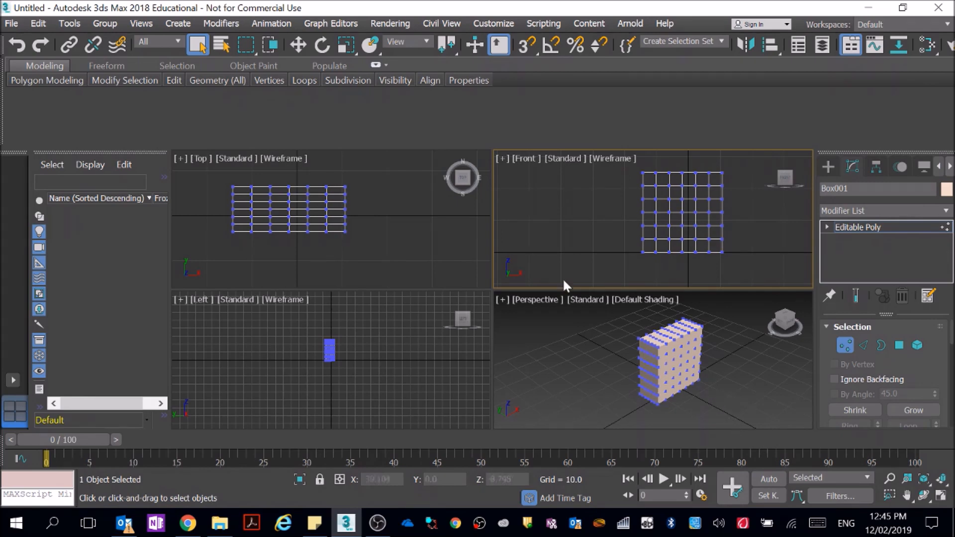
pyautogui.click(622, 156)
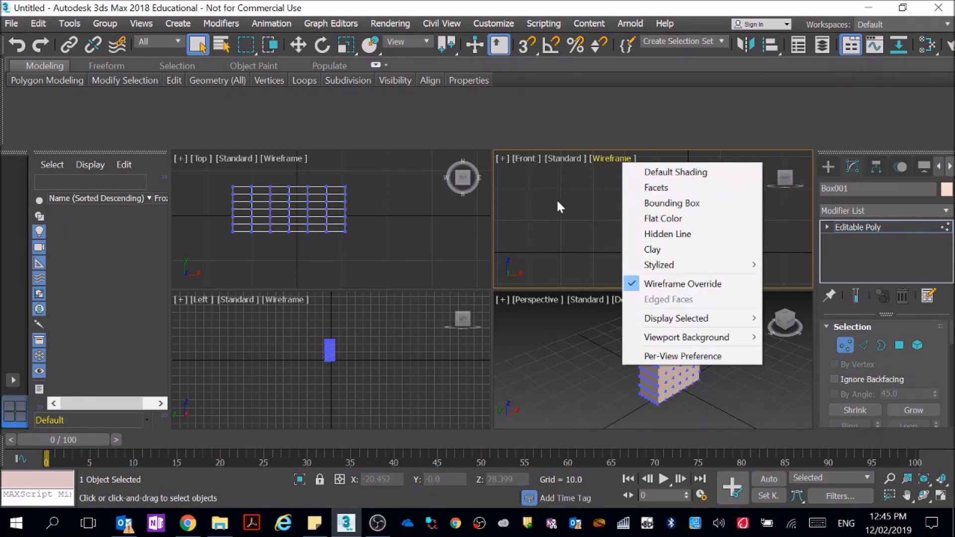
pyautogui.click(590, 198)
pyautogui.moveTo(646, 180); pyautogui.dragTo(650, 278)
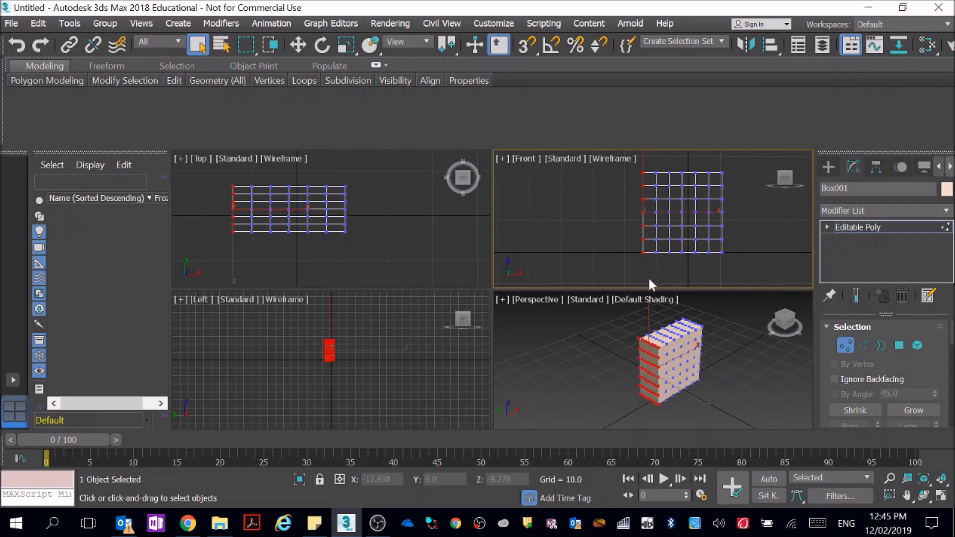
pyautogui.moveTo(723, 158); pyautogui.dragTo(738, 282)
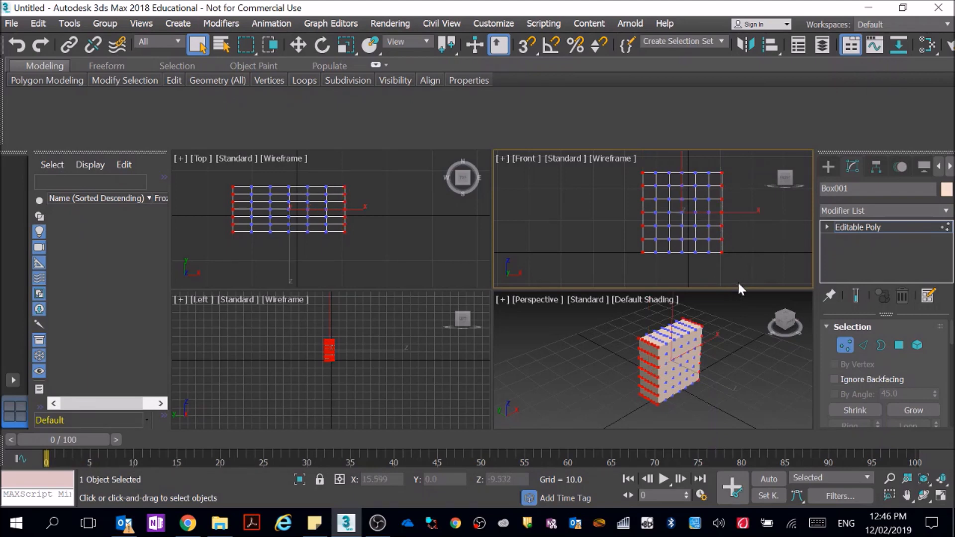
pyautogui.click(346, 44)
pyautogui.moveTo(672, 350); pyautogui.dragTo(672, 365)
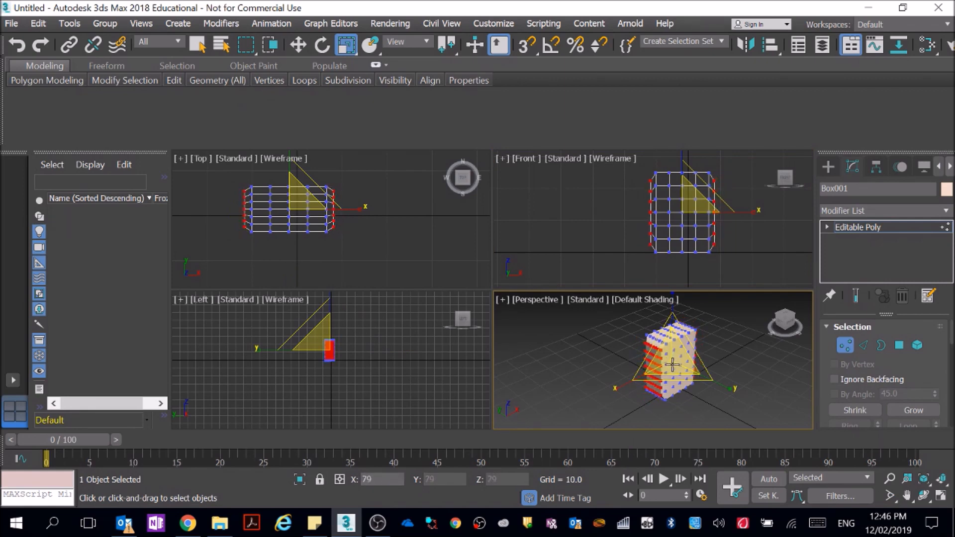
pyautogui.moveTo(673, 365); pyautogui.dragTo(672, 363)
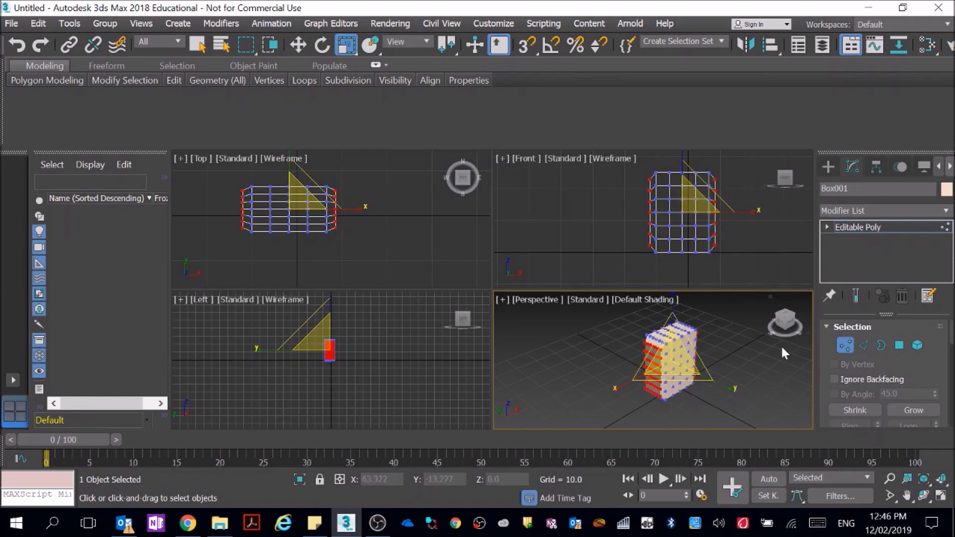
pyautogui.click(762, 357)
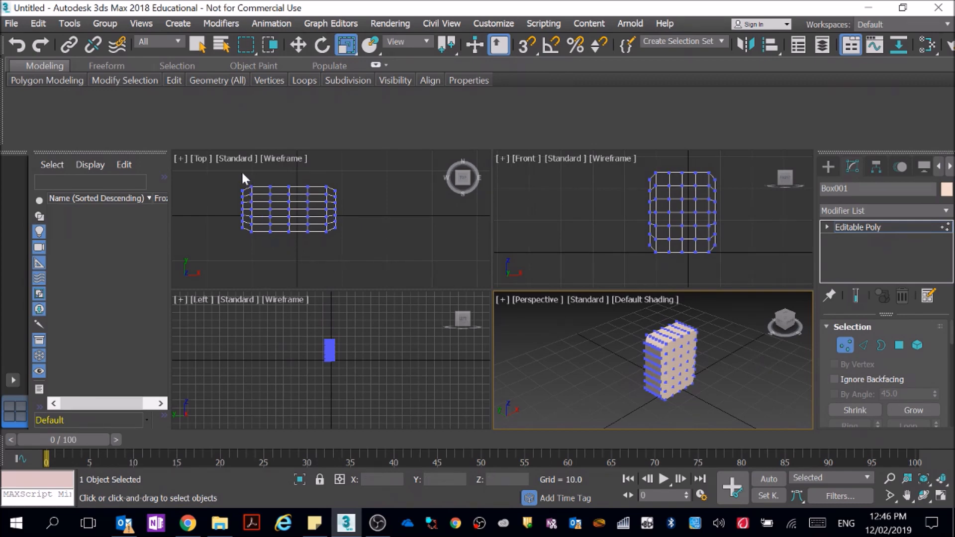
# Select the three middle vertex columns in the Top viewport and scale them along Y to about 121% so the faces bulge outward
pyautogui.moveTo(262, 177); pyautogui.dragTo(315, 243)
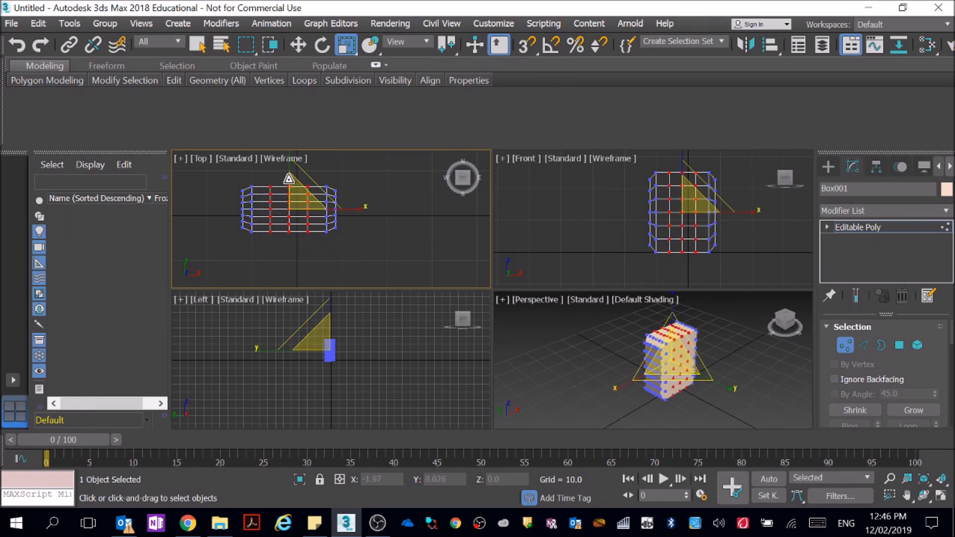
pyautogui.scroll(-5, 321, 241)
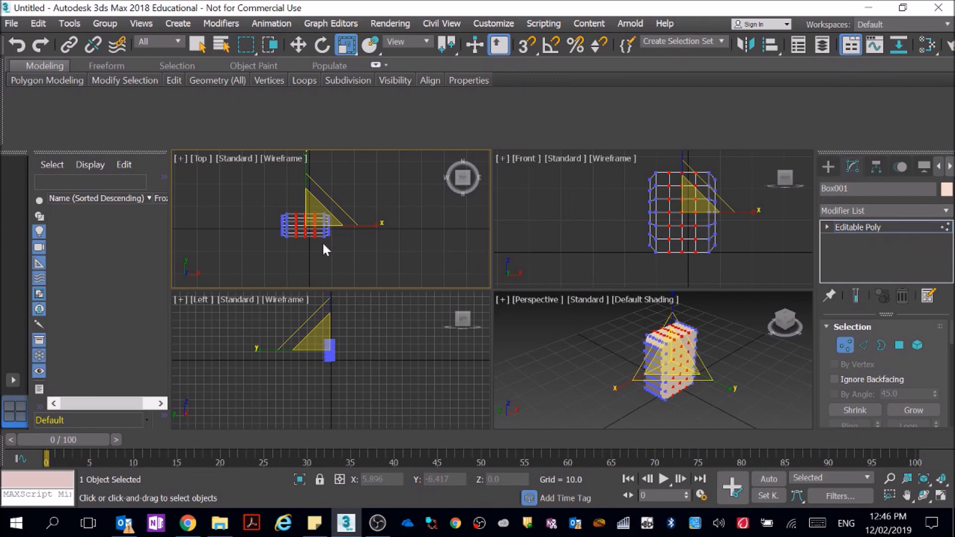
pyautogui.moveTo(315, 159); pyautogui.dragTo(316, 153)
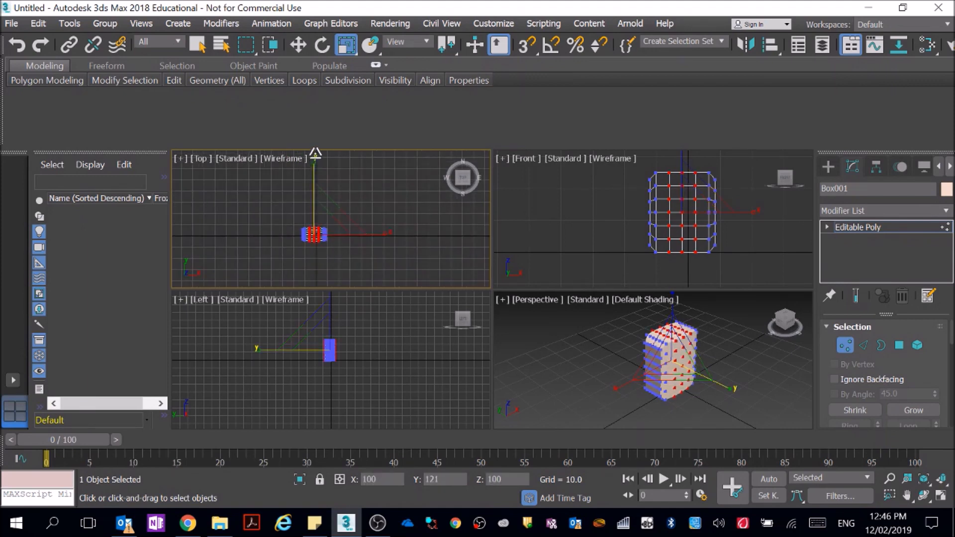
pyautogui.moveTo(315, 153); pyautogui.dragTo(315, 153)
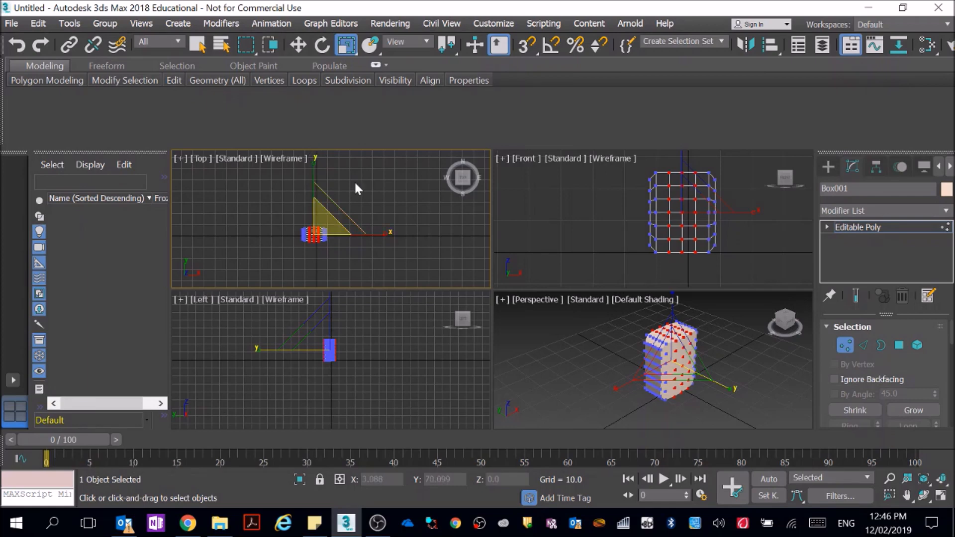
pyautogui.scroll(5, 742, 362)
pyautogui.scroll(-3, 721, 357)
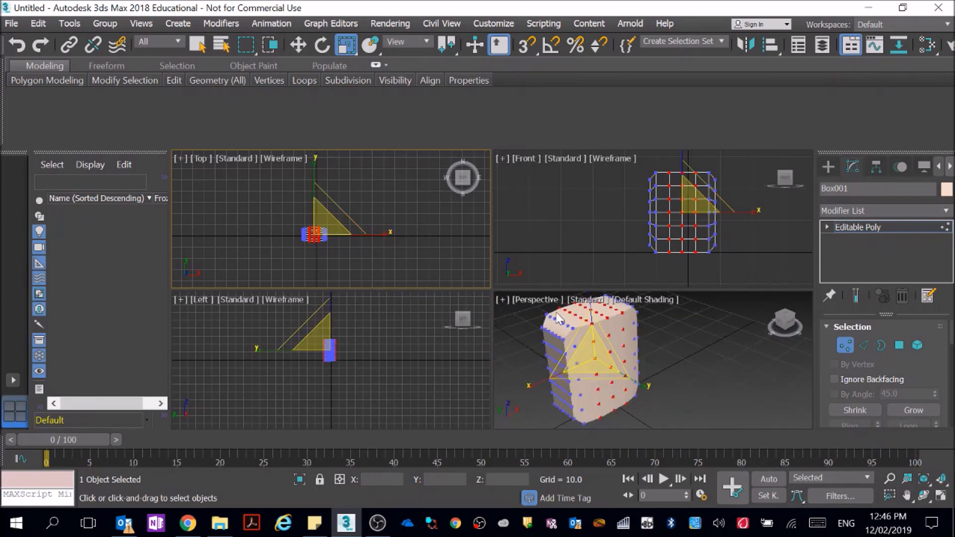
pyautogui.scroll(2, 556, 317)
pyautogui.scroll(-2, 556, 316)
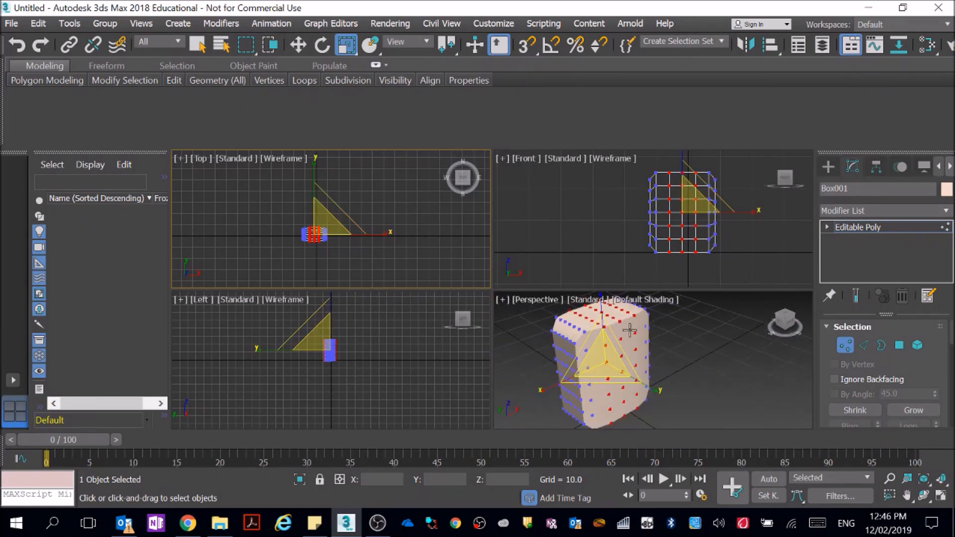
# Select all the vertices in the Front viewport, scale them down slightly along the vertical axis to shorten the box, and deselect them
pyautogui.click(640, 243)
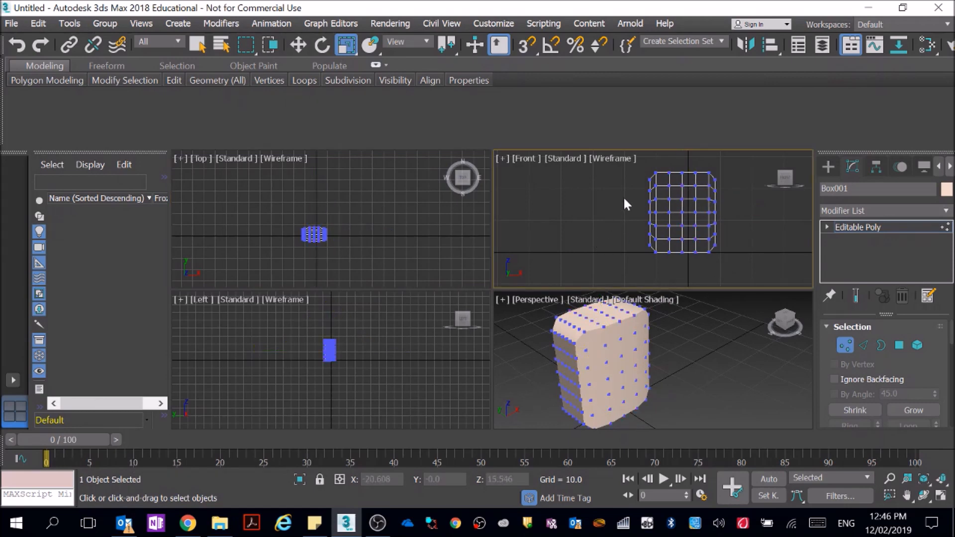
pyautogui.moveTo(632, 169); pyautogui.dragTo(744, 269)
pyautogui.scroll(-2, 728, 255)
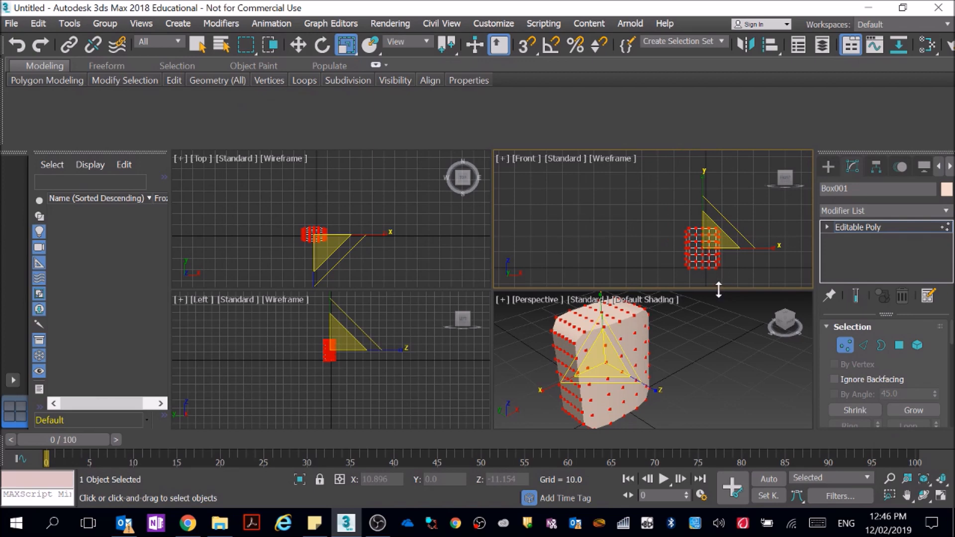
pyautogui.moveTo(702, 174); pyautogui.dragTo(699, 187)
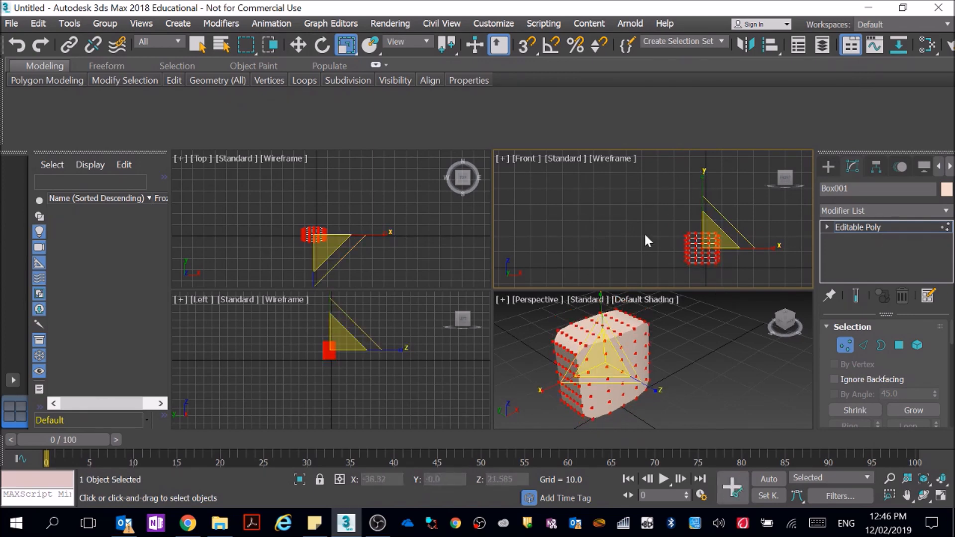
pyautogui.click(661, 252)
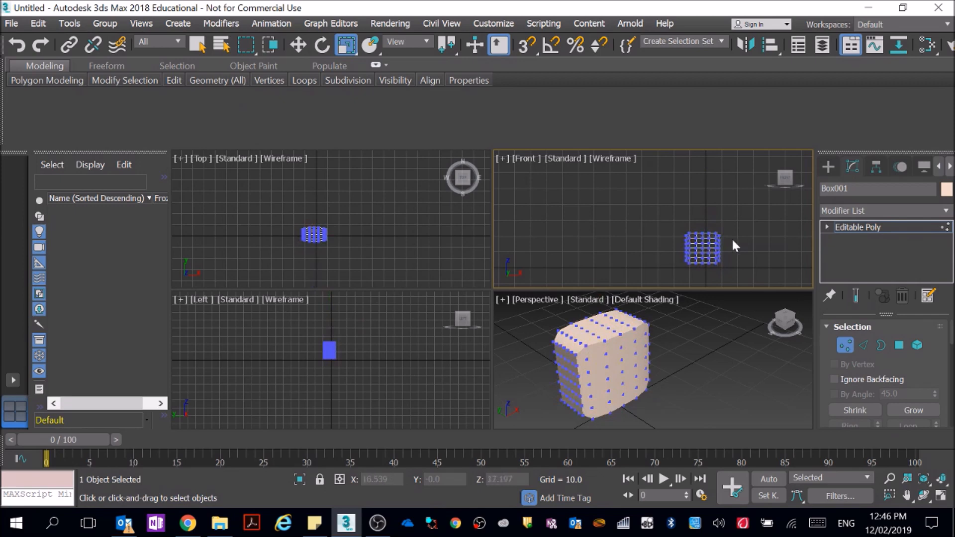
# Examine the reshaped box's vertex grid in the Front viewport and maximize that viewport
pyautogui.scroll(3, 720, 268)
pyautogui.scroll(2, 696, 239)
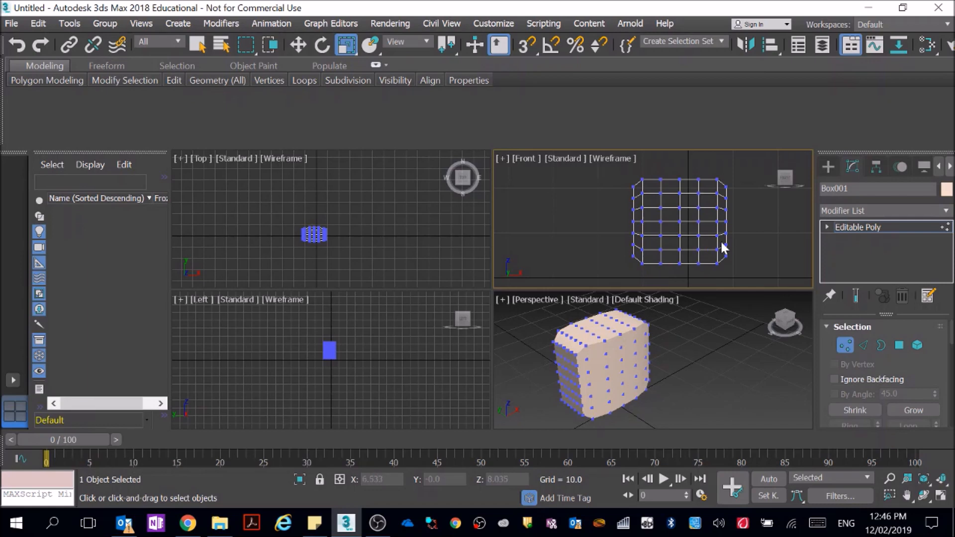
pyautogui.scroll(2, 700, 201)
pyautogui.scroll(-2, 700, 209)
pyautogui.scroll(-2, 773, 209)
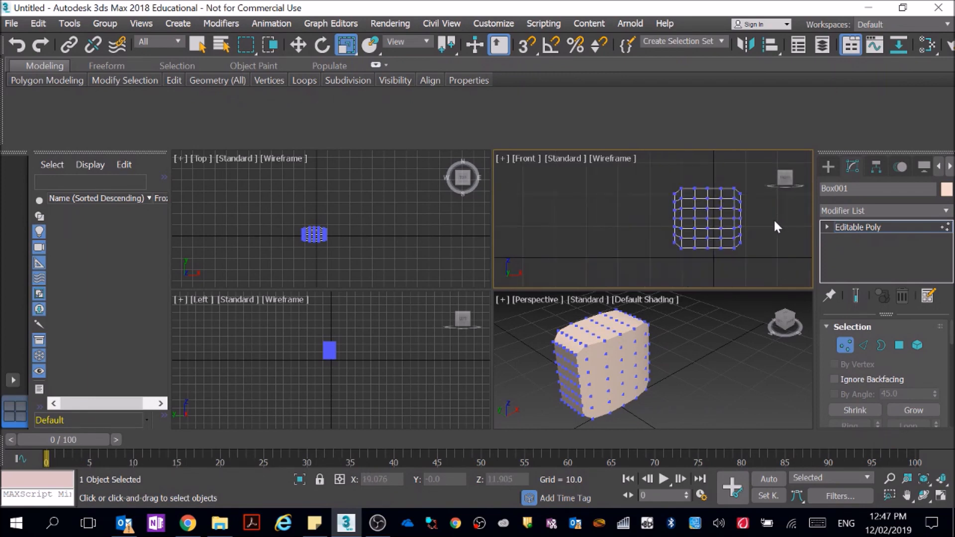
pyautogui.scroll(1, 773, 226)
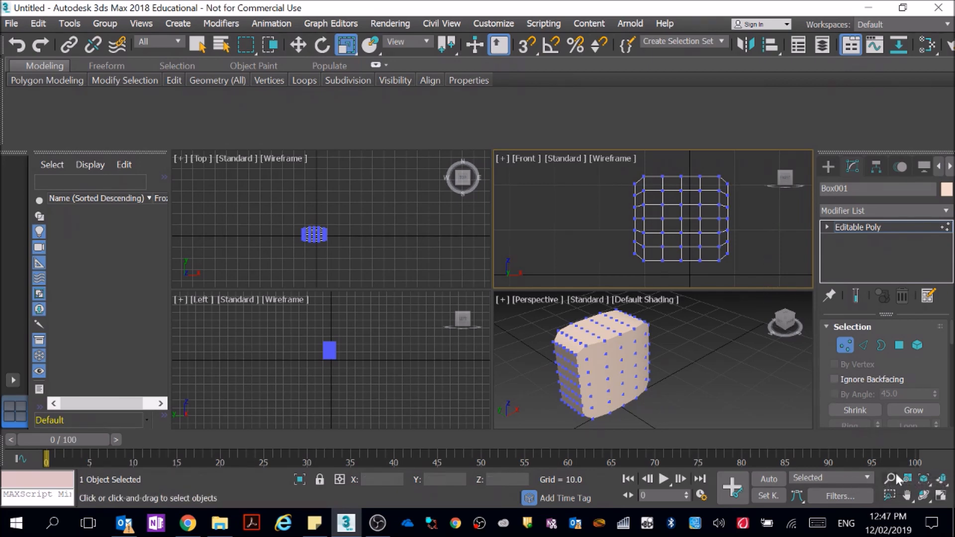
pyautogui.click(941, 496)
pyautogui.scroll(-4, 663, 276)
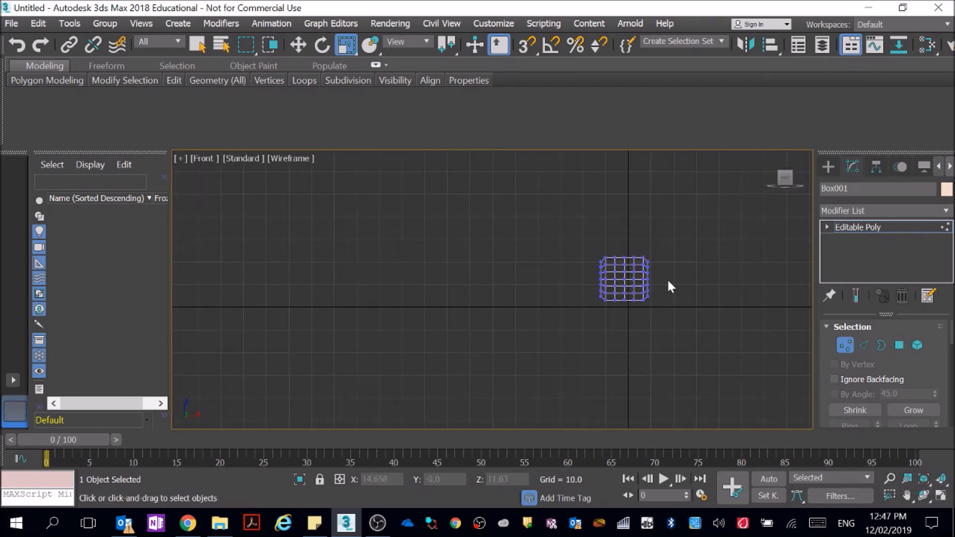
pyautogui.scroll(1, 699, 256)
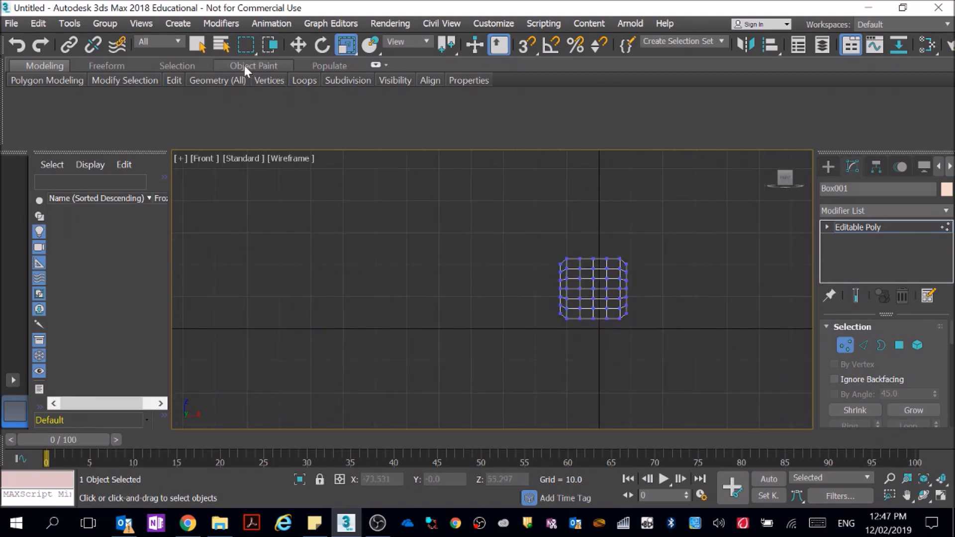
# Leave vertex editing, start the Line tool from the Splines shapes, and expand its Rendering settings
pyautogui.click(199, 43)
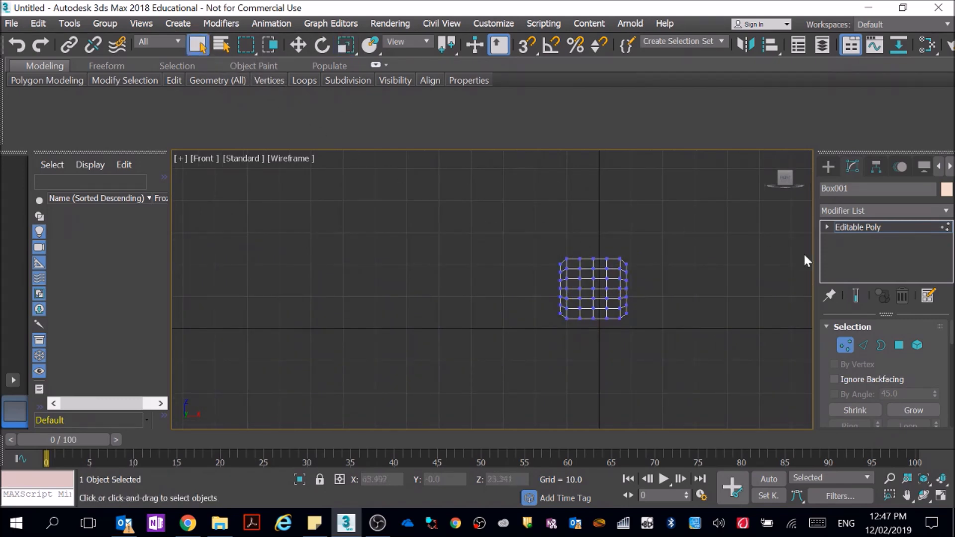
pyautogui.click(829, 167)
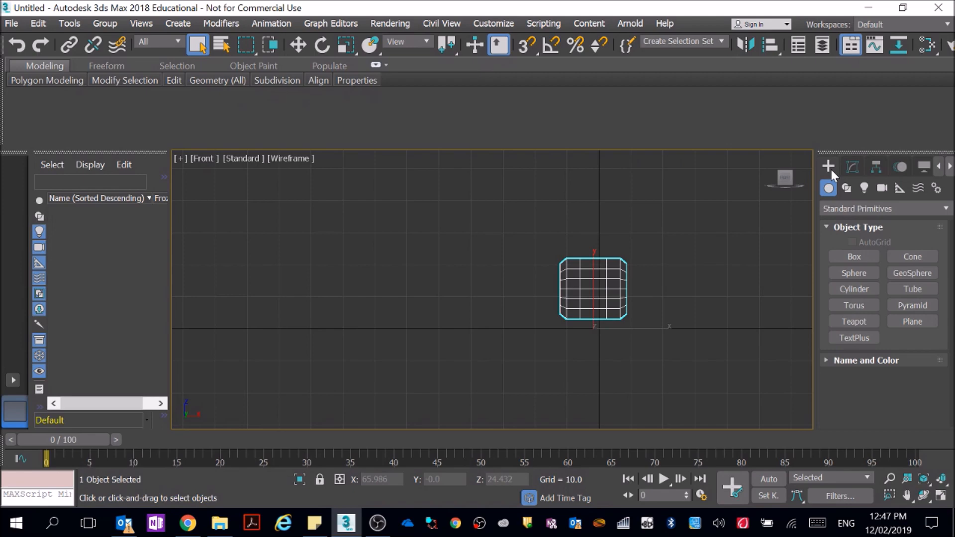
pyautogui.click(846, 189)
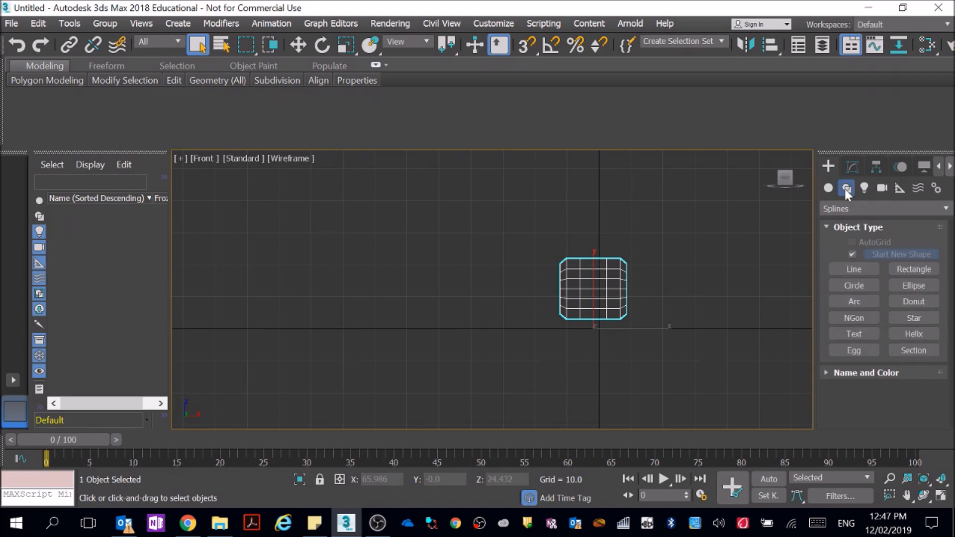
pyautogui.click(854, 269)
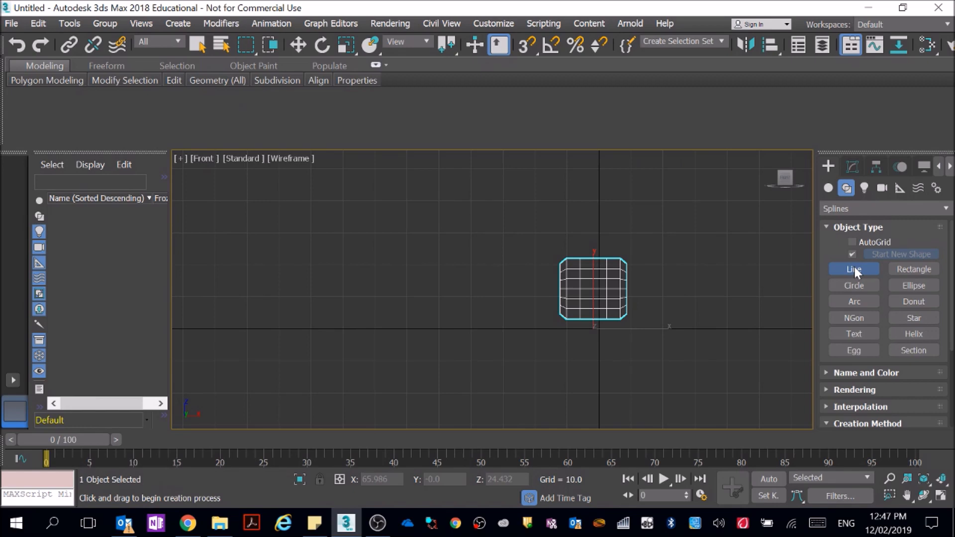
pyautogui.click(829, 387)
pyautogui.scroll(3, 864, 280)
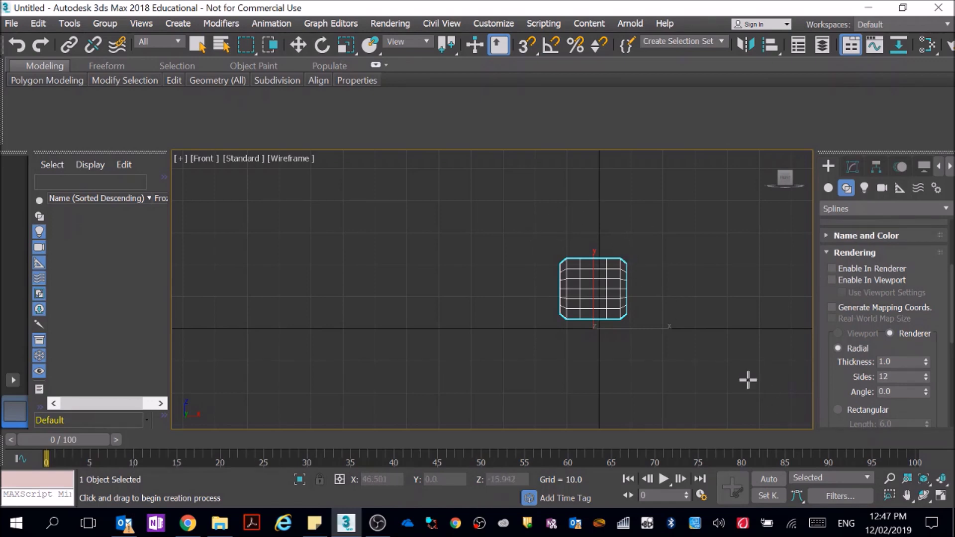
# Reframe the Front viewport with the box lower and empty space above it, leaving the Line tool for object selection
pyautogui.scroll(5, 700, 305)
pyautogui.scroll(-3, 689, 299)
pyautogui.scroll(1, 546, 200)
pyautogui.scroll(-1, 549, 219)
pyautogui.scroll(-1, 550, 222)
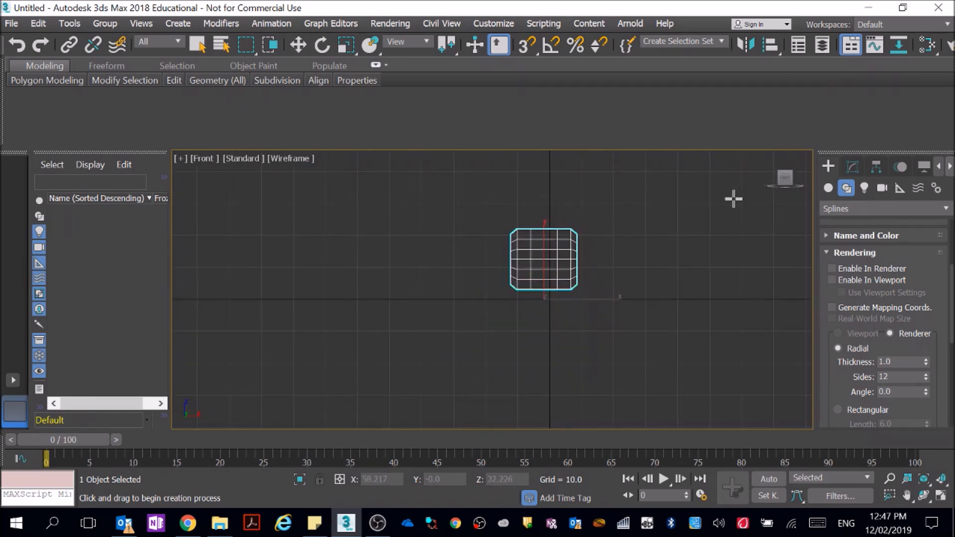
pyautogui.click(906, 495)
pyautogui.moveTo(682, 298); pyautogui.dragTo(686, 384)
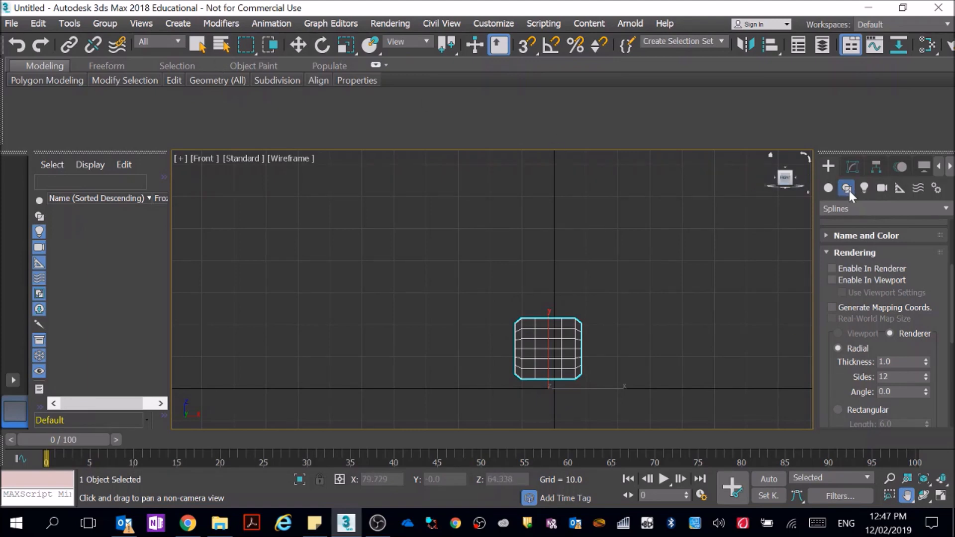
pyautogui.click(204, 46)
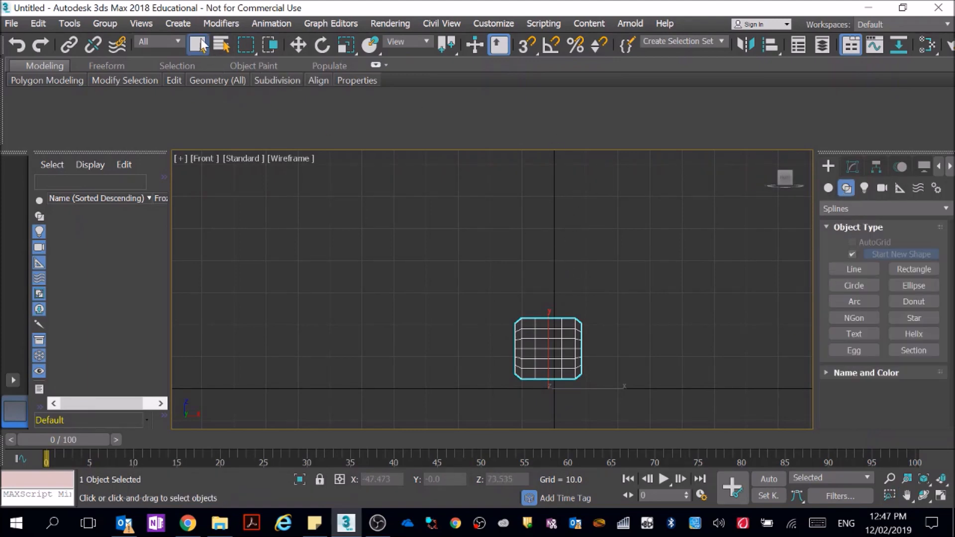
# Draw an open inverted-U line above the box in the Front viewport, with straight legs about 12 units long and a curved top
pyautogui.click(853, 274)
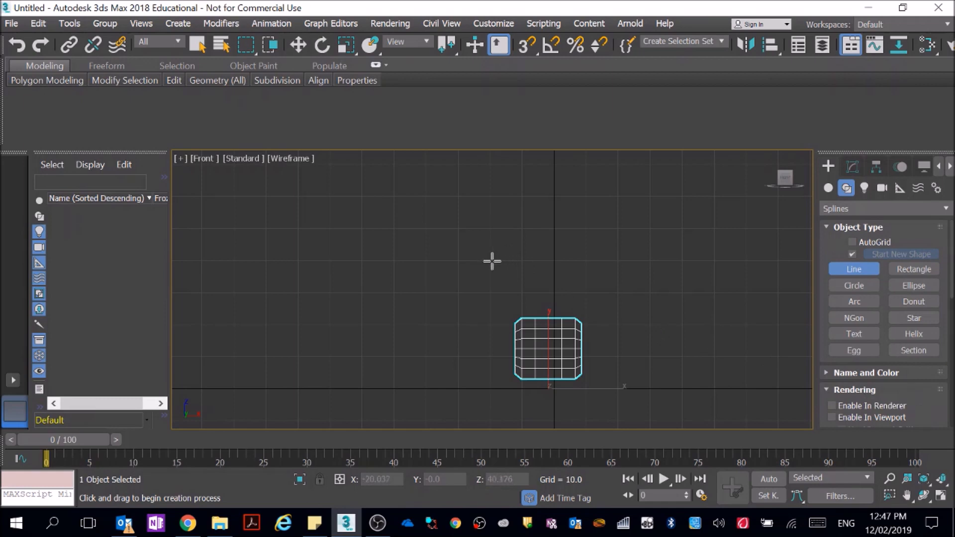
pyautogui.click(530, 291)
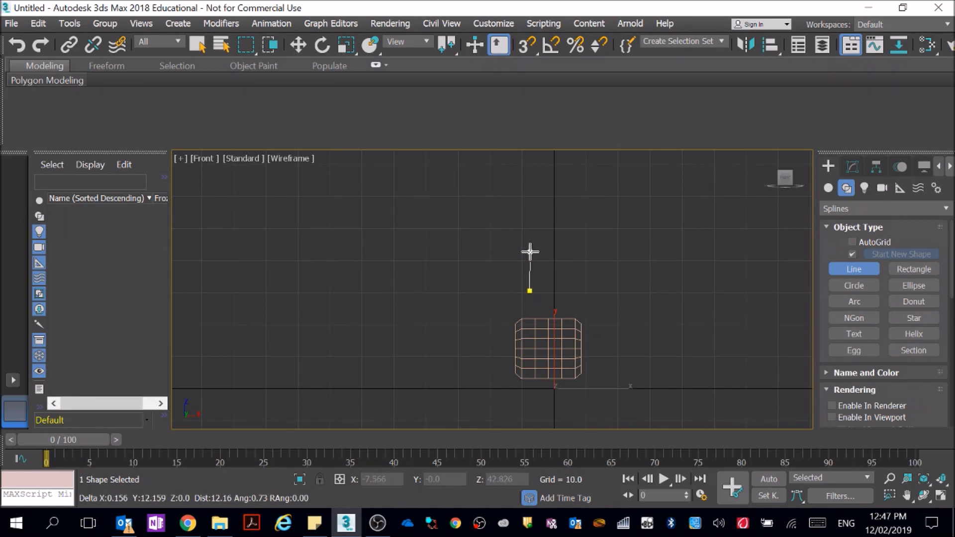
pyautogui.click(530, 252)
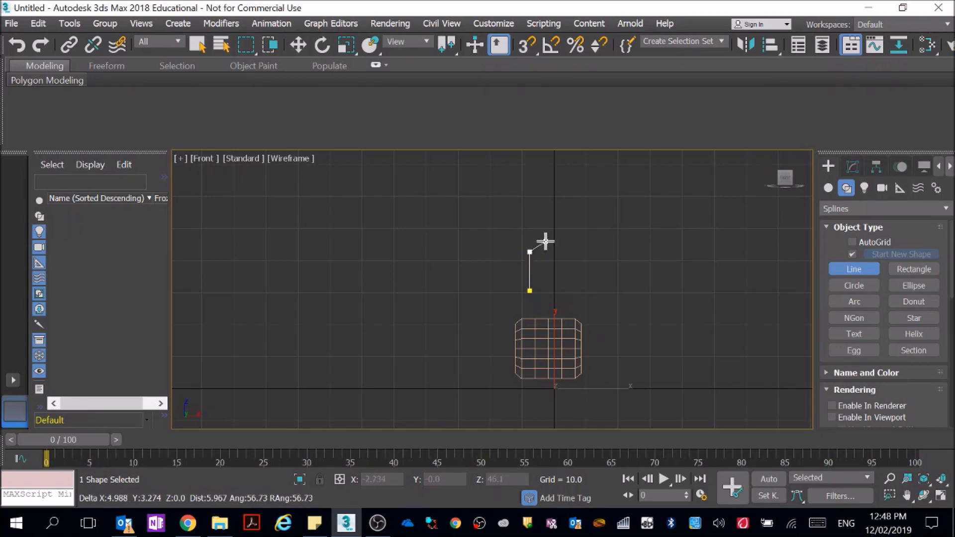
pyautogui.moveTo(546, 241); pyautogui.dragTo(554, 241)
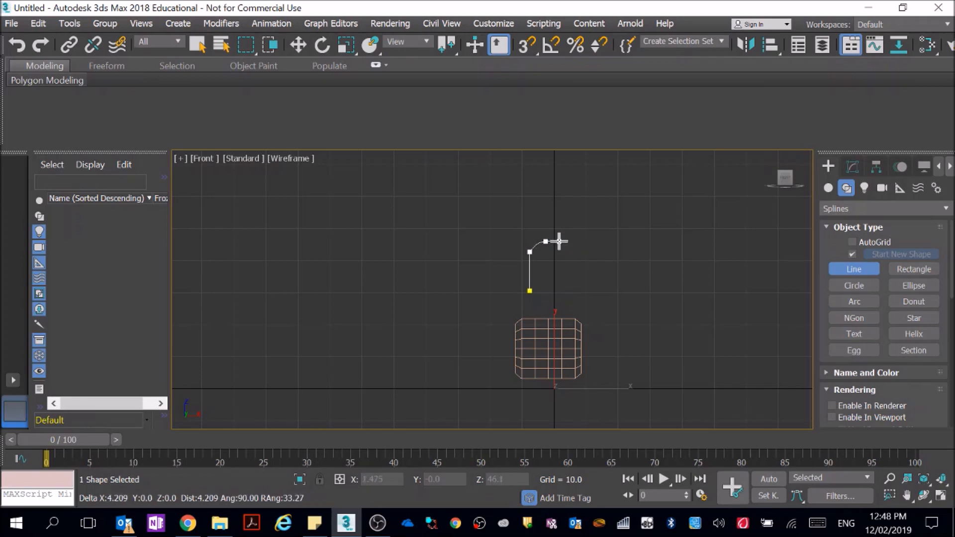
pyautogui.click(558, 241)
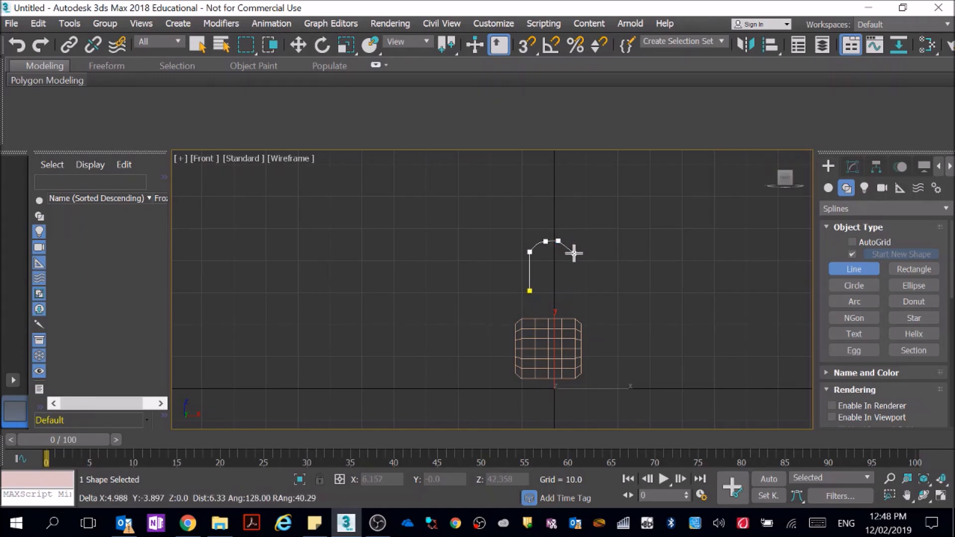
pyautogui.moveTo(575, 253); pyautogui.dragTo(574, 262)
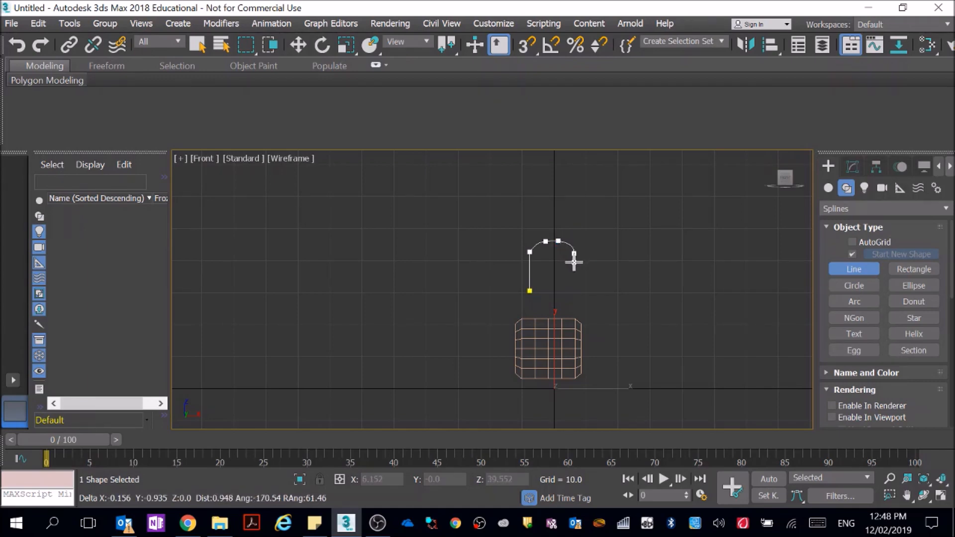
pyautogui.click(574, 290)
pyautogui.rightClick(574, 290)
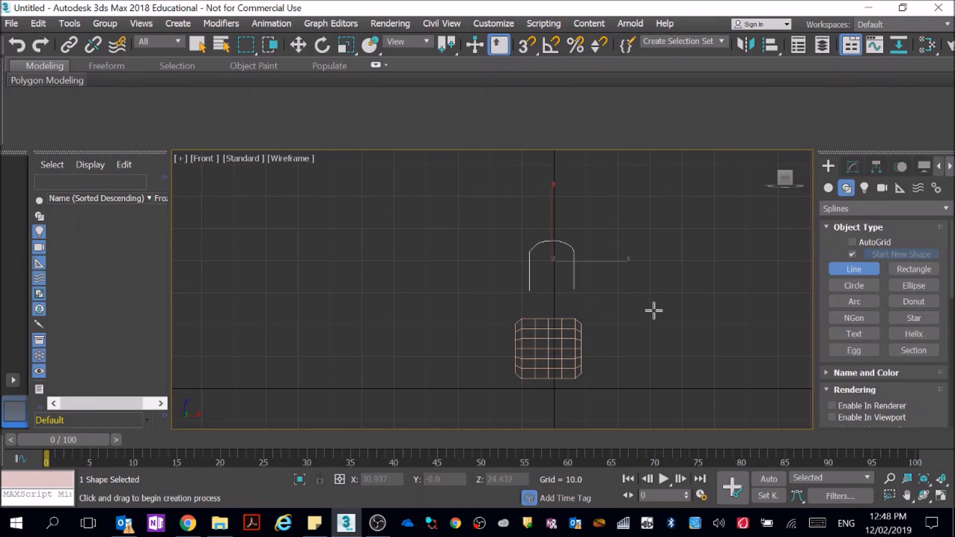
# Enter the line's vertex editing and move the right-hand top vertex slightly to level it with its neighbour, then deselect it
pyautogui.click(851, 166)
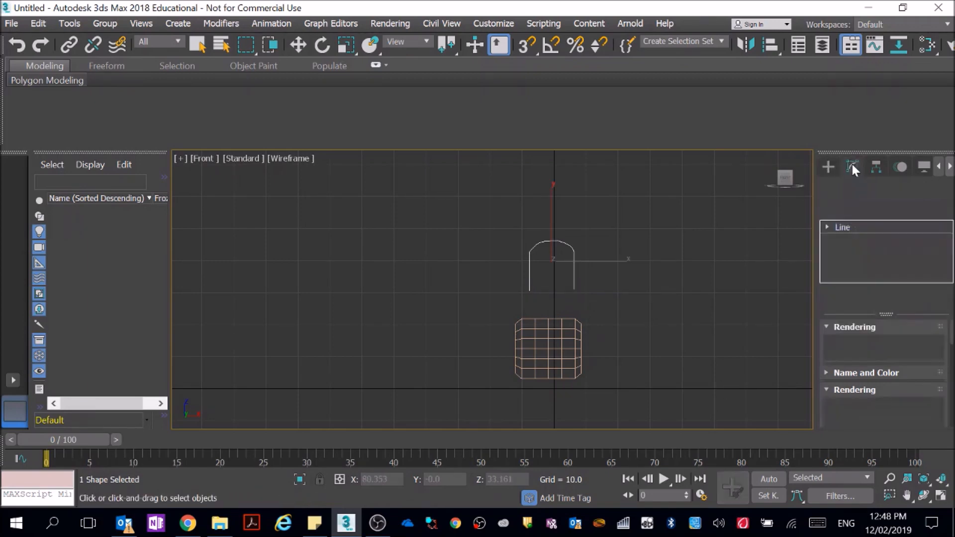
pyautogui.click(827, 227)
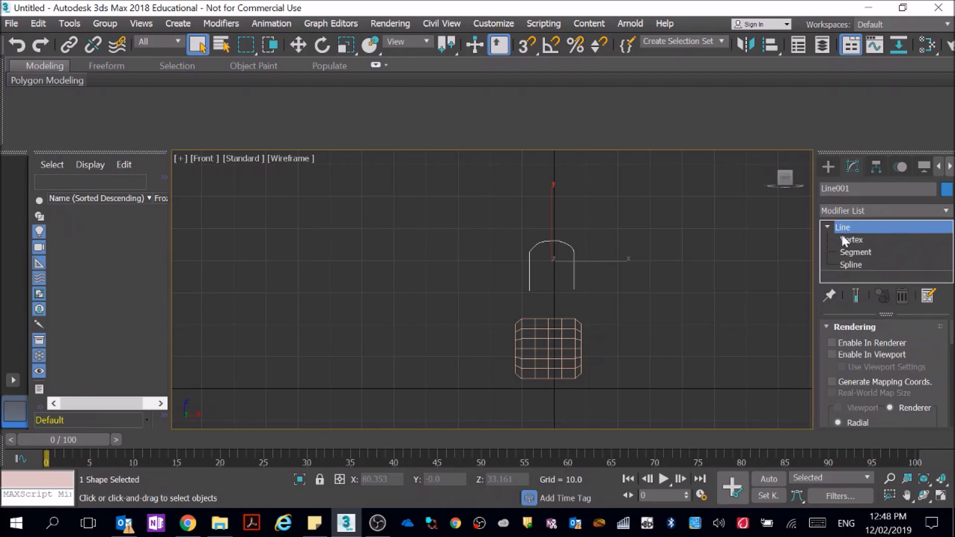
pyautogui.click(849, 239)
pyautogui.scroll(4, 571, 261)
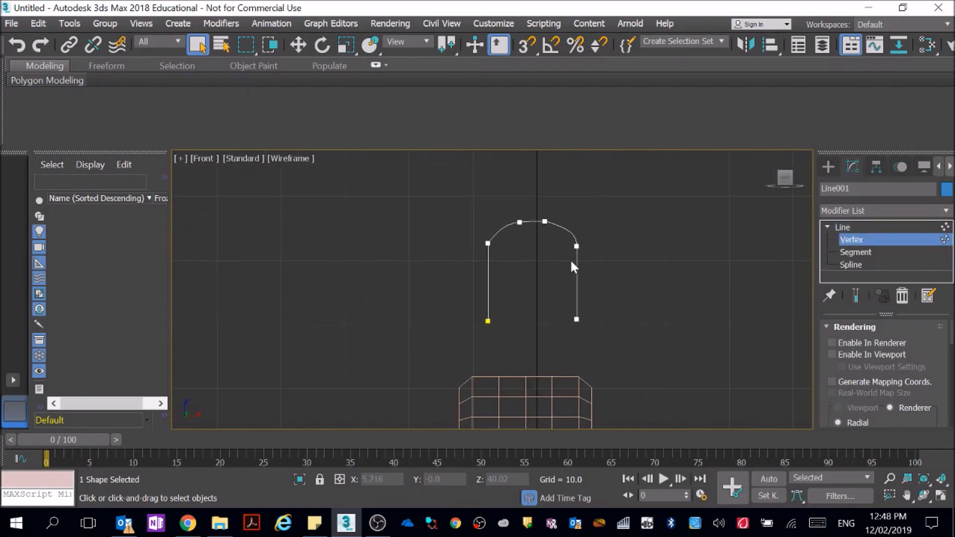
pyautogui.scroll(3, 570, 262)
pyautogui.click(518, 184)
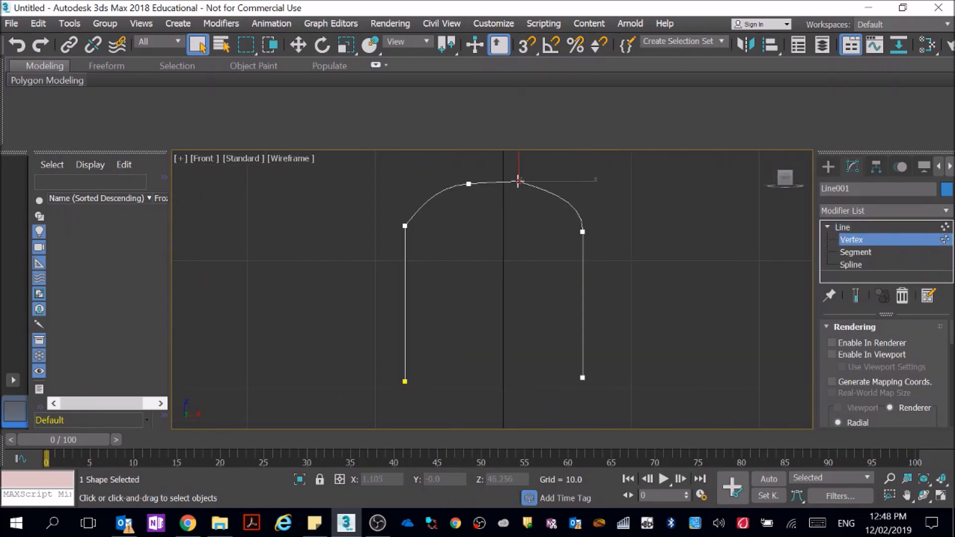
pyautogui.click(299, 44)
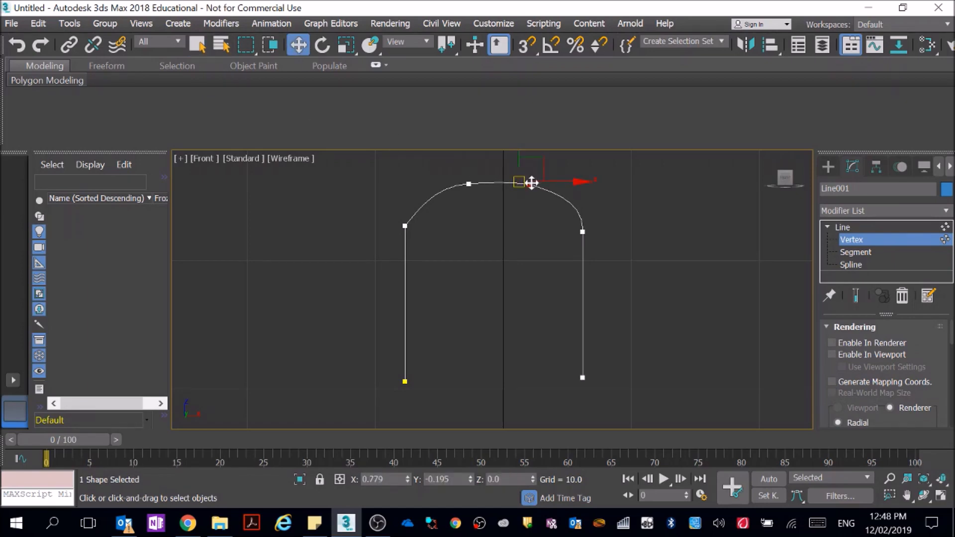
pyautogui.click(521, 287)
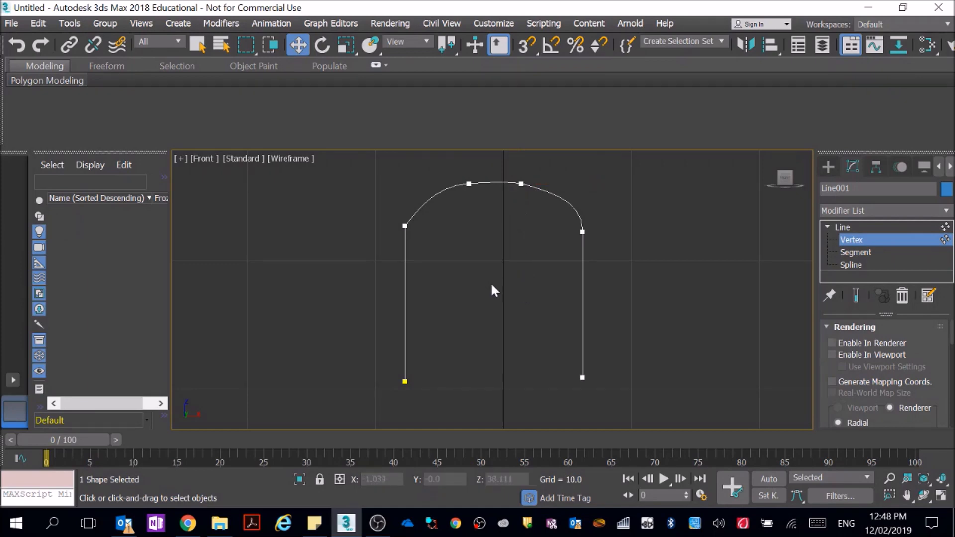
# Select all the line's vertices and move them slightly left and down, placing the arch just above the box
pyautogui.scroll(-5, 501, 281)
pyautogui.moveTo(443, 210); pyautogui.dragTo(549, 328)
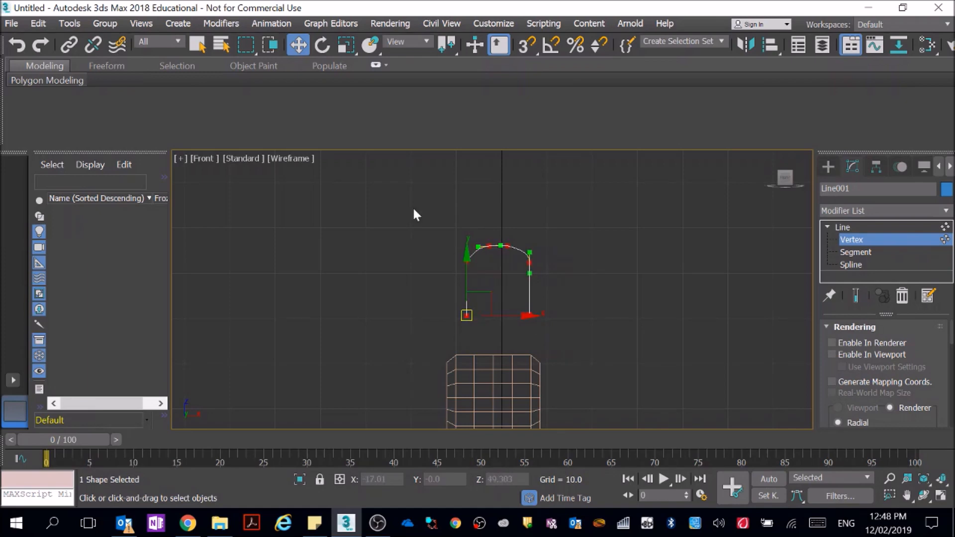
pyautogui.click(529, 314)
pyautogui.moveTo(596, 317)
pyautogui.mouseDown()
pyautogui.moveTo(565, 315)
pyautogui.moveTo(582, 315)
pyautogui.mouseUp()
pyautogui.click(526, 261)
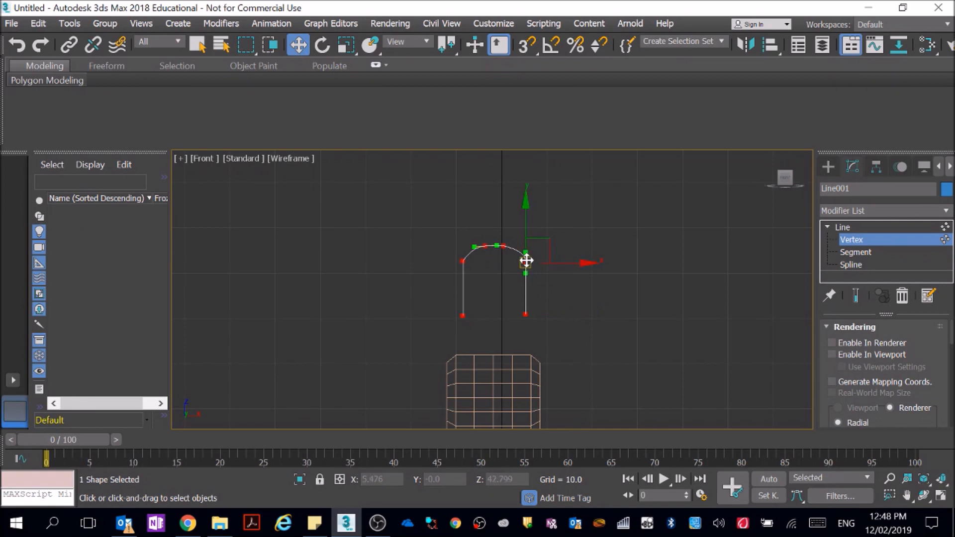
pyautogui.moveTo(527, 196); pyautogui.dragTo(522, 222)
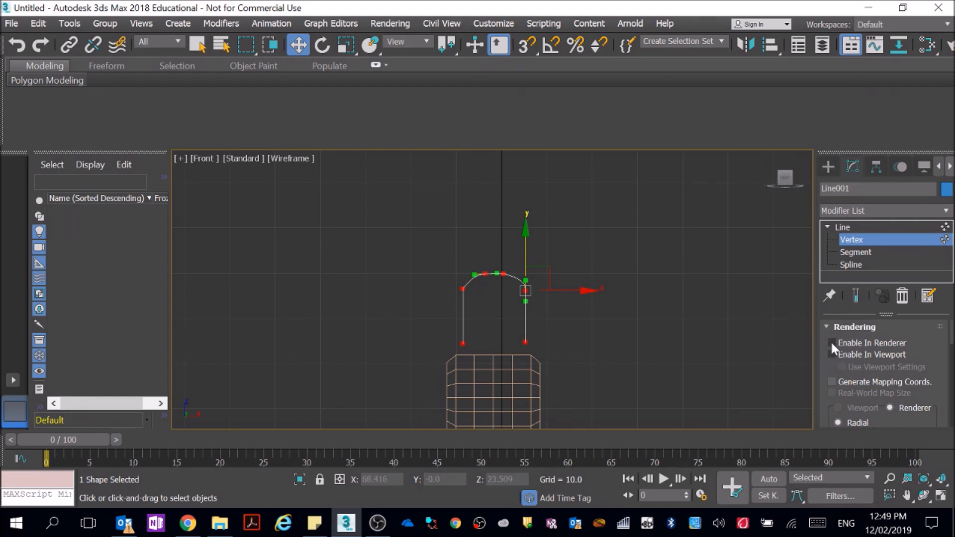
# Enable the line's thickness in both the renderer and the viewport, and select the lower end vertex of its left leg
pyautogui.click(831, 343)
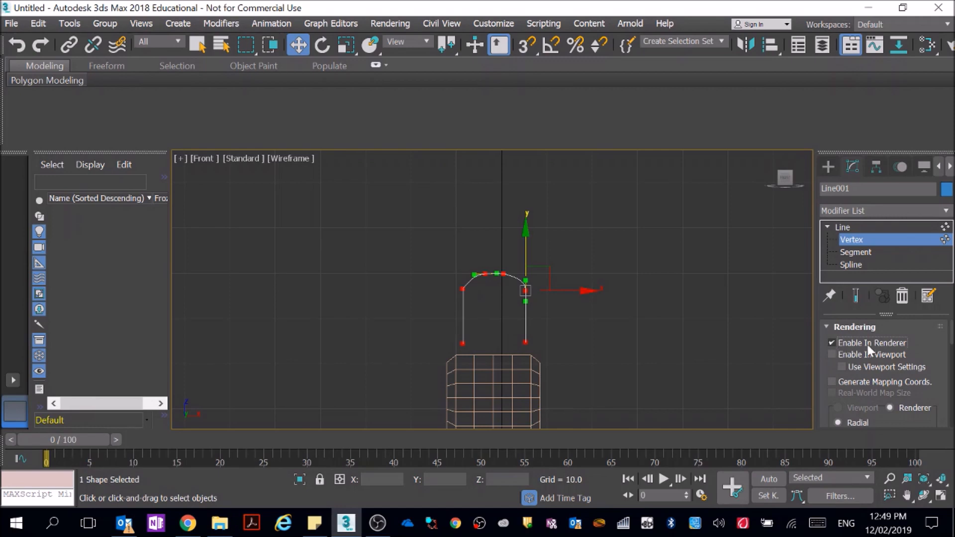
pyautogui.click(831, 355)
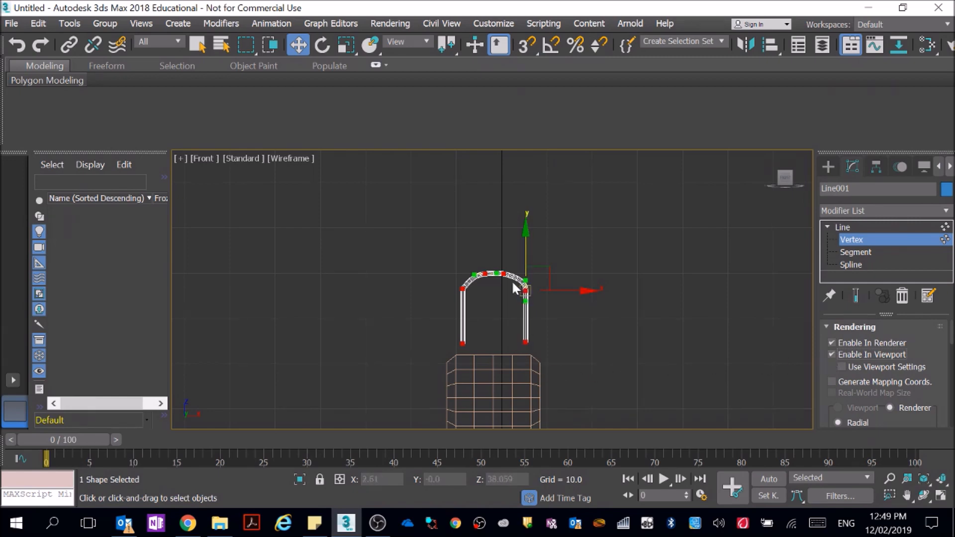
pyautogui.click(464, 341)
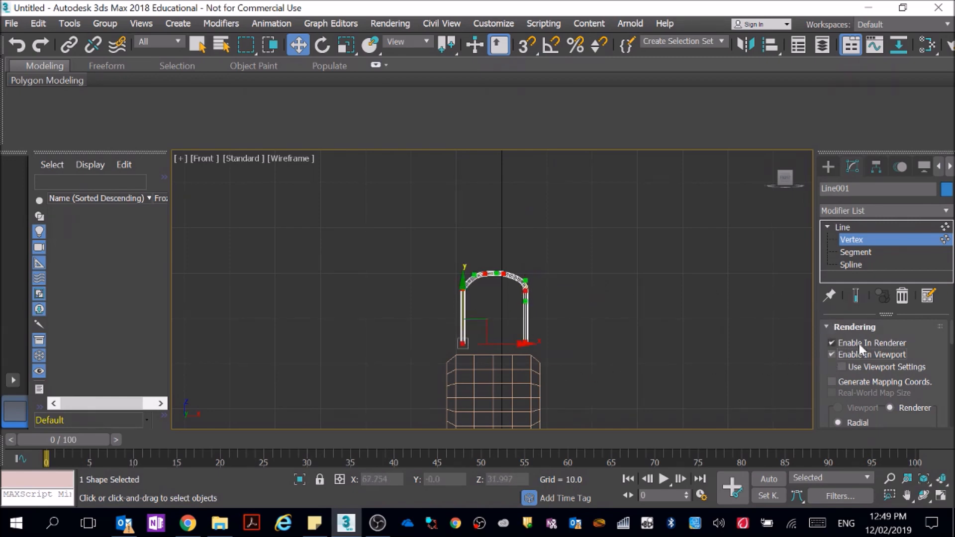
# Try a radial thickness of 3 for the line, and settle on 2
pyautogui.scroll(-4, 861, 346)
pyautogui.moveTo(895, 376); pyautogui.dragTo(862, 381)
pyautogui.write('3')
pyautogui.press('Return')
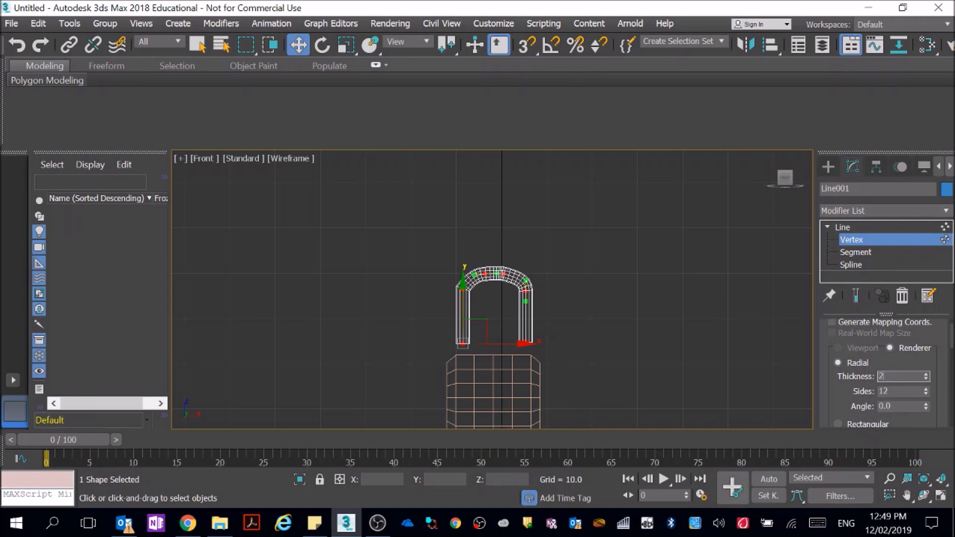
pyautogui.write('2')
pyautogui.press('Return')
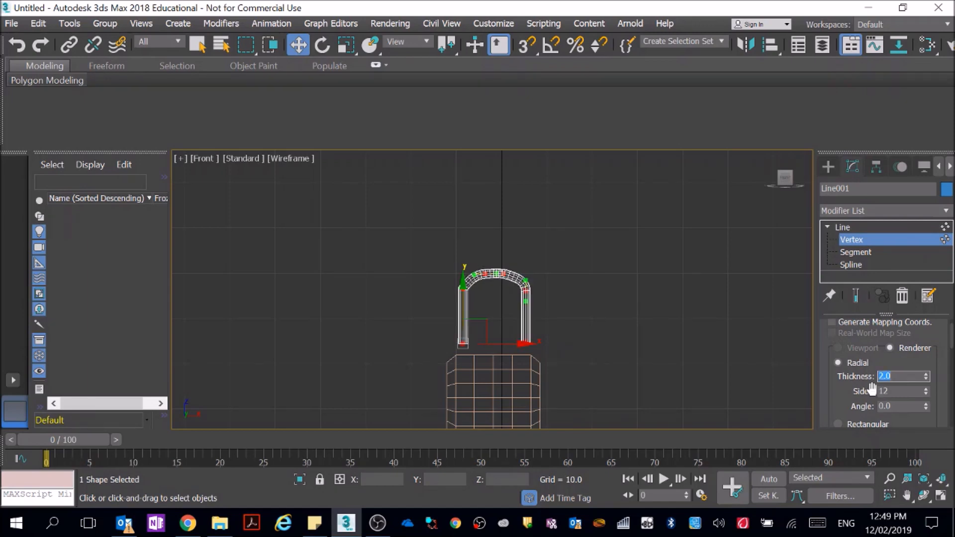
# Leave vertex editing and scale the whole arch uniformly to about 88%, with its vertical scale stretched to about 112%
pyautogui.click(347, 45)
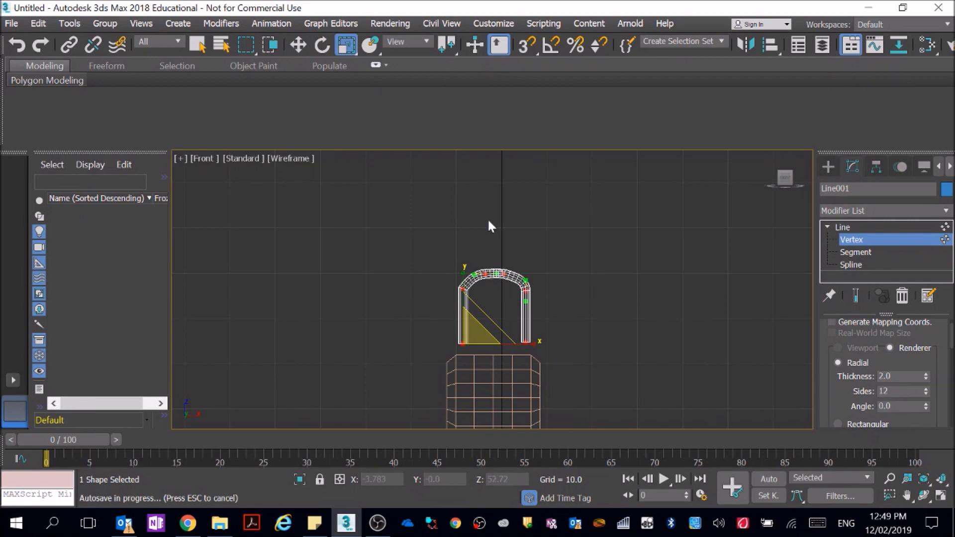
pyautogui.moveTo(390, 217); pyautogui.dragTo(553, 351)
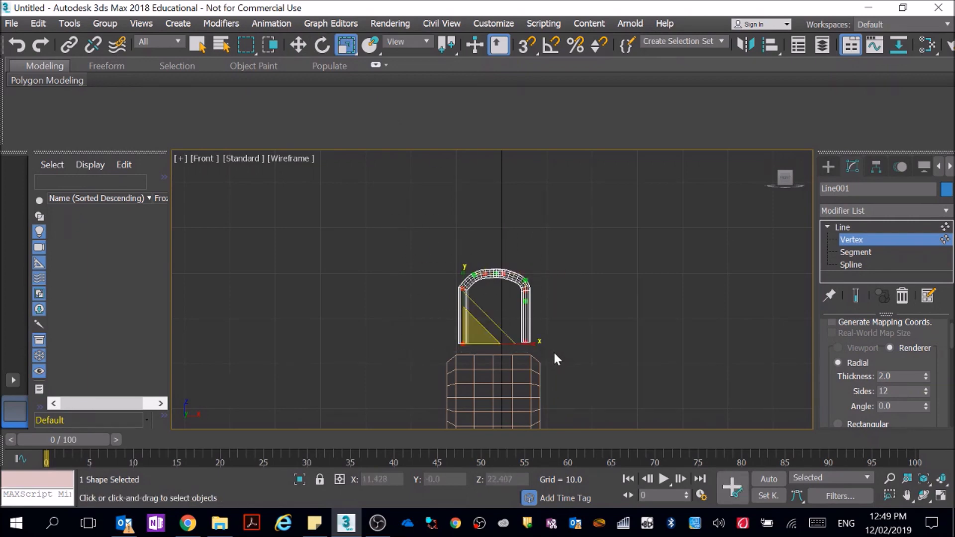
pyautogui.moveTo(432, 357); pyautogui.dragTo(468, 335)
pyautogui.click(339, 195)
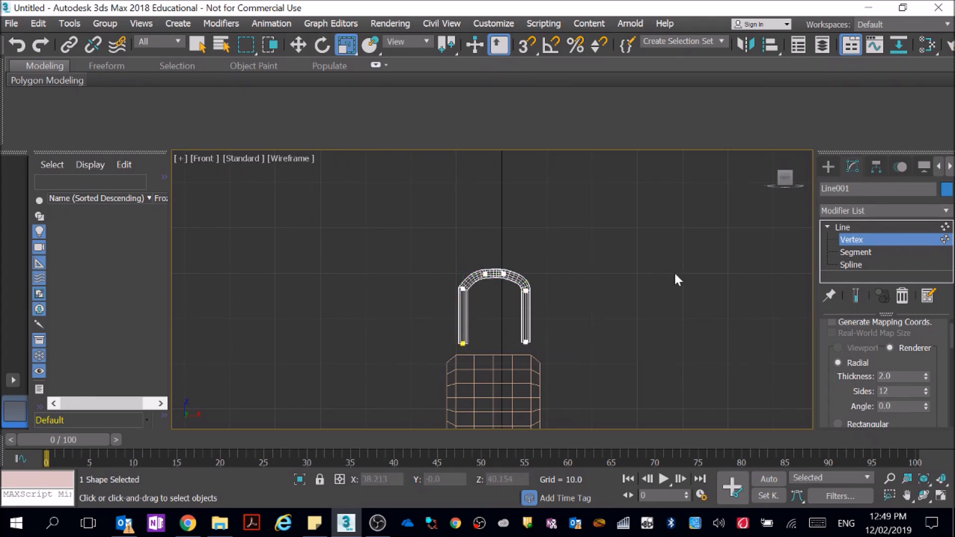
pyautogui.click(840, 227)
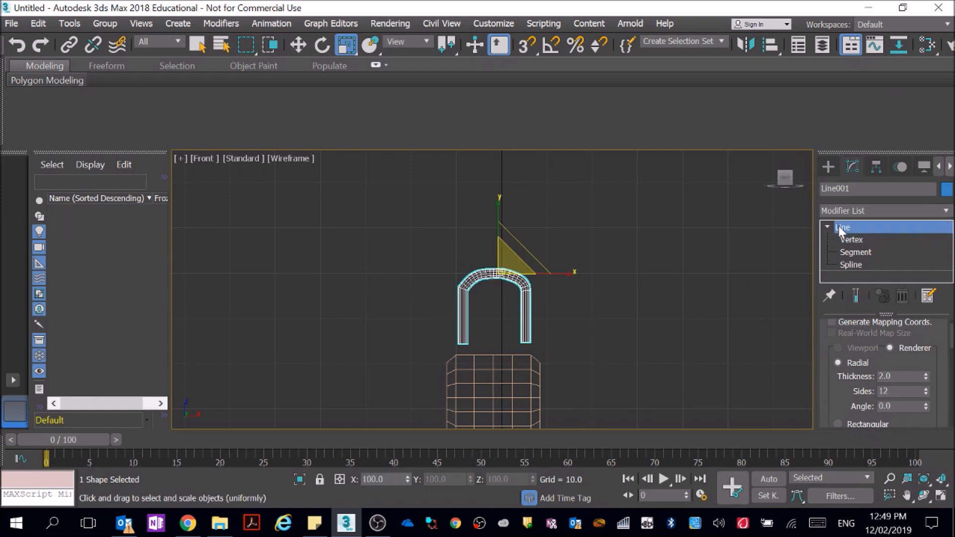
pyautogui.moveTo(507, 258); pyautogui.dragTo(508, 267)
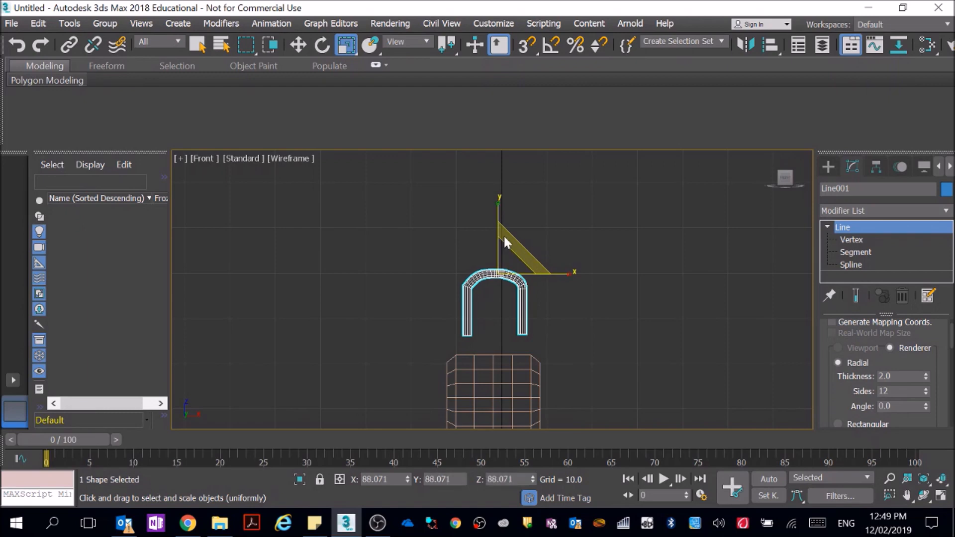
pyautogui.moveTo(502, 199); pyautogui.dragTo(503, 191)
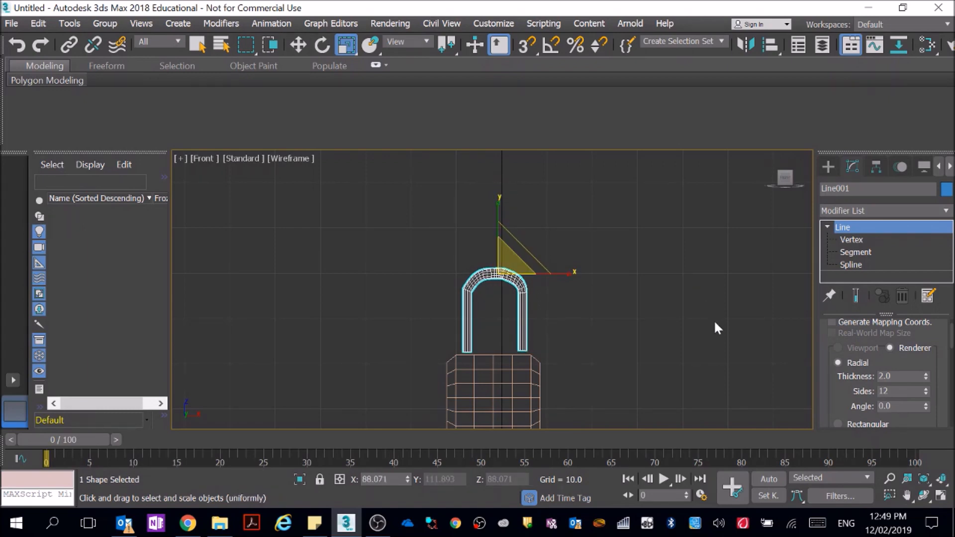
# Move the arch down to a height of about 37.1 so its legs sink into the top of the box
pyautogui.click(298, 44)
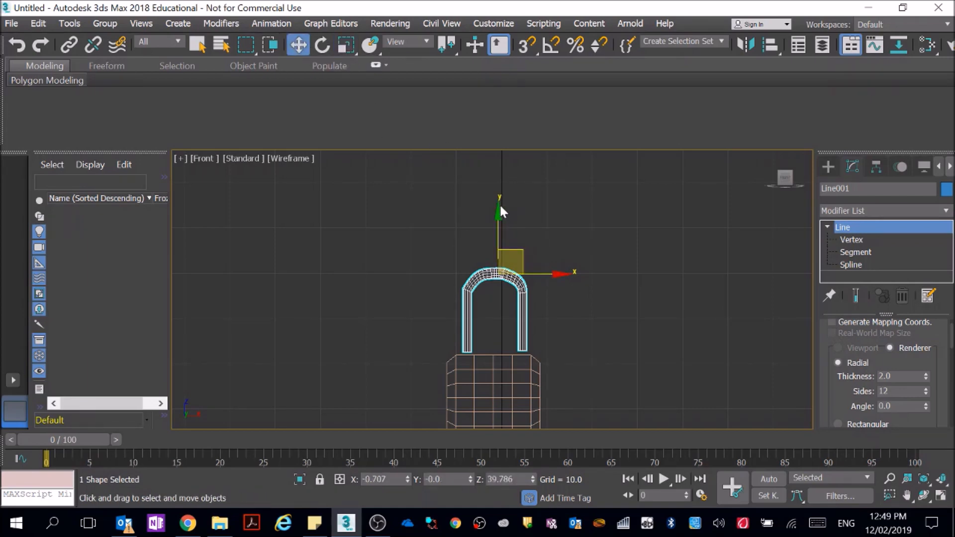
pyautogui.moveTo(498, 207); pyautogui.dragTo(499, 218)
pyautogui.scroll(-3, 546, 308)
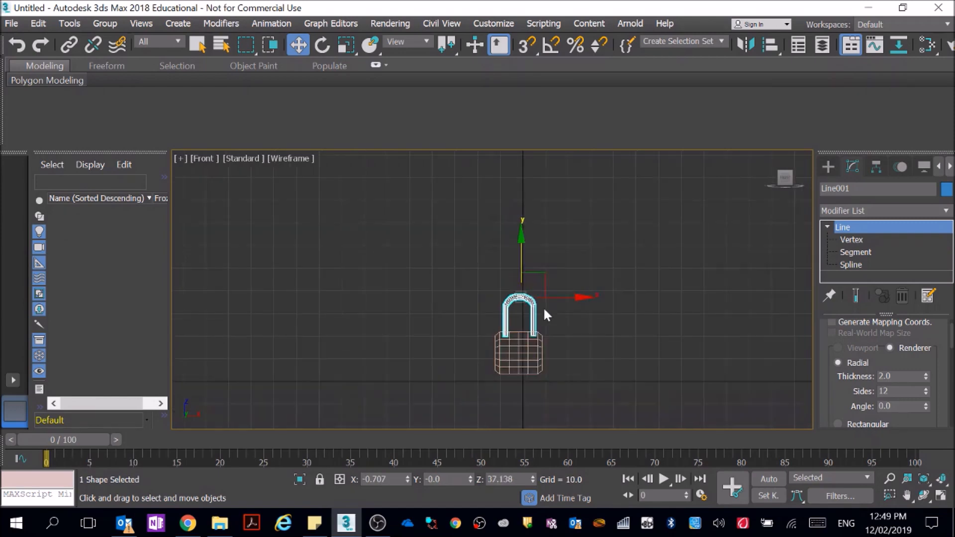
pyautogui.scroll(2, 564, 331)
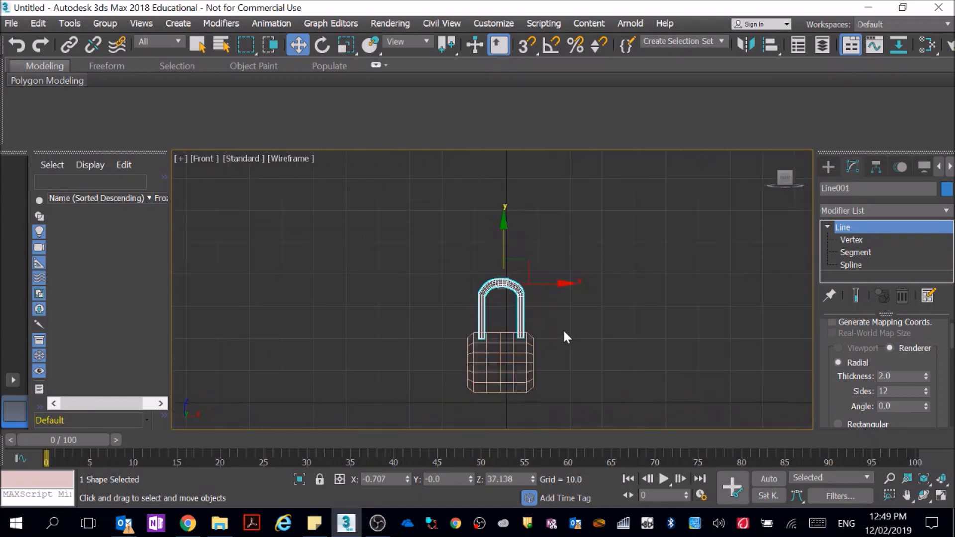
# Move the arch along Y to about 1.67 in the top view so it sits midway through the body's depth
pyautogui.click(940, 495)
pyautogui.click(693, 382)
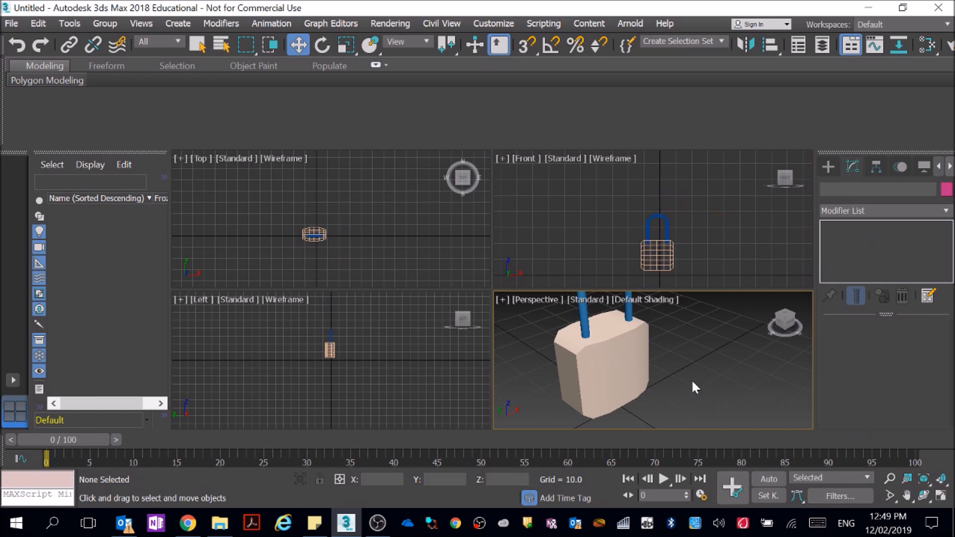
pyautogui.click(305, 261)
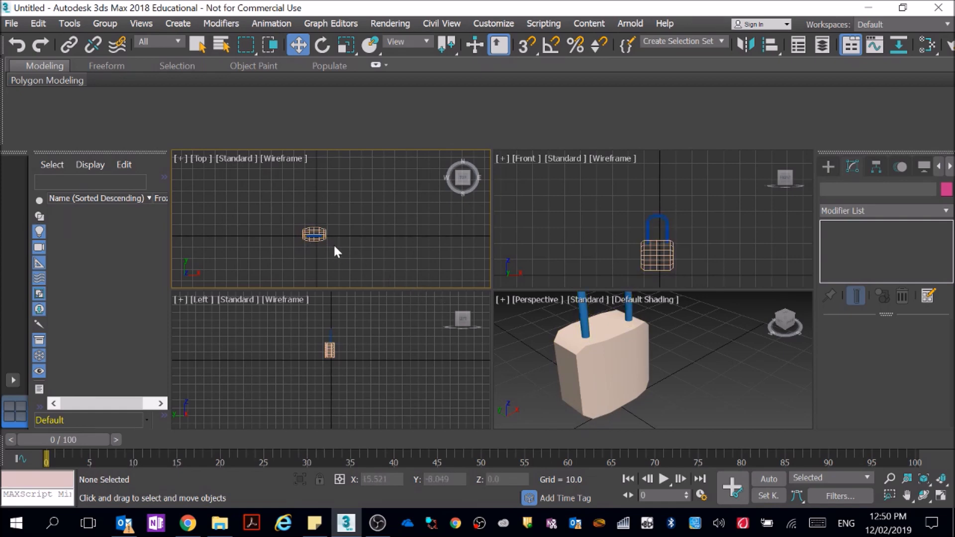
pyautogui.click(940, 495)
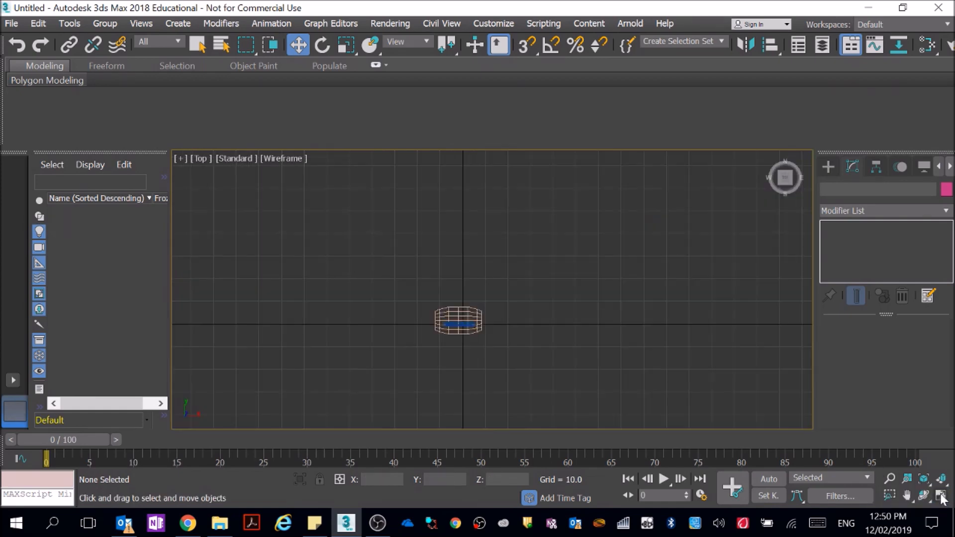
pyautogui.scroll(8, 398, 329)
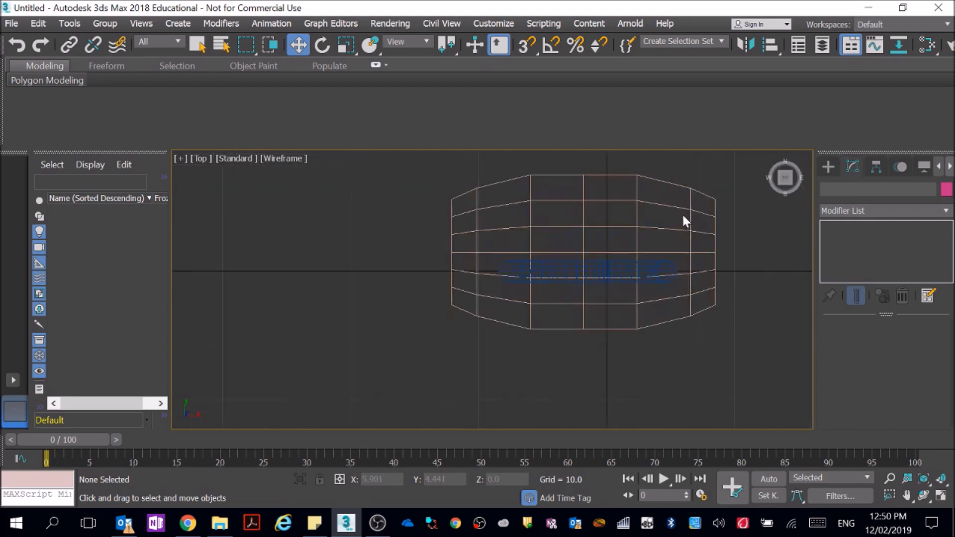
pyautogui.click(586, 272)
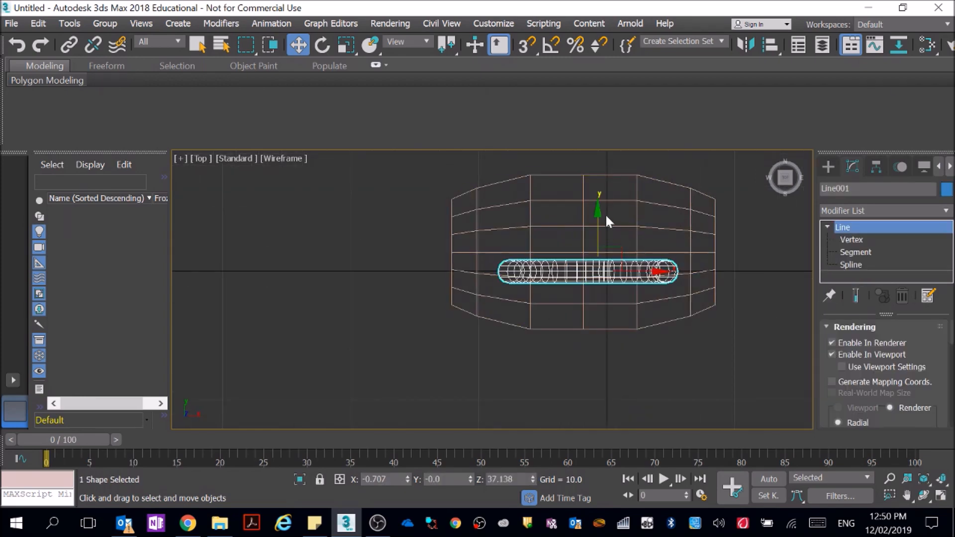
pyautogui.moveTo(599, 212); pyautogui.dragTo(600, 190)
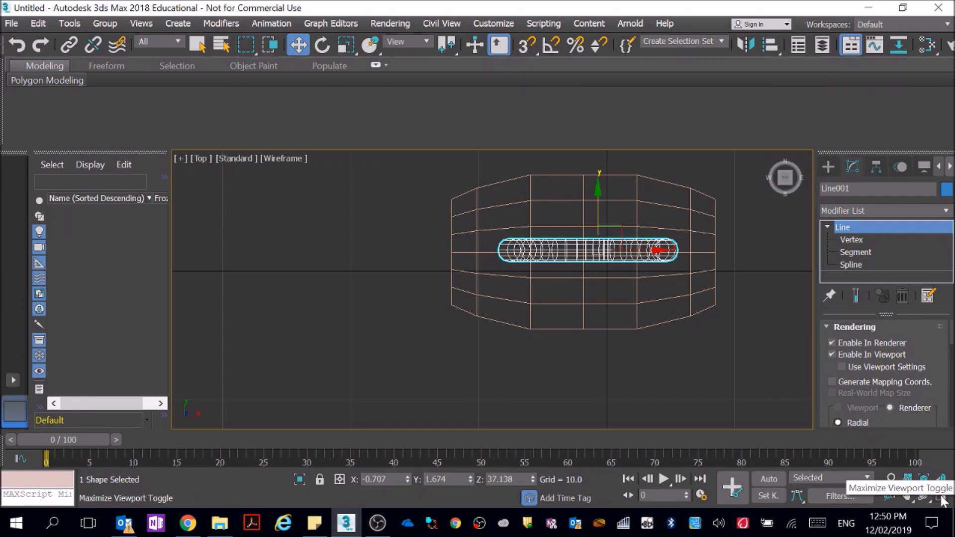
# Set the radial thickness of the arch line to 4
pyautogui.scroll(-3, 868, 378)
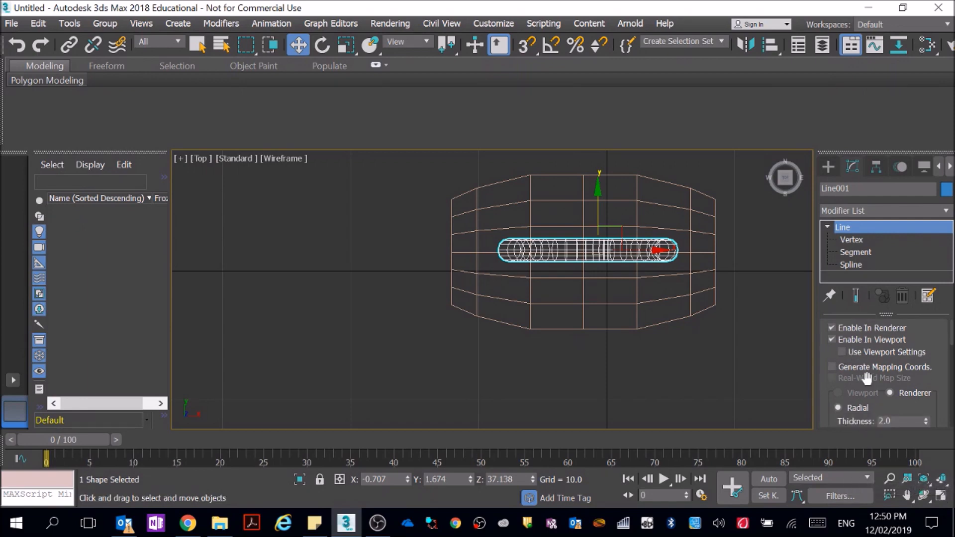
pyautogui.moveTo(896, 391); pyautogui.dragTo(871, 391)
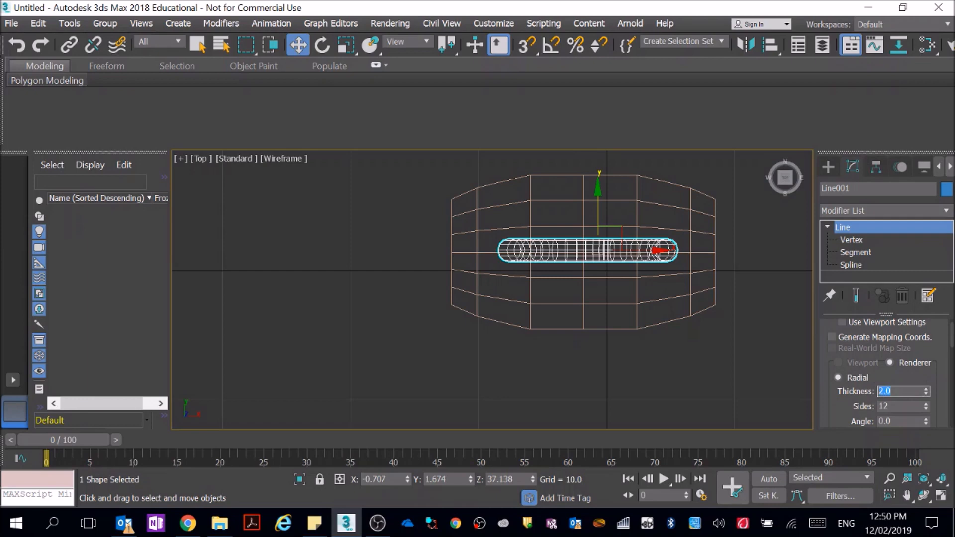
pyautogui.write('4')
pyautogui.press('Return')
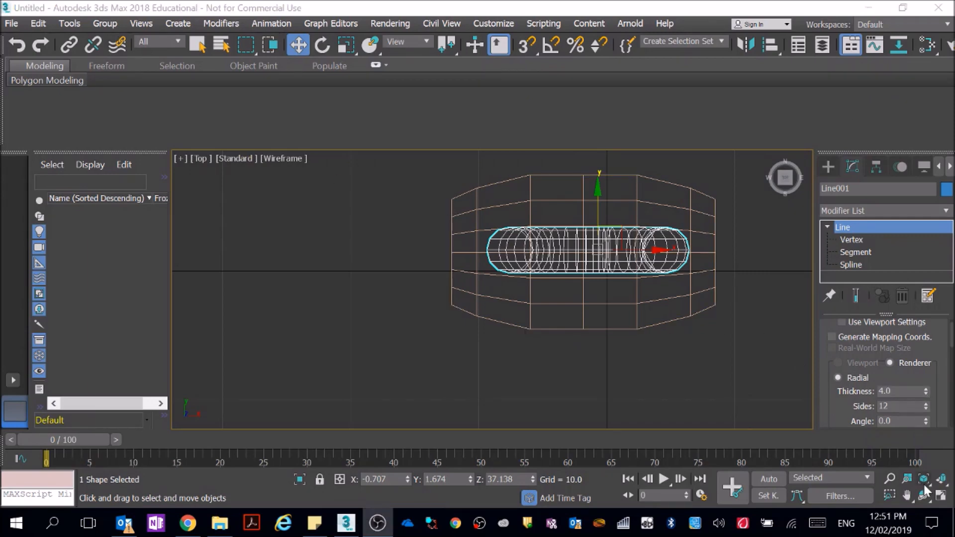
# Examine the padlock in the perspective view, checking the shackle's proportions and how its legs meet the body from different angles
pyautogui.click(941, 496)
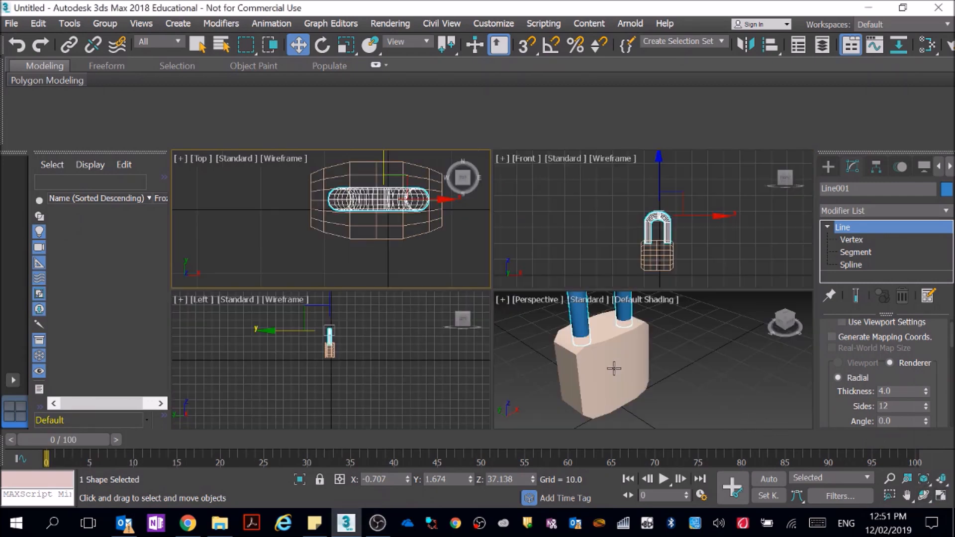
pyautogui.scroll(-5, 614, 368)
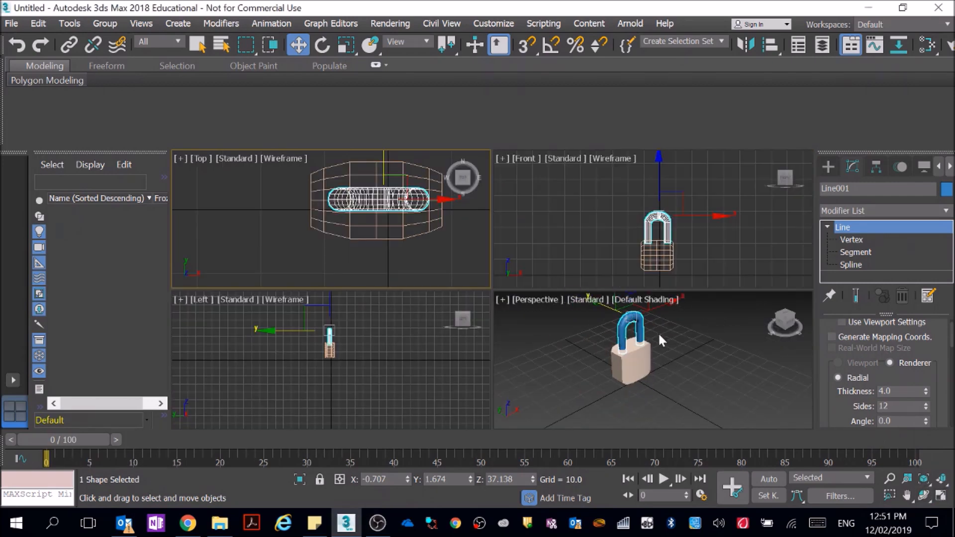
pyautogui.click(677, 339)
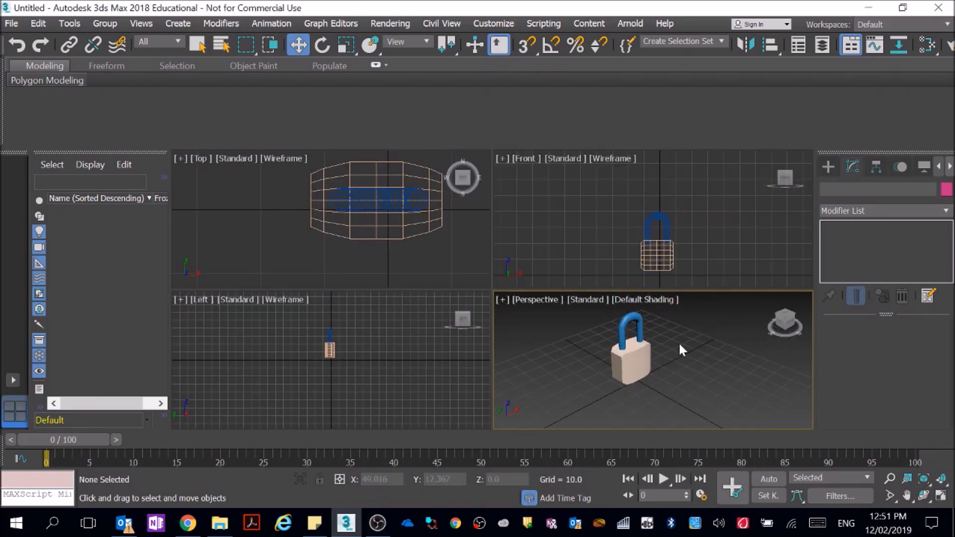
pyautogui.click(942, 499)
pyautogui.scroll(3, 396, 271)
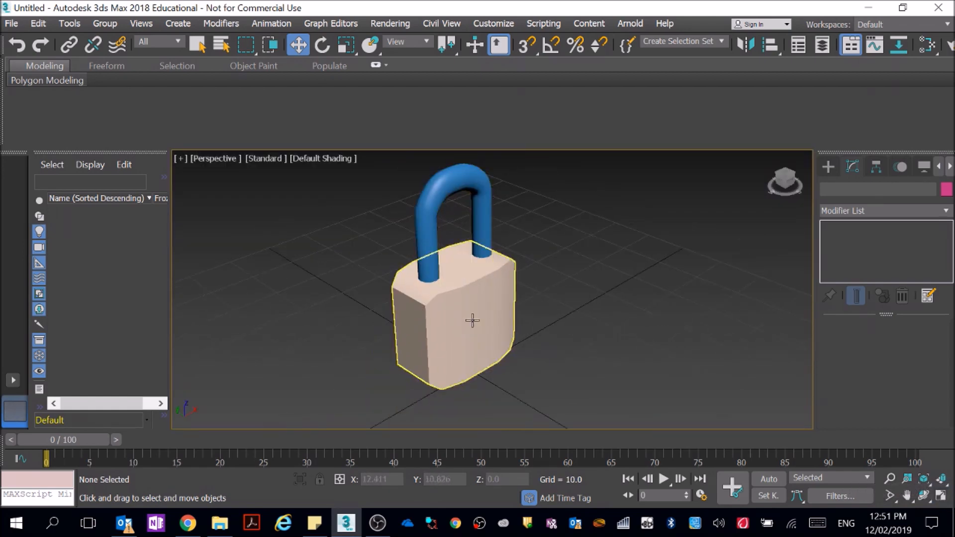
pyautogui.scroll(-3, 570, 316)
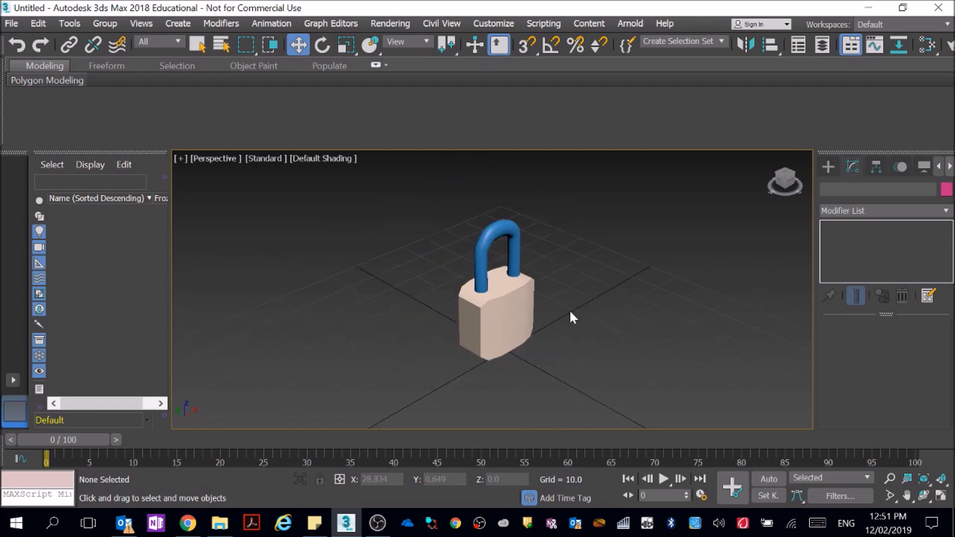
pyautogui.scroll(2, 470, 236)
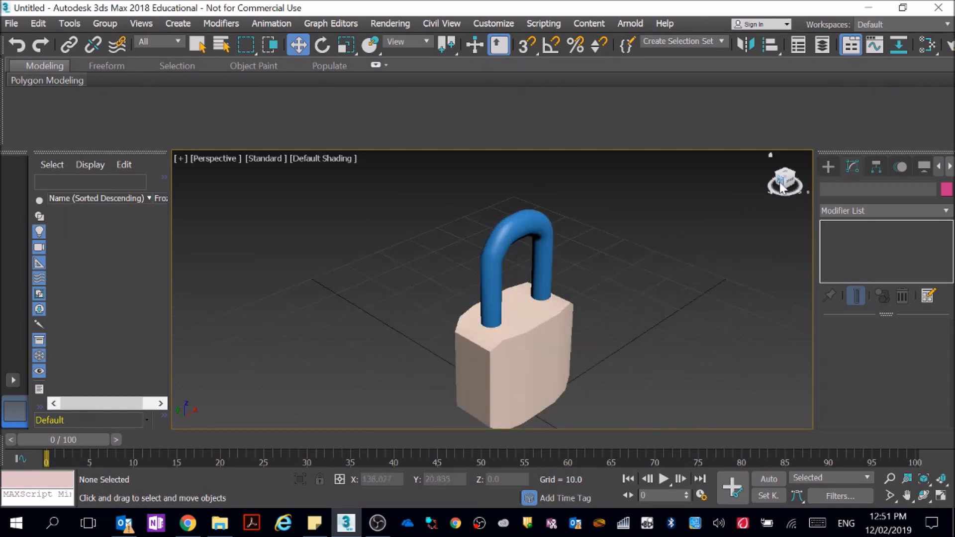
pyautogui.moveTo(786, 180)
pyautogui.mouseDown()
pyautogui.moveTo(768, 191)
pyautogui.moveTo(761, 167)
pyautogui.moveTo(763, 194)
pyautogui.moveTo(781, 182)
pyautogui.mouseUp()
pyautogui.scroll(3, 690, 241)
pyautogui.scroll(-3, 691, 243)
pyautogui.moveTo(783, 199); pyautogui.dragTo(762, 206)
pyautogui.scroll(-3, 724, 258)
pyautogui.scroll(3, 740, 251)
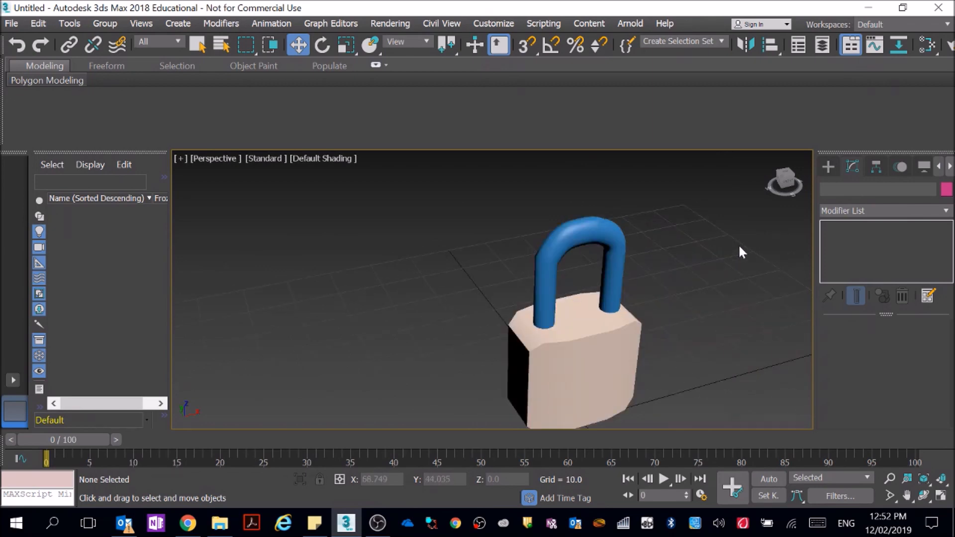
pyautogui.click(941, 496)
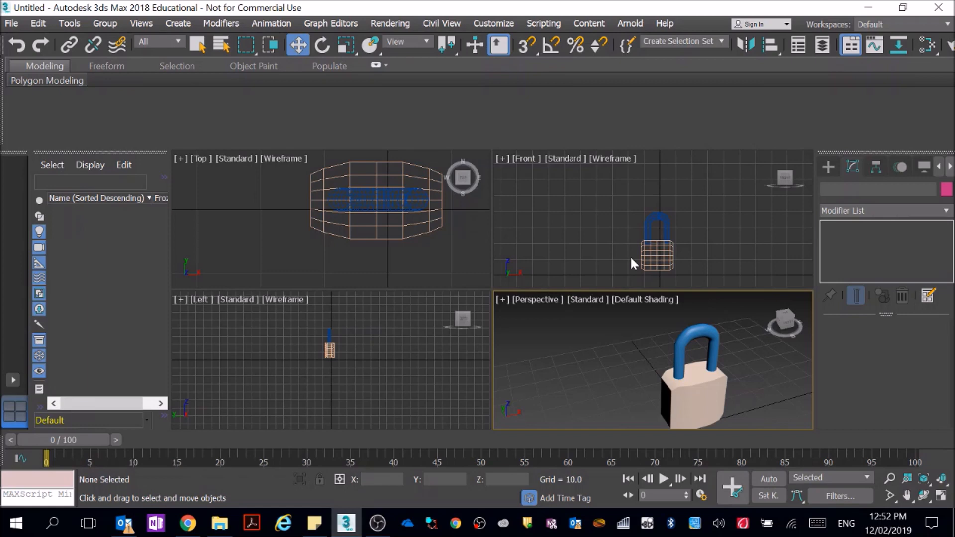
pyautogui.click(907, 495)
pyautogui.moveTo(758, 397); pyautogui.dragTo(723, 383)
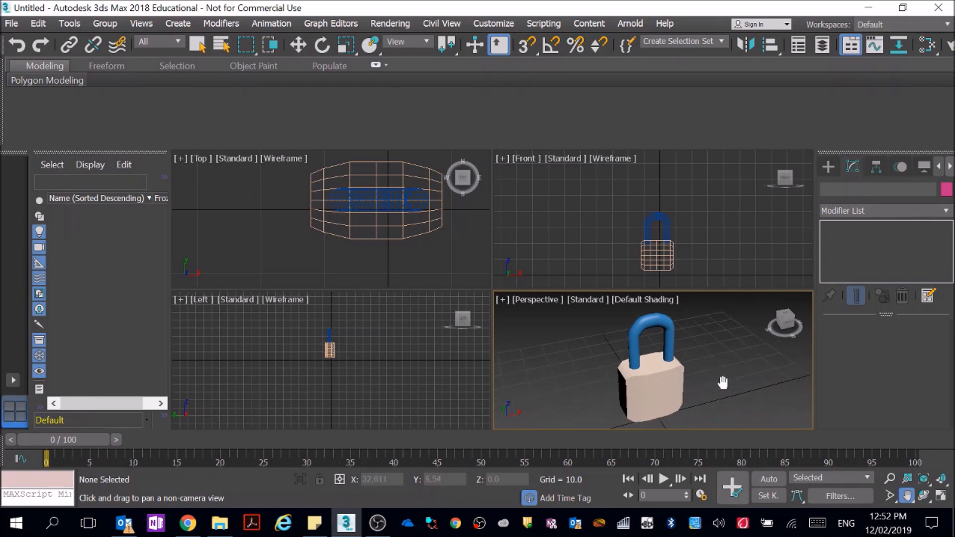
pyautogui.click(941, 497)
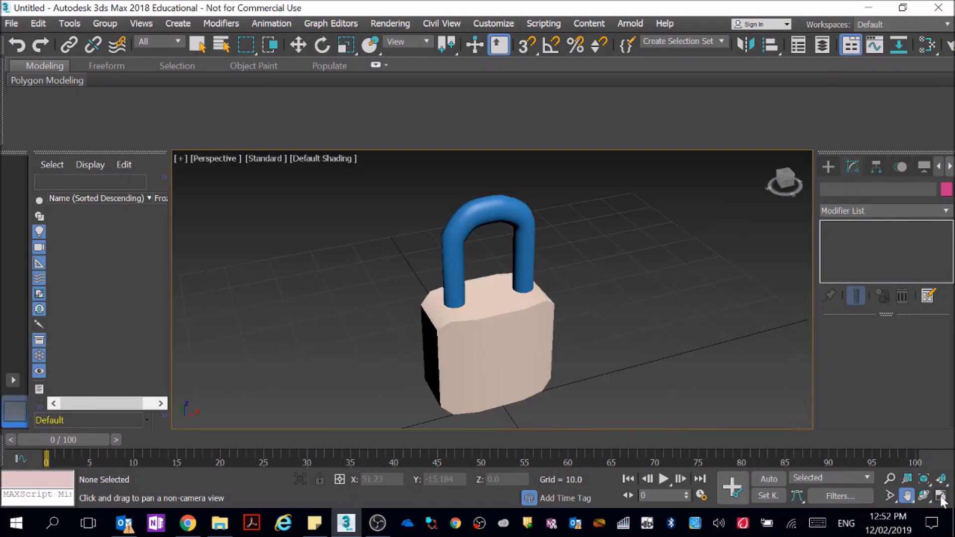
# Open the Slate Material Editor and place the 01 - Default sample material in the node view as an instance
pyautogui.click(927, 46)
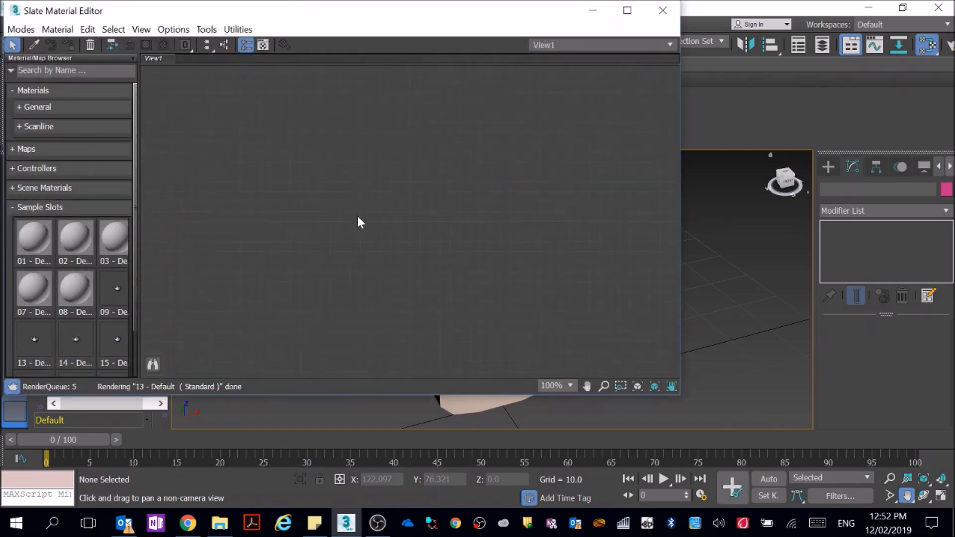
pyautogui.click(33, 243)
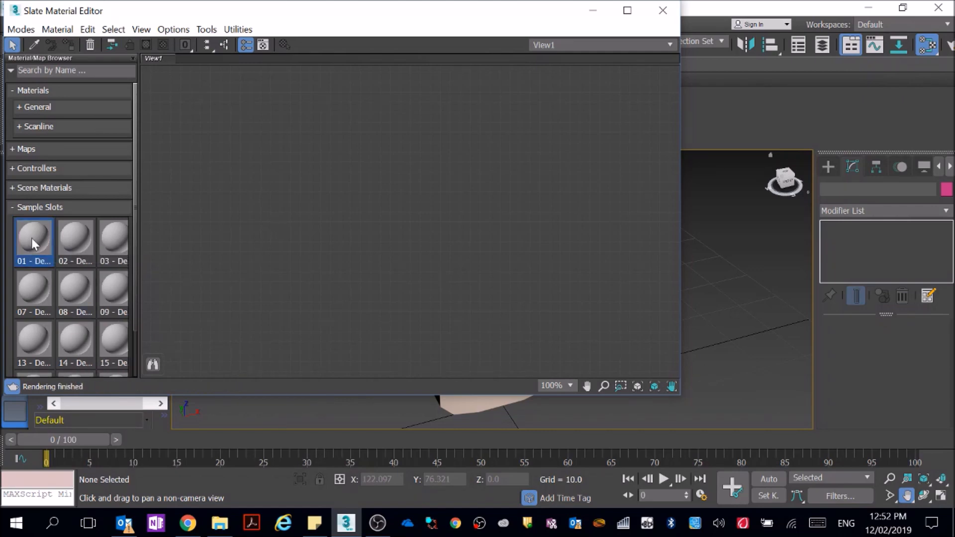
pyautogui.moveTo(393, 134); pyautogui.dragTo(337, 117)
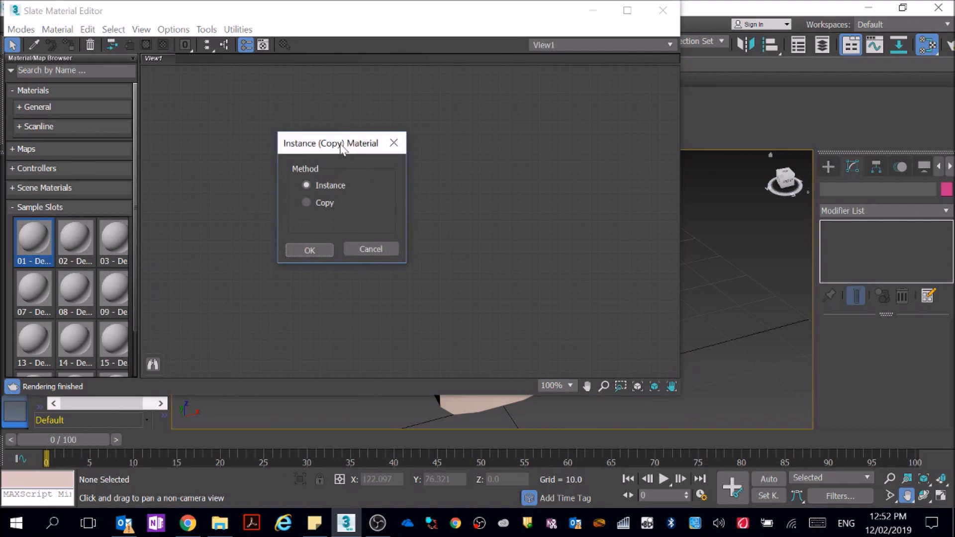
pyautogui.click(309, 250)
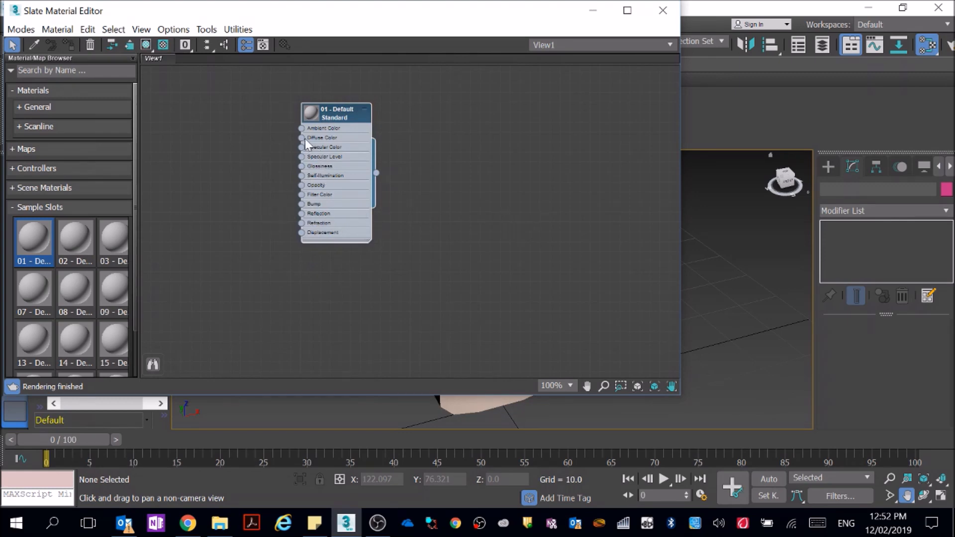
pyautogui.moveTo(249, 119); pyautogui.dragTo(256, 81)
pyautogui.moveTo(300, 94)
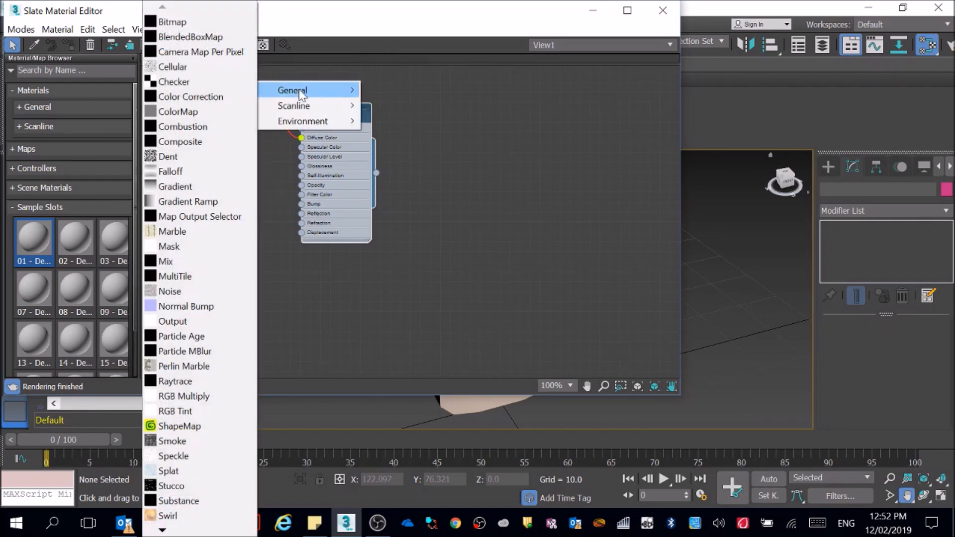
pyautogui.click(194, 22)
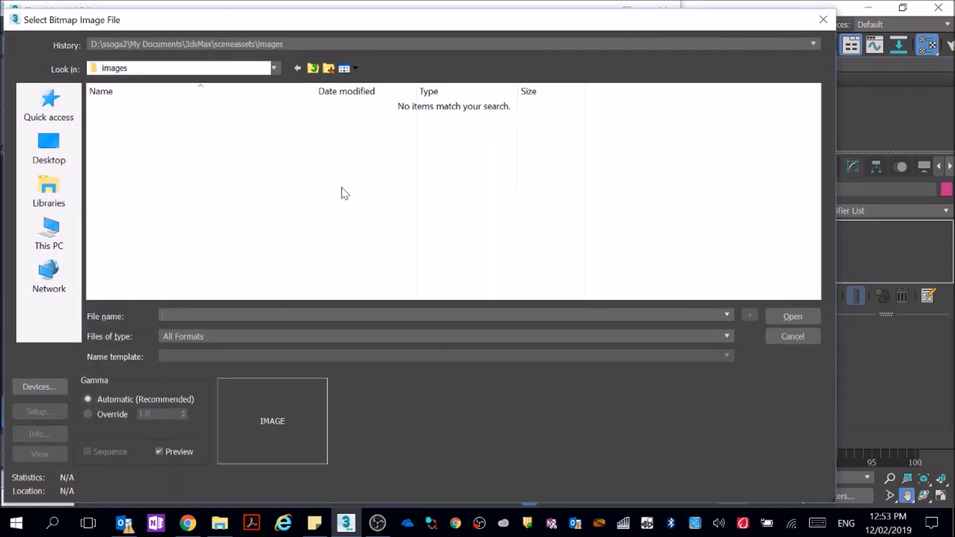
pyautogui.click(46, 145)
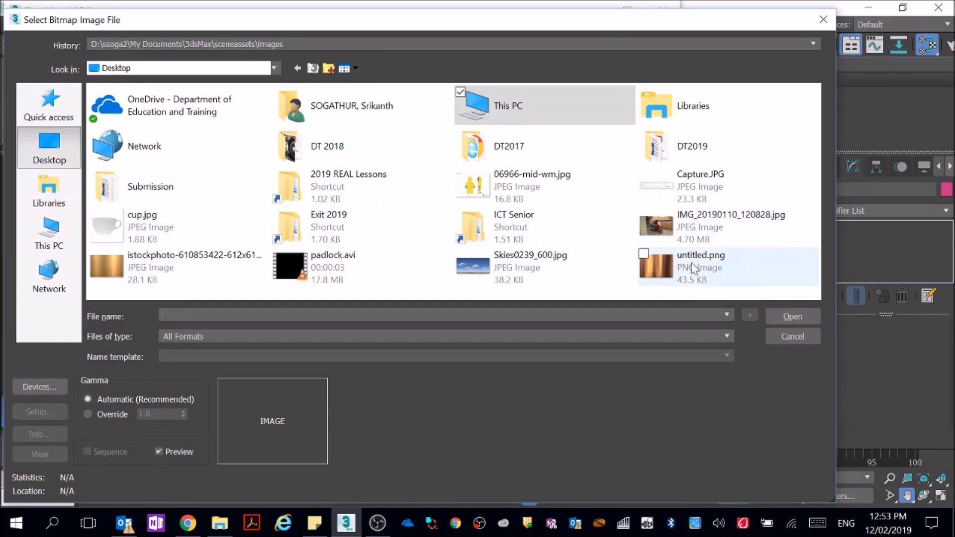
pyautogui.click(190, 271)
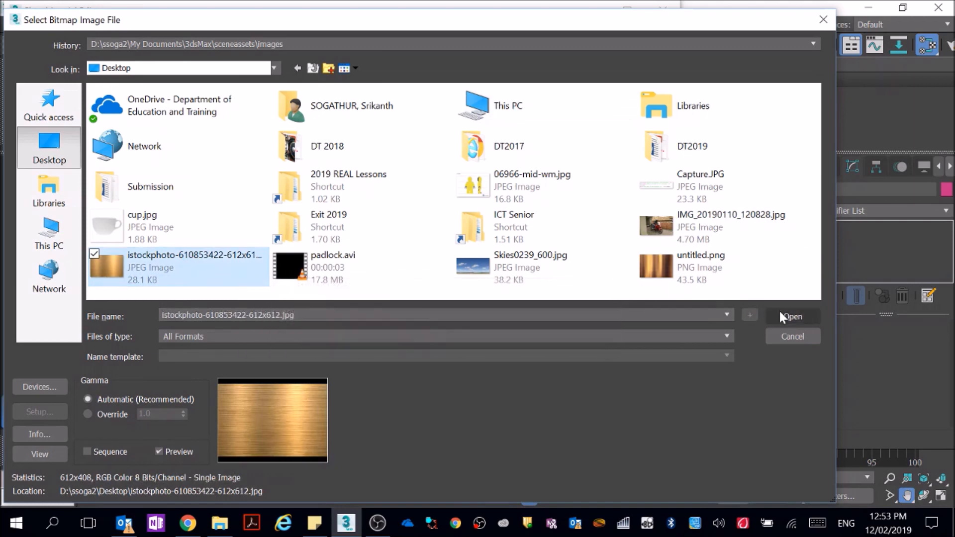
pyautogui.click(796, 318)
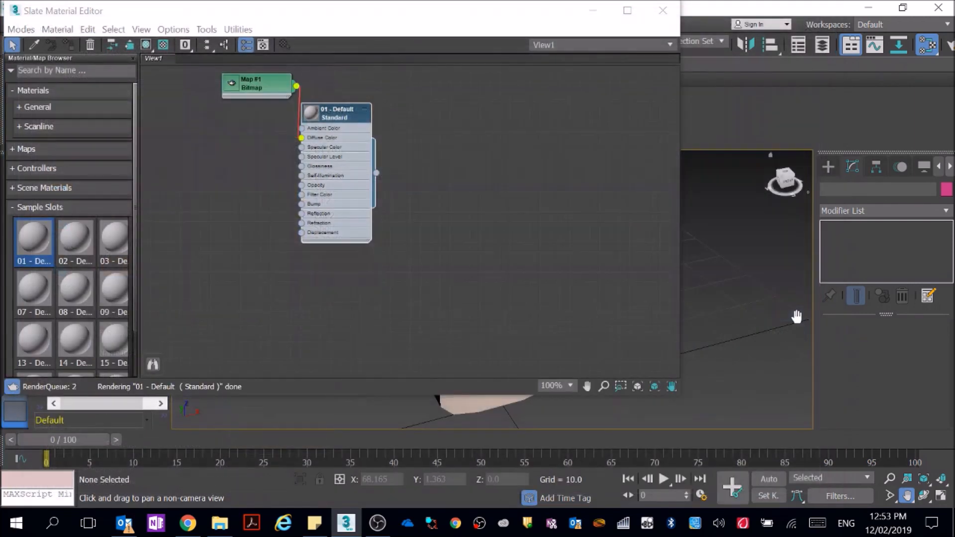
pyautogui.moveTo(273, 78); pyautogui.dragTo(222, 87)
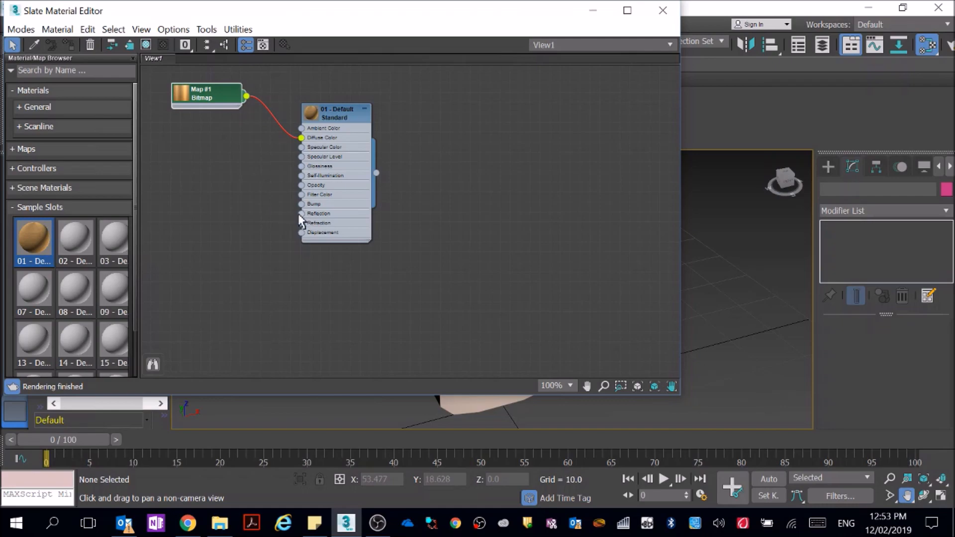
# Connect untitled.png as a Bitmap to the material's Reflection, line its node up below the diffuse map, and close the material editor
pyautogui.moveTo(300, 214); pyautogui.dragTo(237, 178)
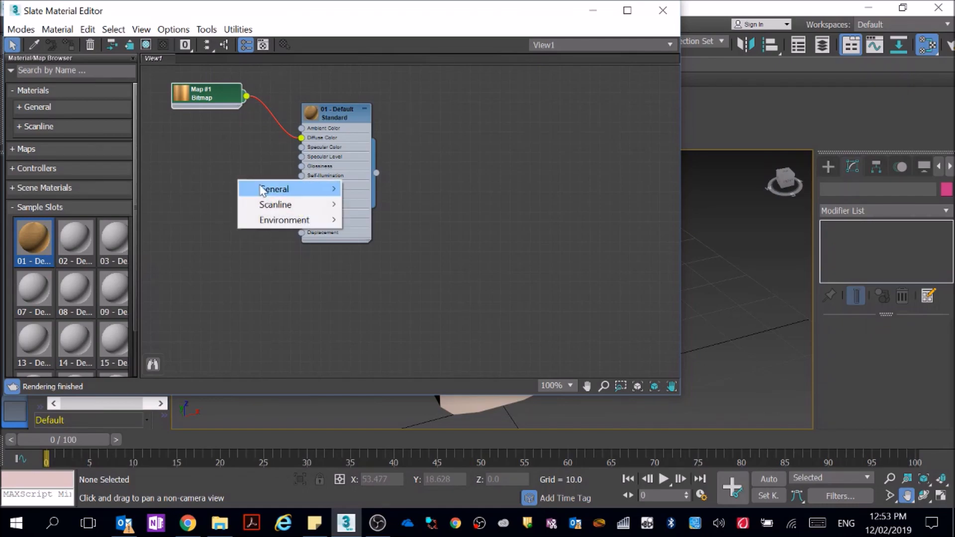
pyautogui.moveTo(265, 192)
pyautogui.click(154, 22)
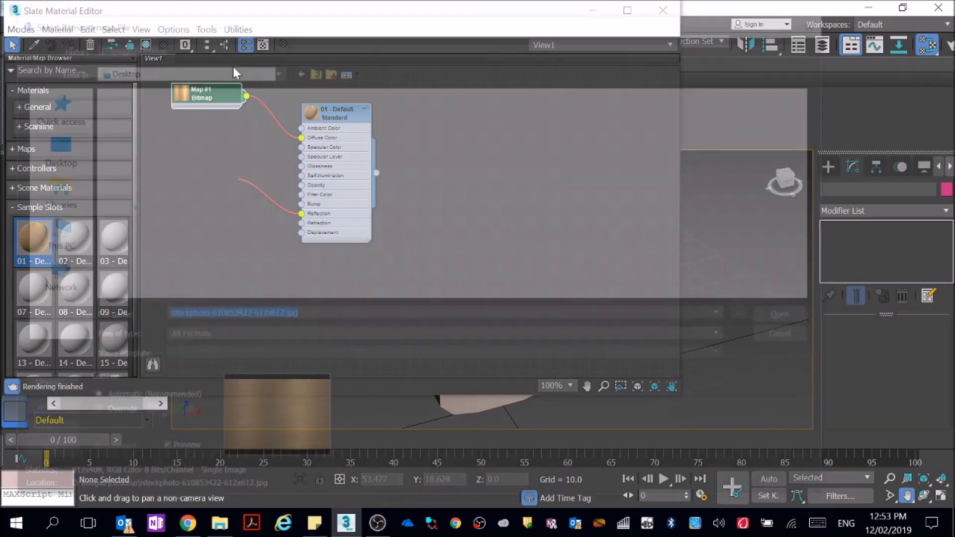
pyautogui.click(542, 236)
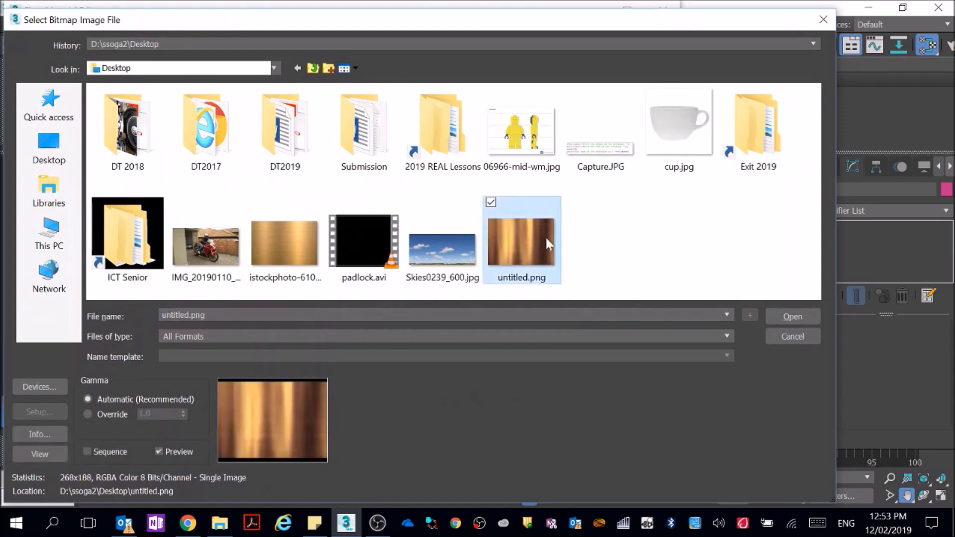
pyautogui.click(791, 318)
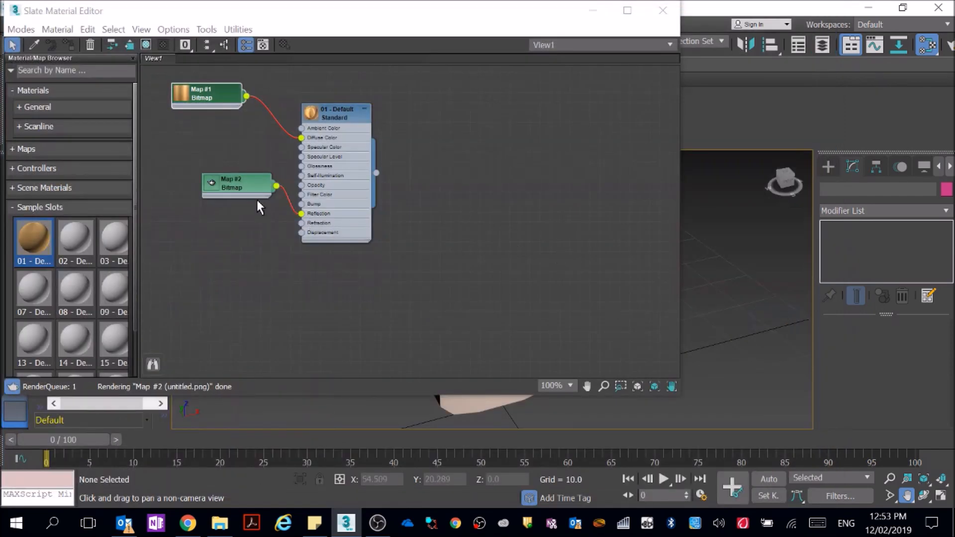
pyautogui.moveTo(238, 190); pyautogui.dragTo(218, 179)
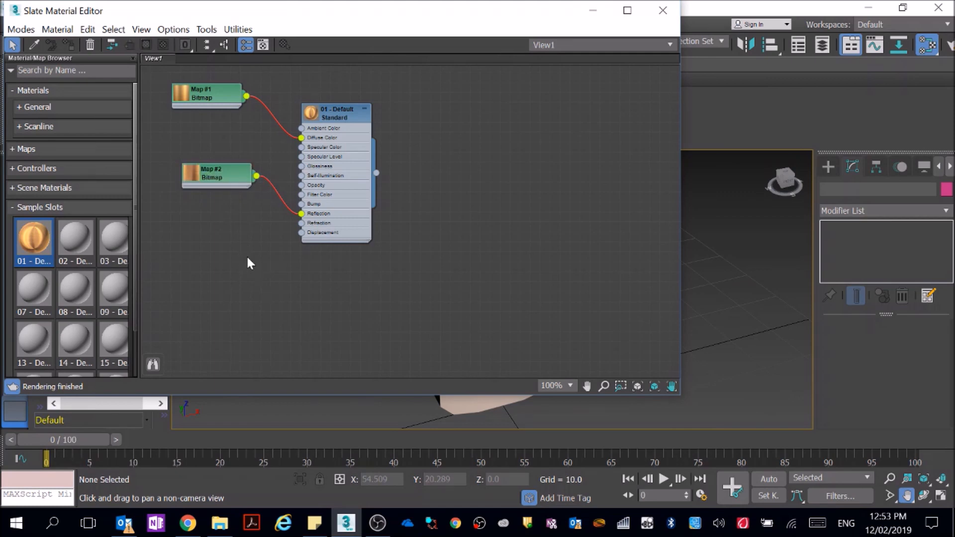
pyautogui.click(664, 11)
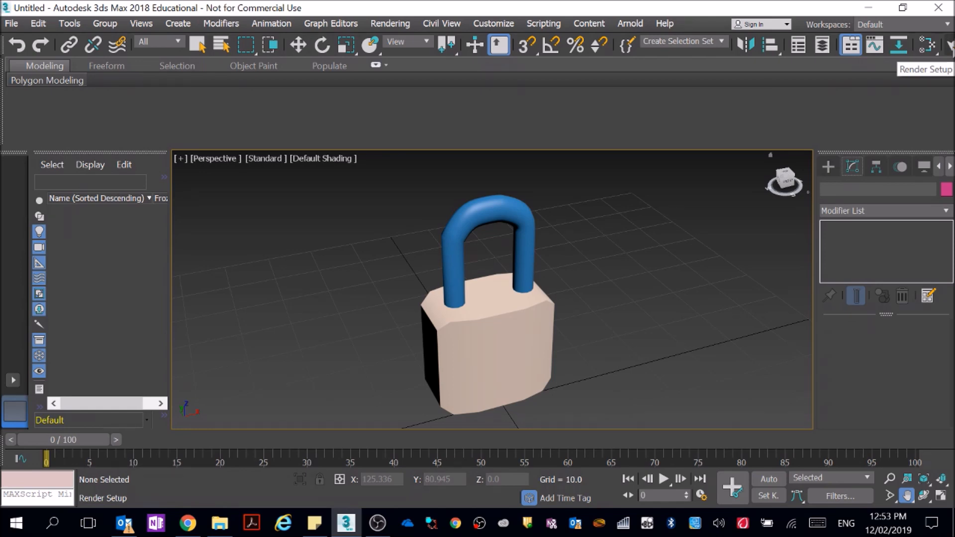
# Set the output size in Render Setup to 800x600
pyautogui.click(951, 48)
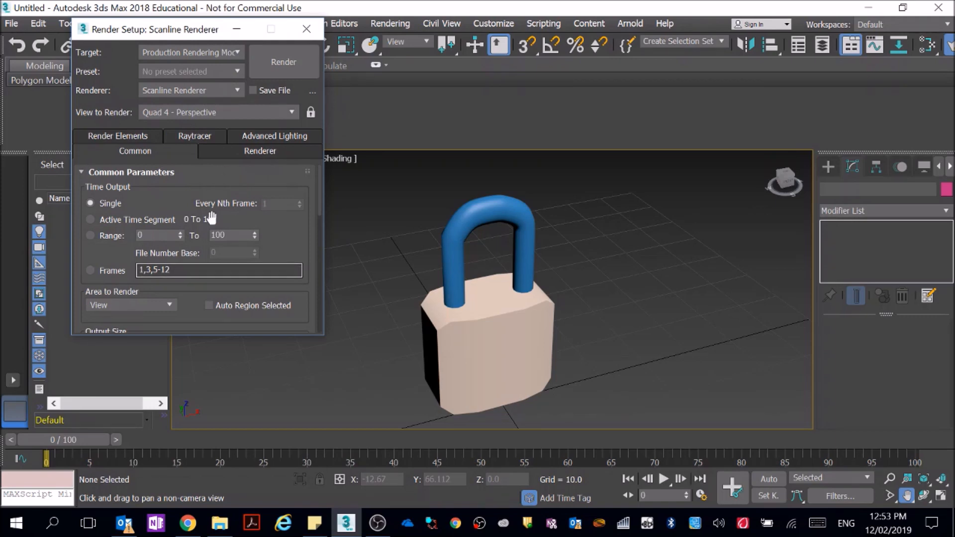
pyautogui.moveTo(321, 334); pyautogui.dragTo(380, 468)
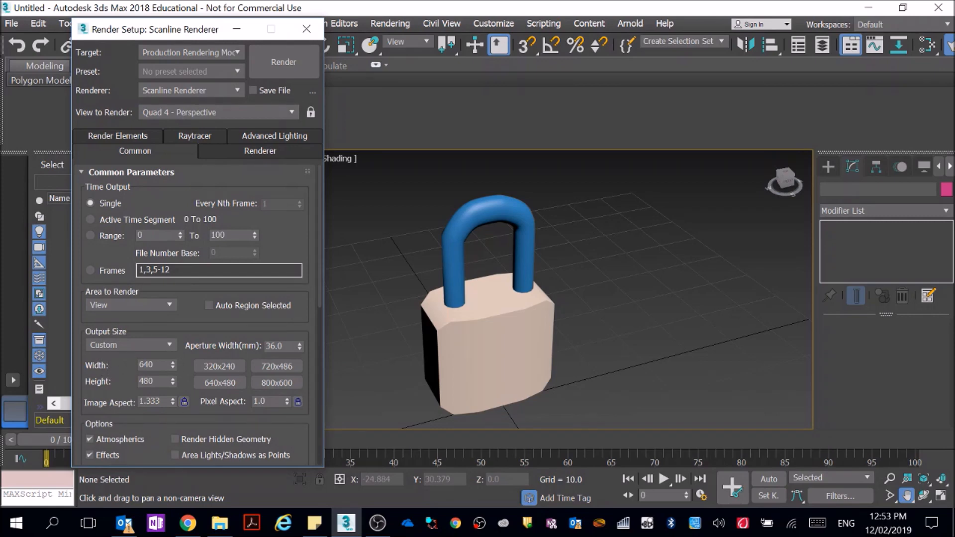
pyautogui.click(294, 367)
pyautogui.click(285, 384)
# Render the perspective view to check the untextured padlock, and close the rendered frame and the render settings
pyautogui.click(279, 63)
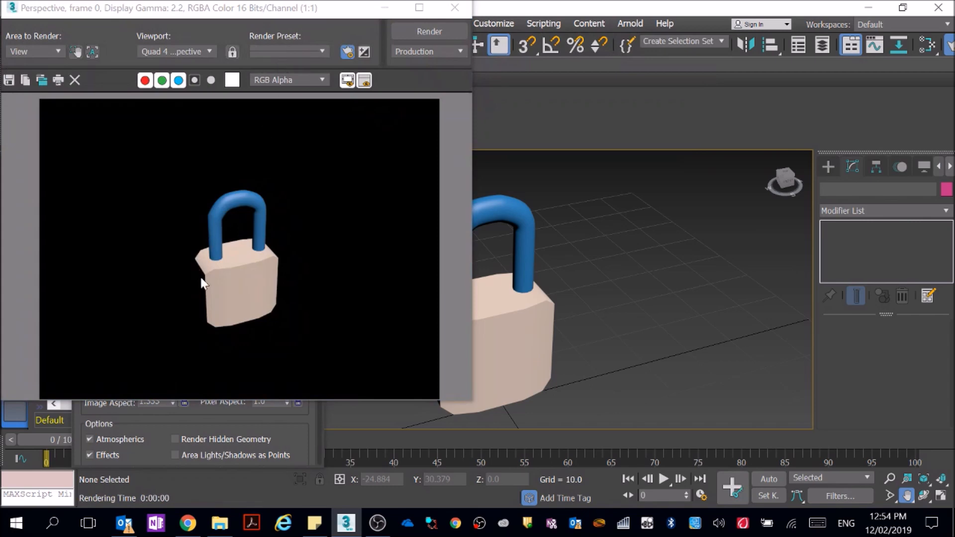
pyautogui.scroll(1, 200, 275)
pyautogui.scroll(-1, 213, 281)
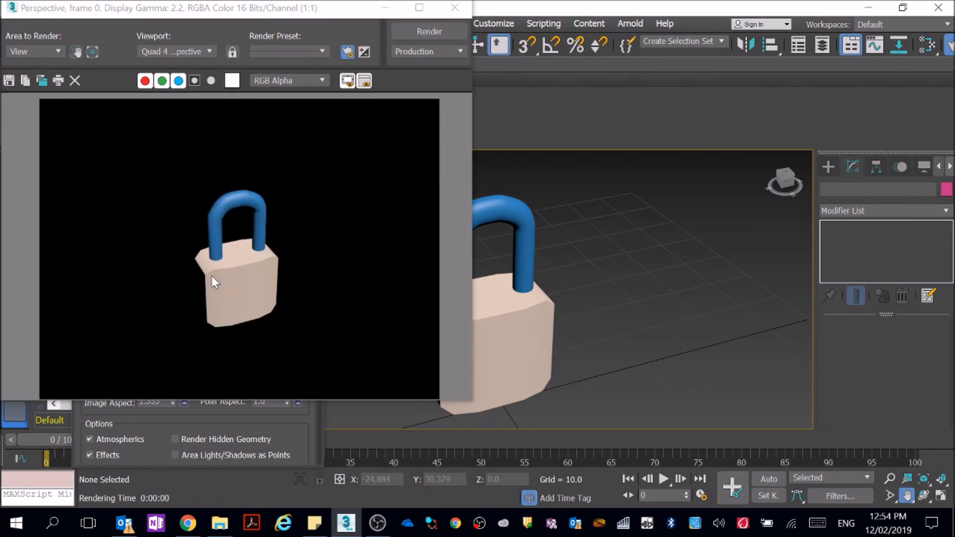
pyautogui.click(454, 8)
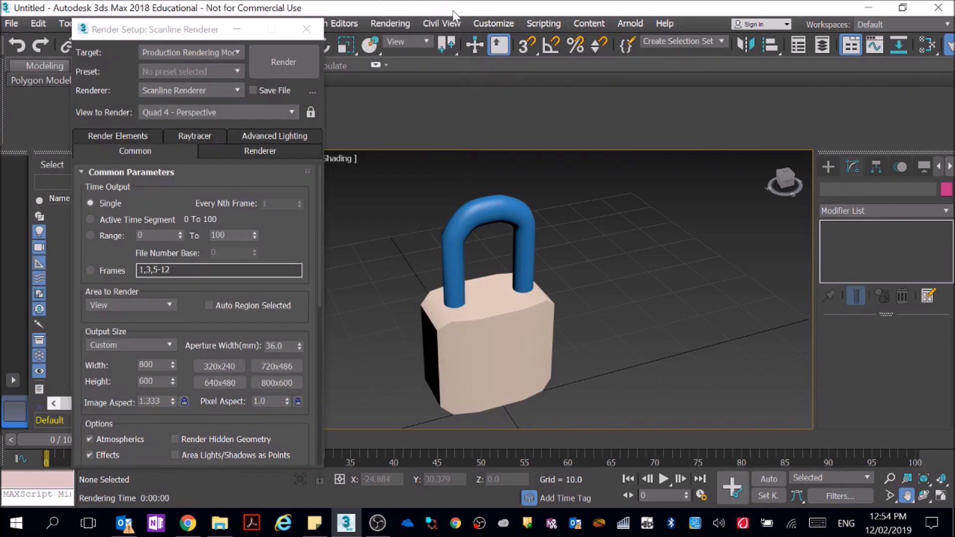
pyautogui.click(312, 33)
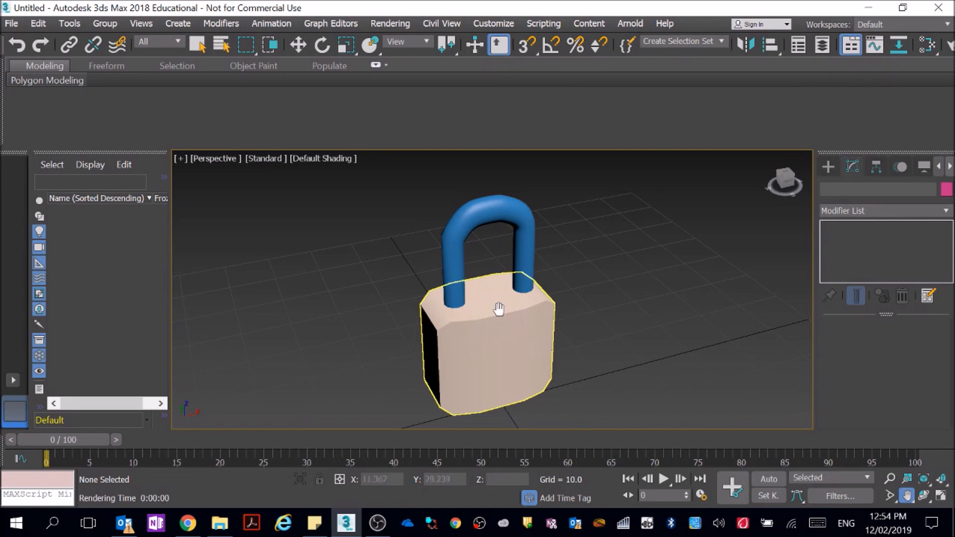
pyautogui.click(928, 45)
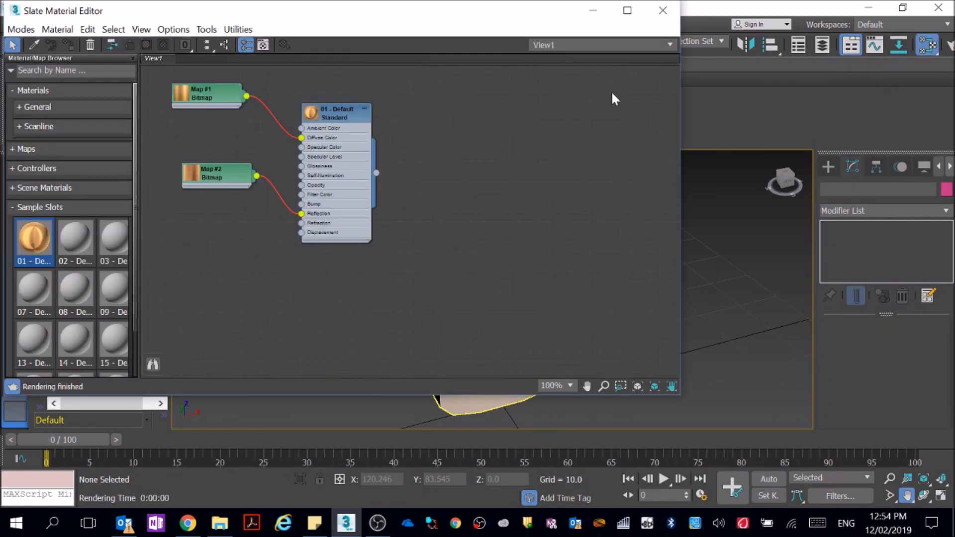
pyautogui.rightClick(326, 113)
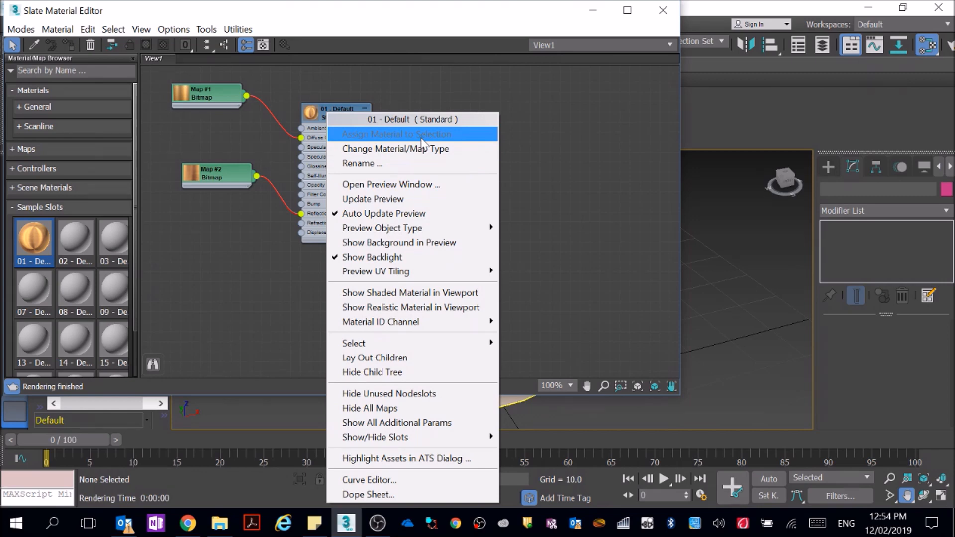
pyautogui.click(571, 99)
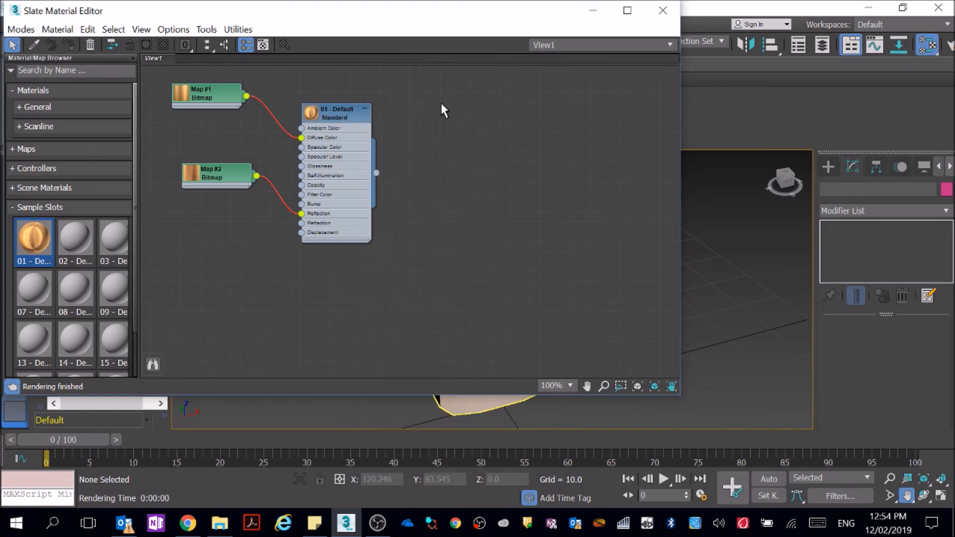
pyautogui.click(662, 10)
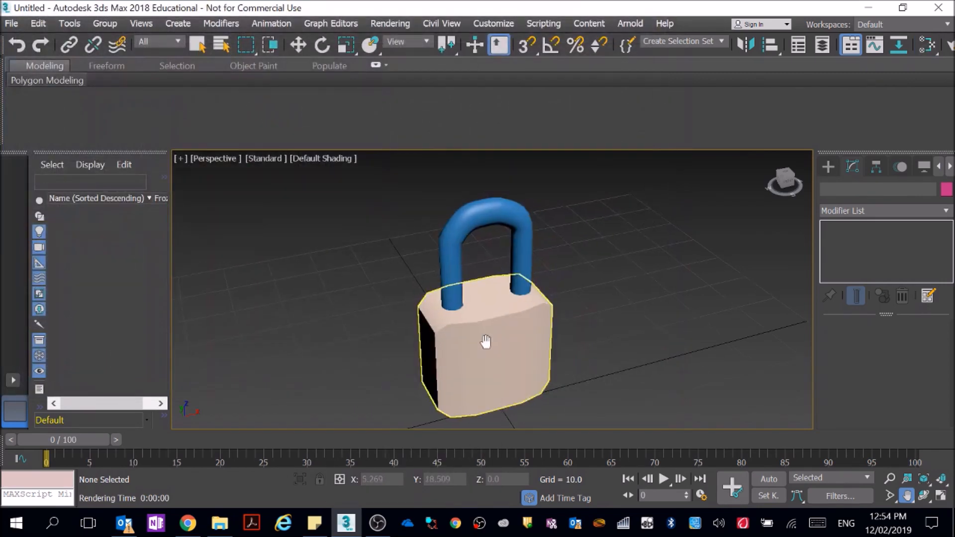
# Assign the 01 - Default bitmap material to the padlock body in the Slate Material Editor, and close the editor
pyautogui.press('w')
pyautogui.click(521, 333)
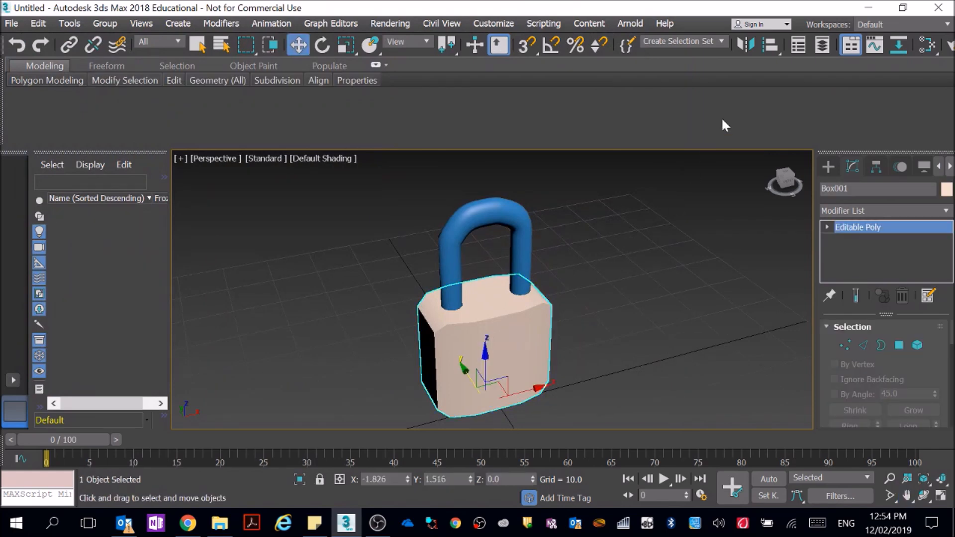
pyautogui.click(928, 46)
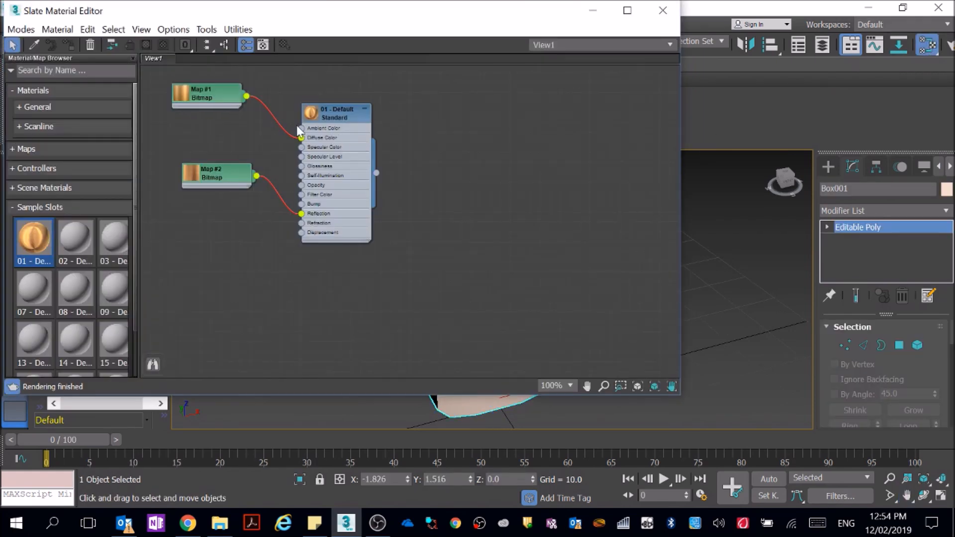
pyautogui.rightClick(331, 112)
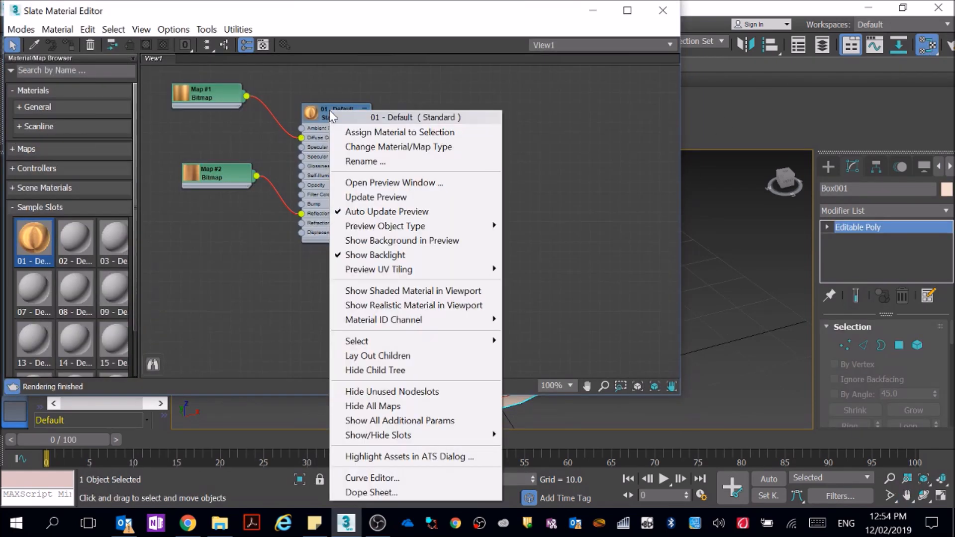
pyautogui.click(434, 133)
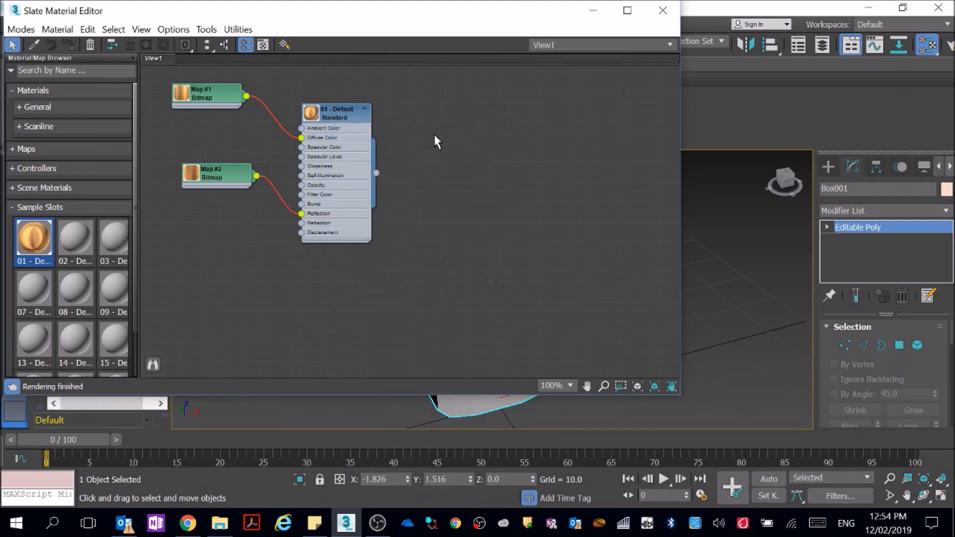
pyautogui.click(664, 11)
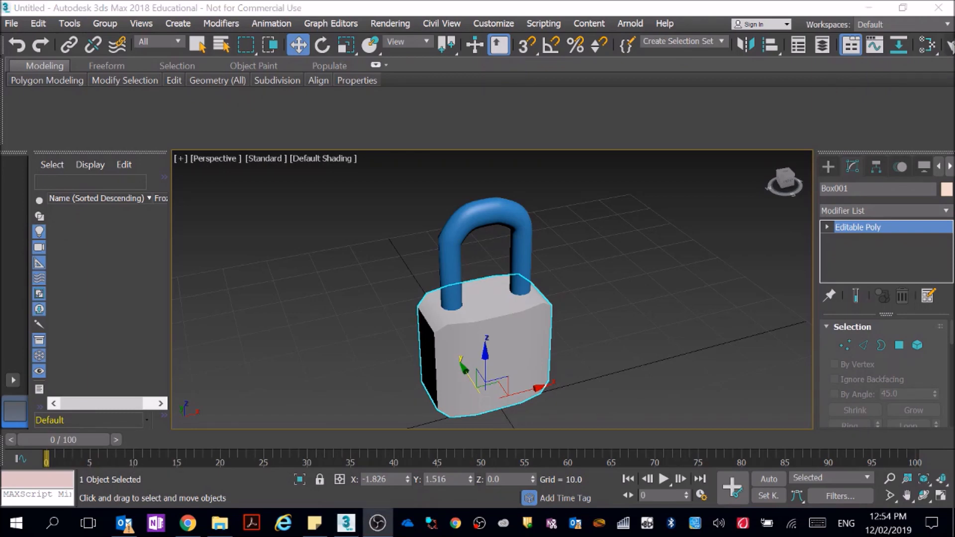
# Render the perspective view to check the metallic material on the padlock body, and close the rendered frame and render settings
pyautogui.click(950, 44)
pyautogui.click(312, 57)
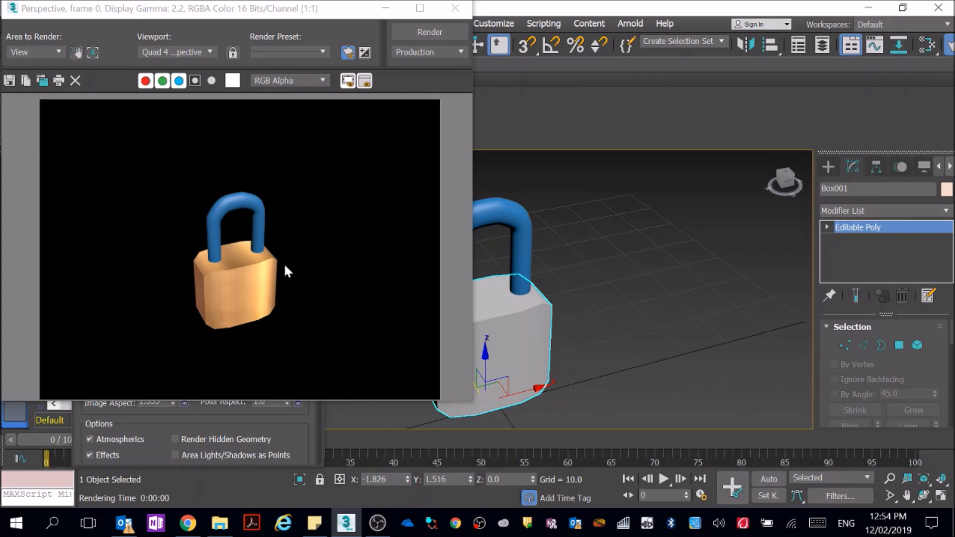
pyautogui.click(457, 10)
pyautogui.click(630, 236)
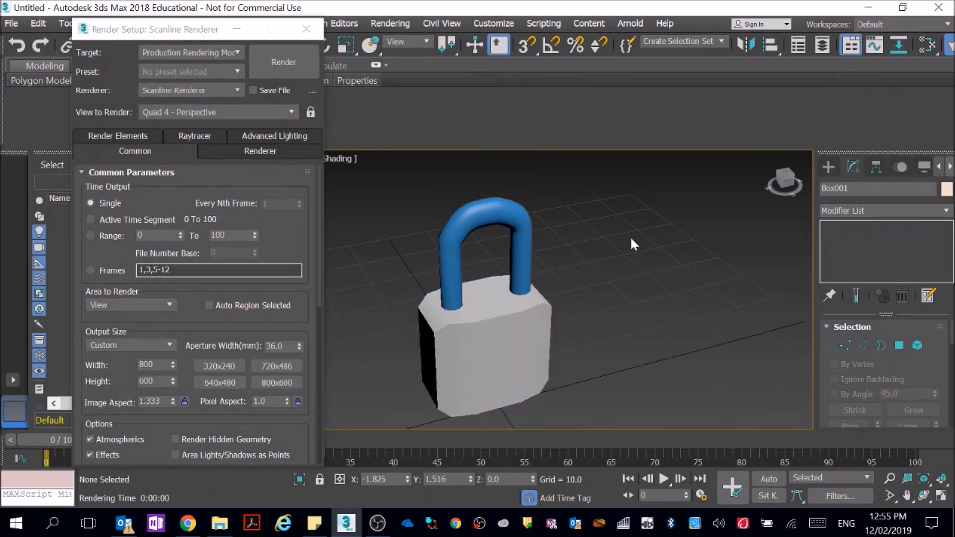
pyautogui.click(306, 29)
# Select the shackle and place the 02 - Default sample material in the Slate Material Editor's node view as an instance
pyautogui.click(501, 218)
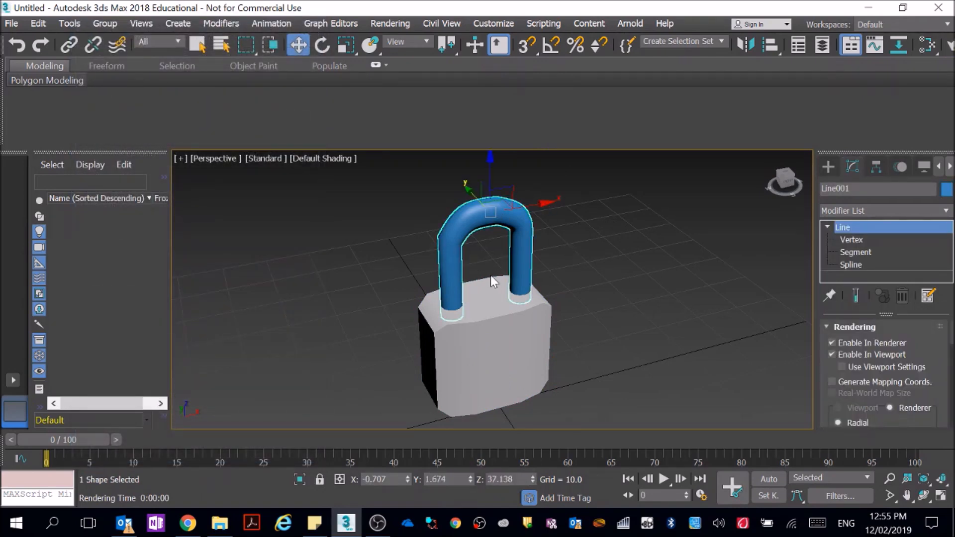
pyautogui.click(926, 47)
pyautogui.click(72, 242)
pyautogui.moveTo(585, 175); pyautogui.dragTo(579, 156)
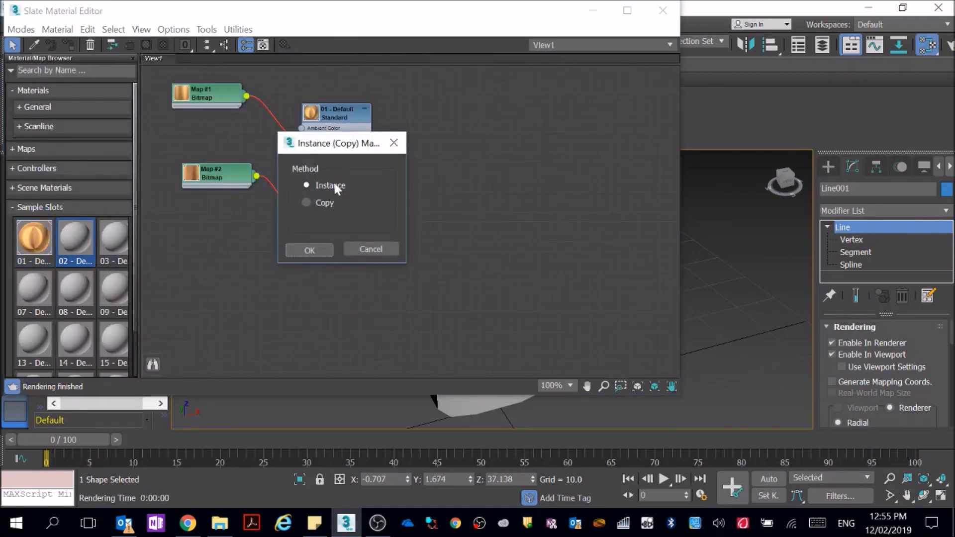
pyautogui.click(300, 251)
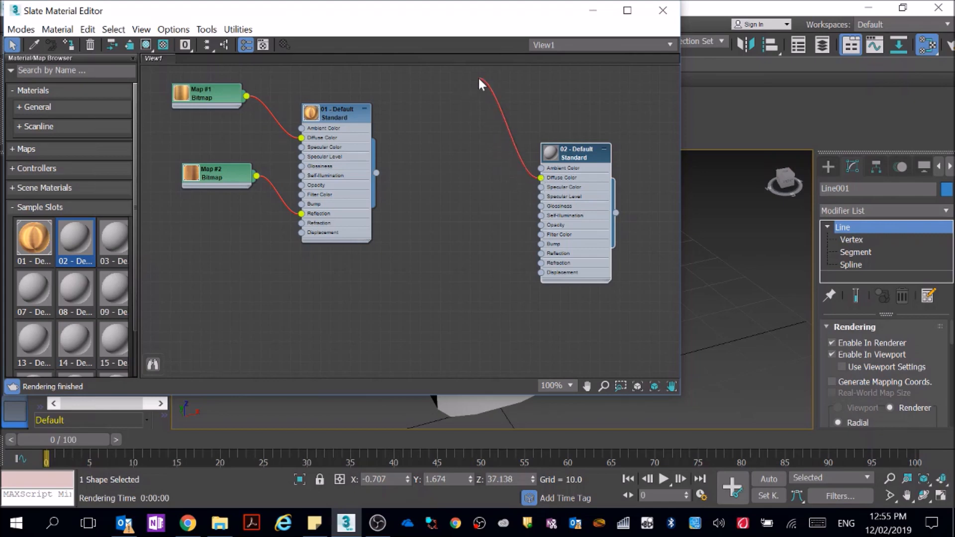
# Connect a Gradient Ramp map to the Diffuse Color of the 02 - Default material
pyautogui.moveTo(480, 78); pyautogui.dragTo(480, 78)
pyautogui.moveTo(508, 88)
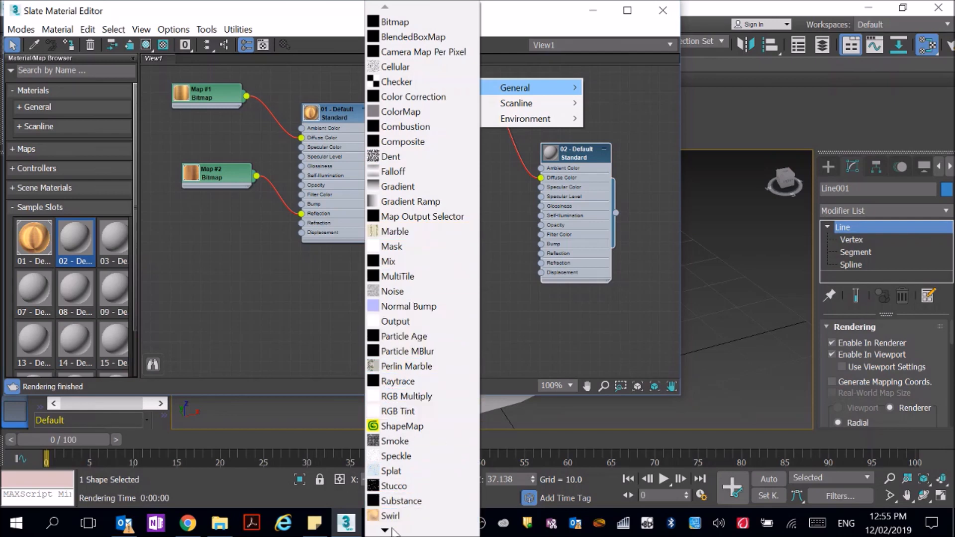
pyautogui.moveTo(393, 530)
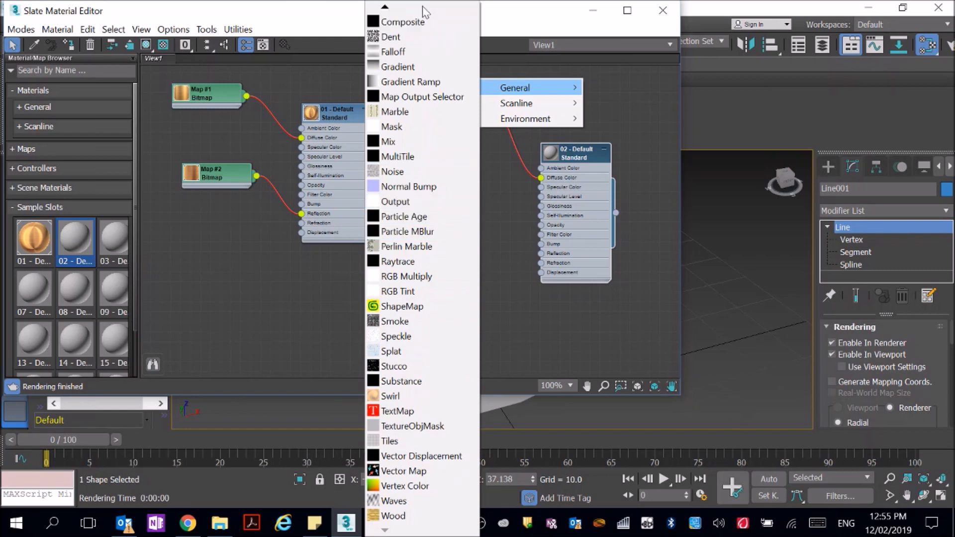
pyautogui.moveTo(385, 12)
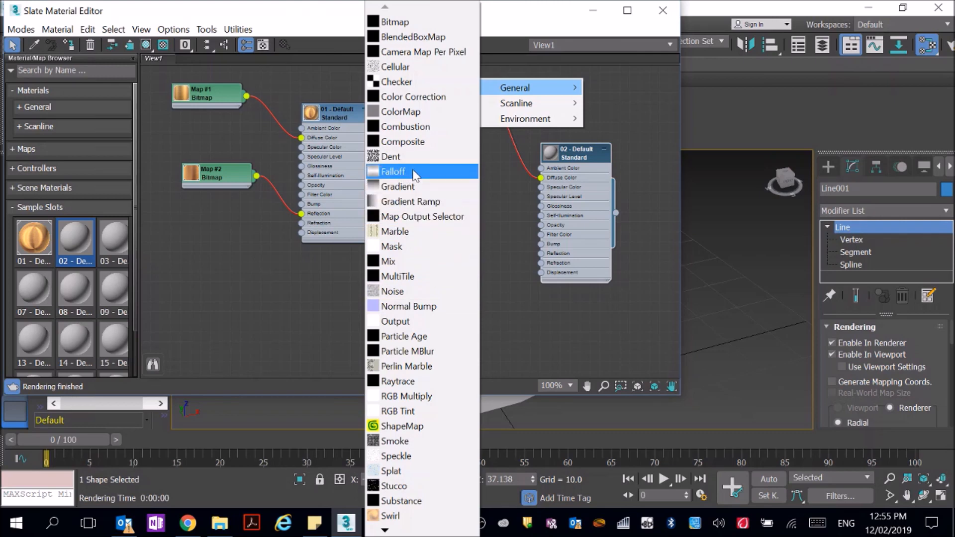
pyautogui.click(431, 201)
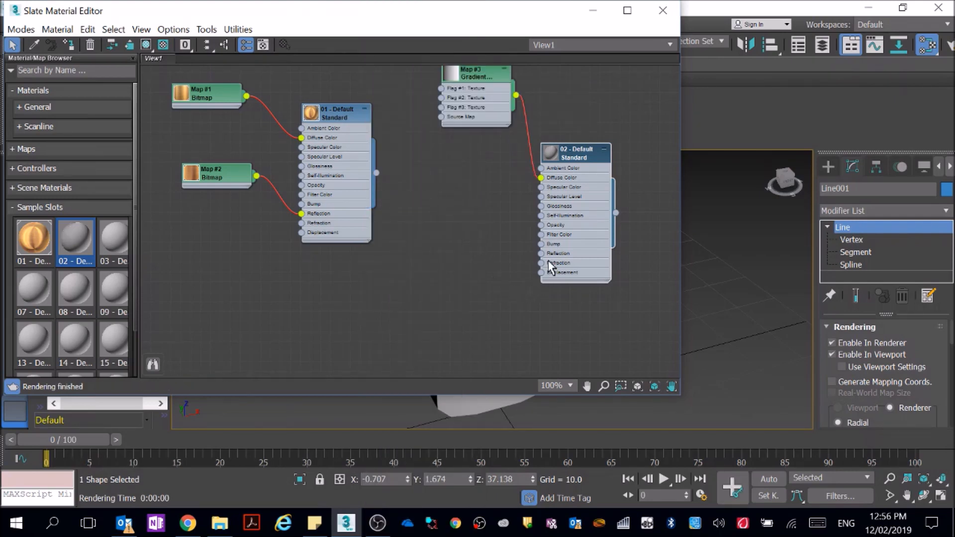
# Connect a Gradient map to the Refraction of the 02 - Default material
pyautogui.moveTo(541, 262); pyautogui.dragTo(470, 185)
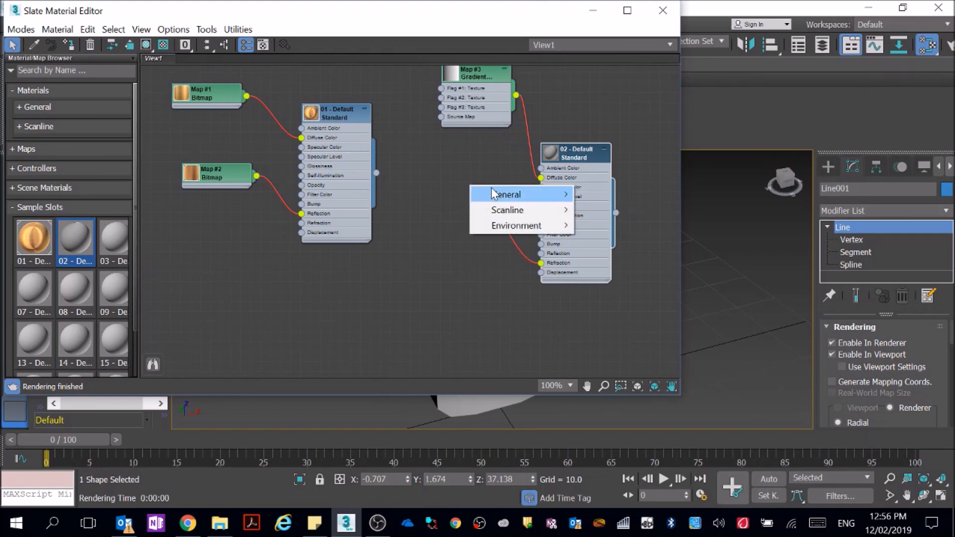
pyautogui.moveTo(491, 188)
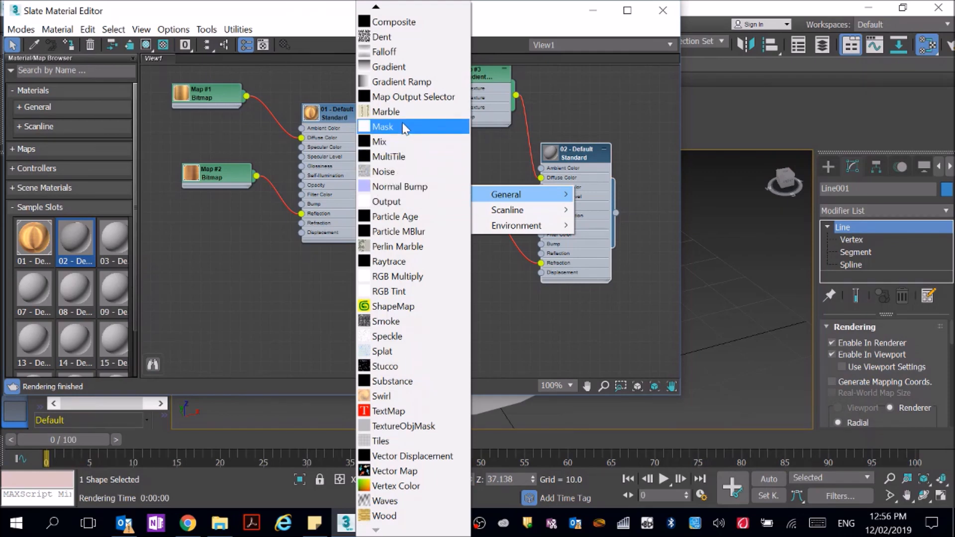
pyautogui.click(401, 73)
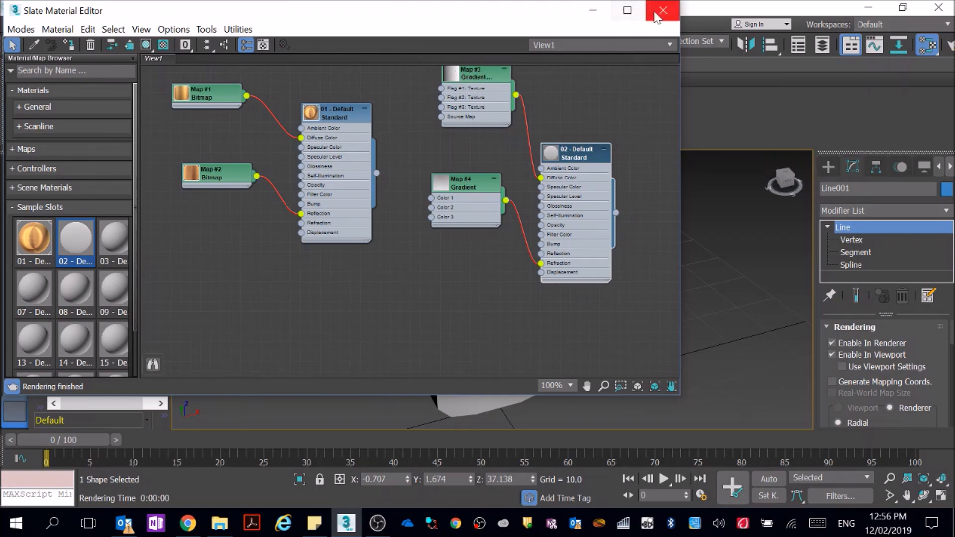
# Assign the 02 - Default material to the selected shackle and close the material editor
pyautogui.rightClick(580, 152)
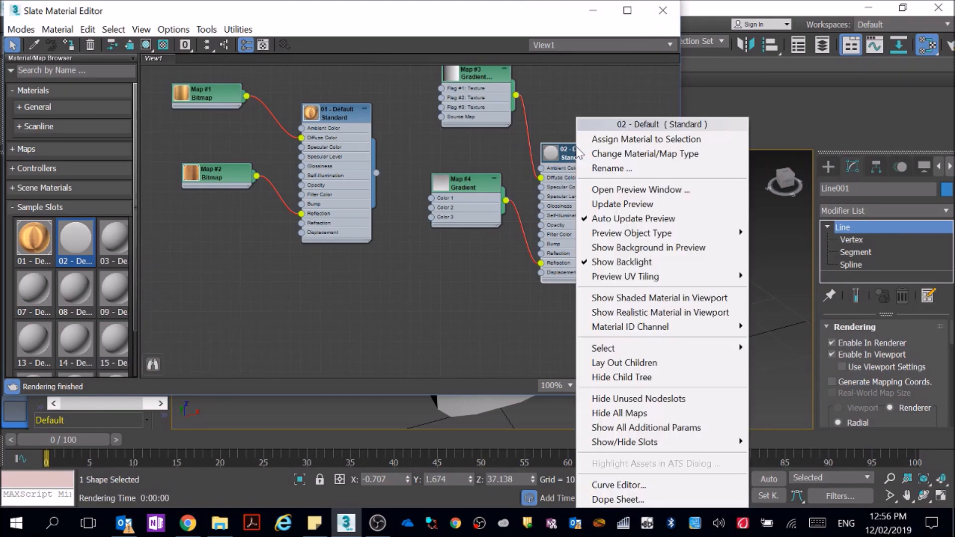
pyautogui.click(626, 142)
pyautogui.click(664, 11)
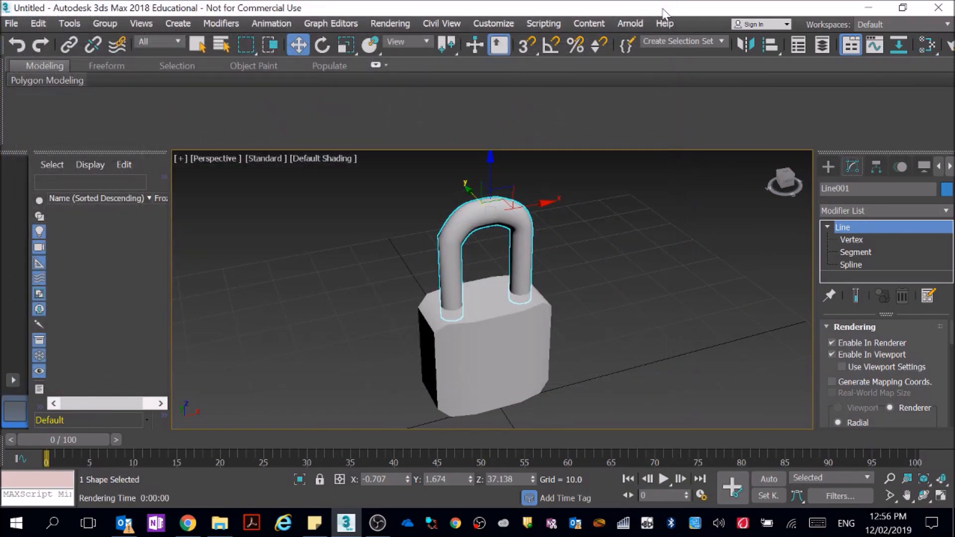
# Render the perspective view to check the shackle's gradient material, close the rendered frame and render settings, and clear the selection
pyautogui.click(950, 47)
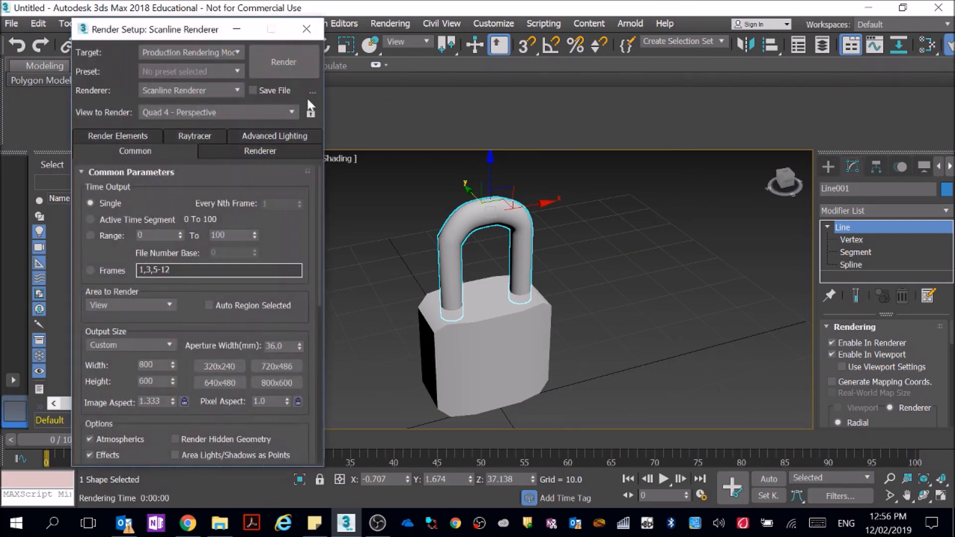
pyautogui.click(283, 60)
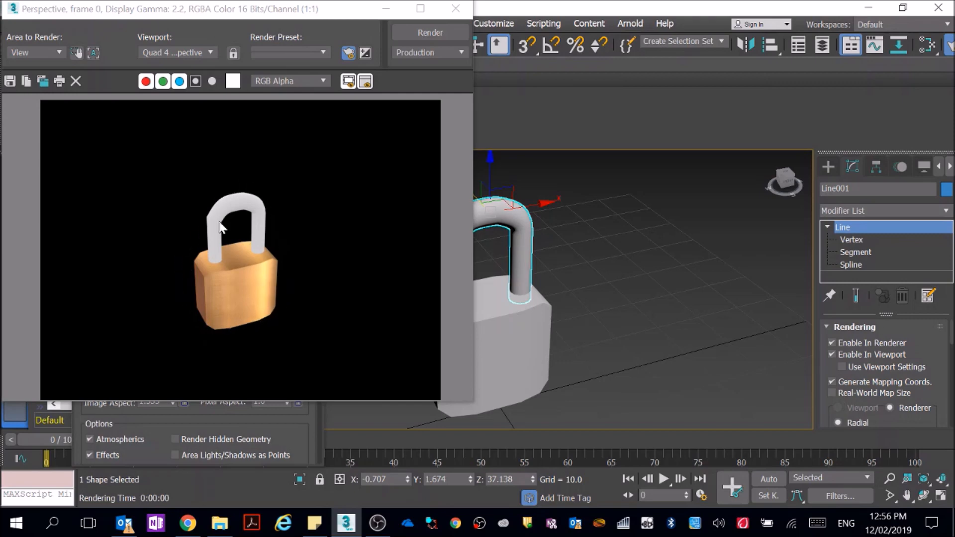
pyautogui.click(454, 10)
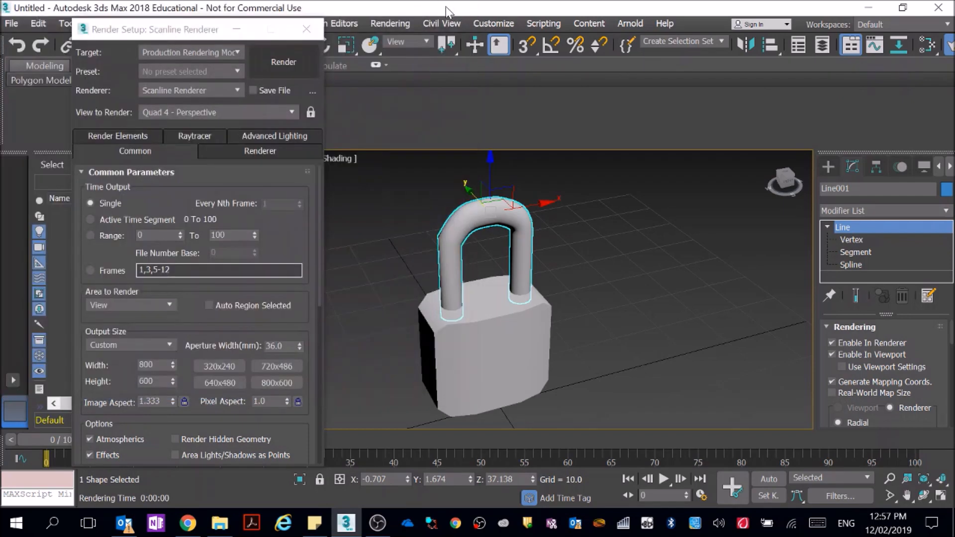
pyautogui.click(309, 27)
pyautogui.click(627, 273)
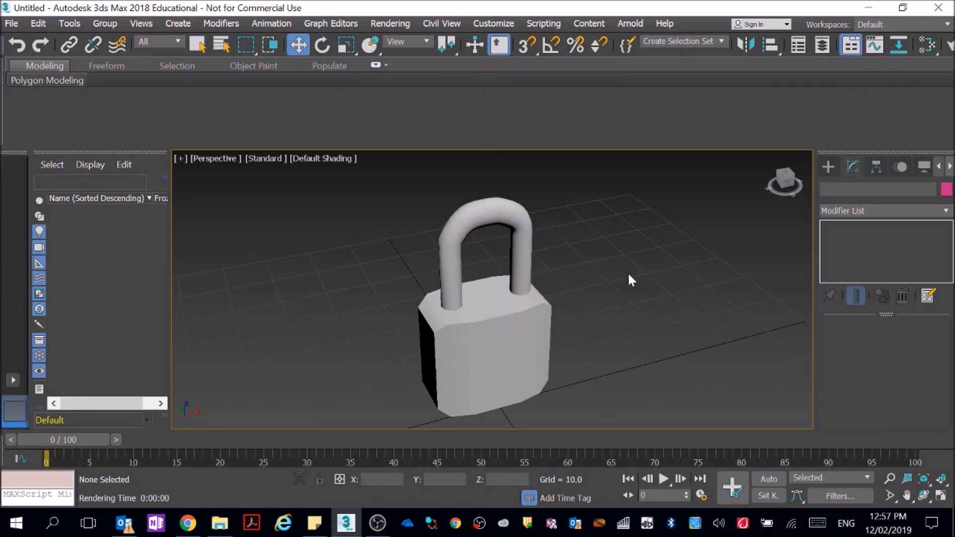
# Group the padlock body and shackle together under the name Lock
pyautogui.scroll(-3, 620, 330)
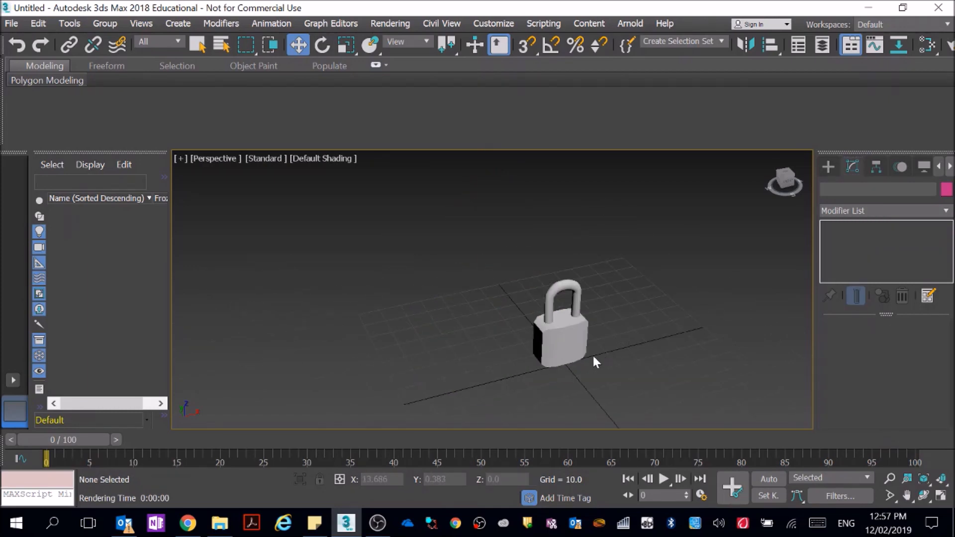
pyautogui.scroll(1, 592, 354)
pyautogui.moveTo(455, 223); pyautogui.dragTo(614, 389)
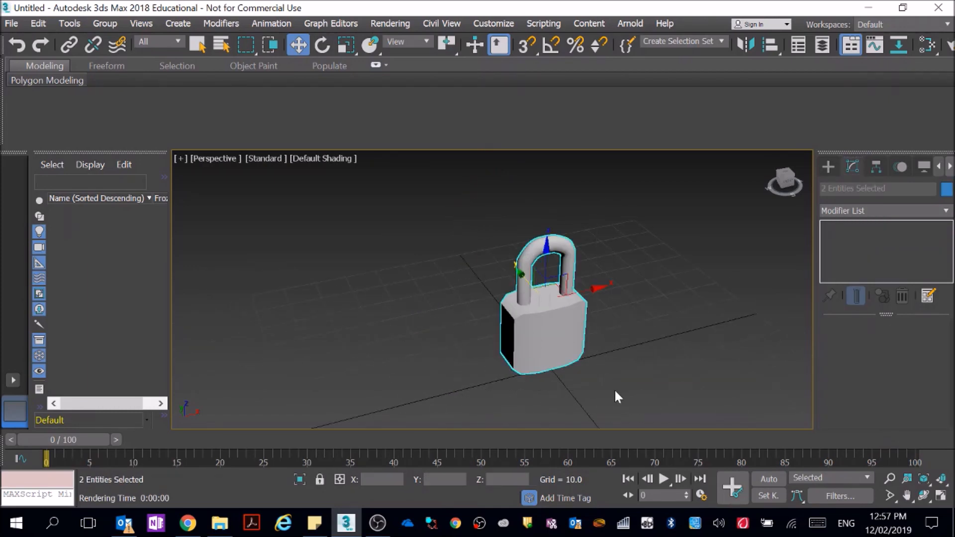
pyautogui.rightClick(552, 329)
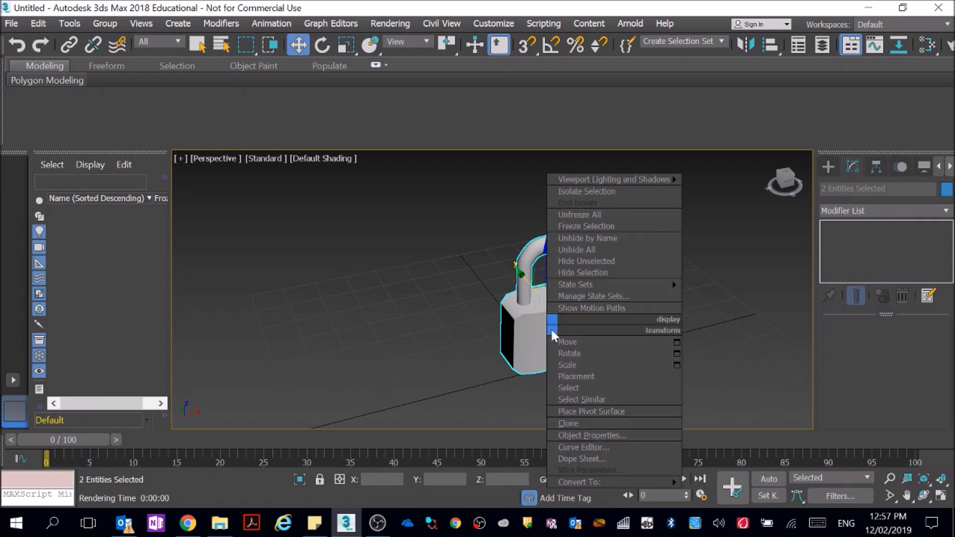
pyautogui.click(409, 292)
pyautogui.moveTo(452, 208); pyautogui.dragTo(655, 413)
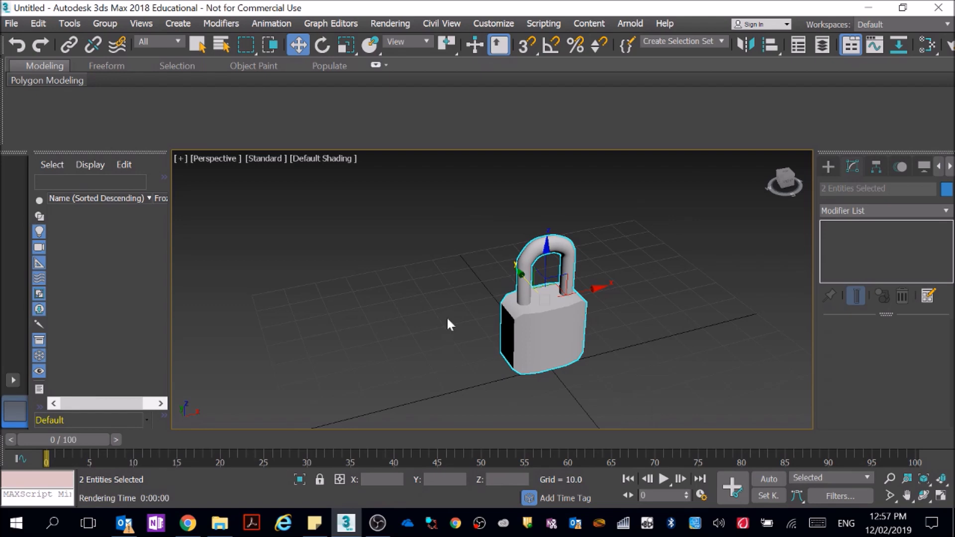
pyautogui.click(115, 23)
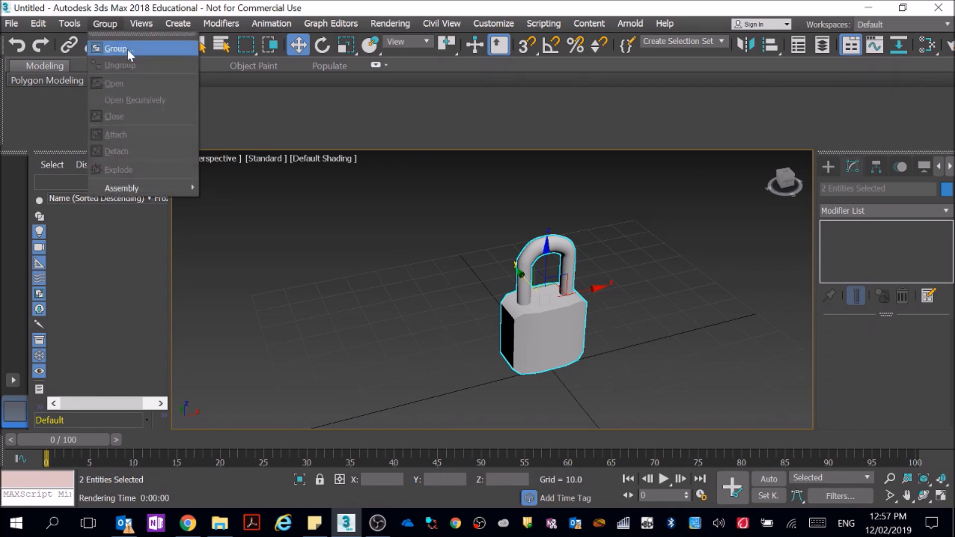
pyautogui.click(128, 49)
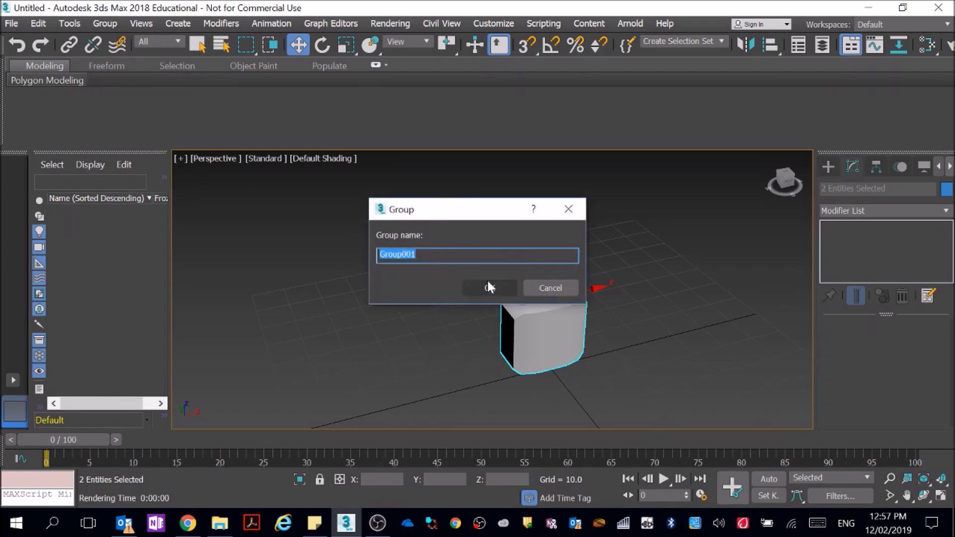
pyautogui.write('Lock')
pyautogui.click(481, 288)
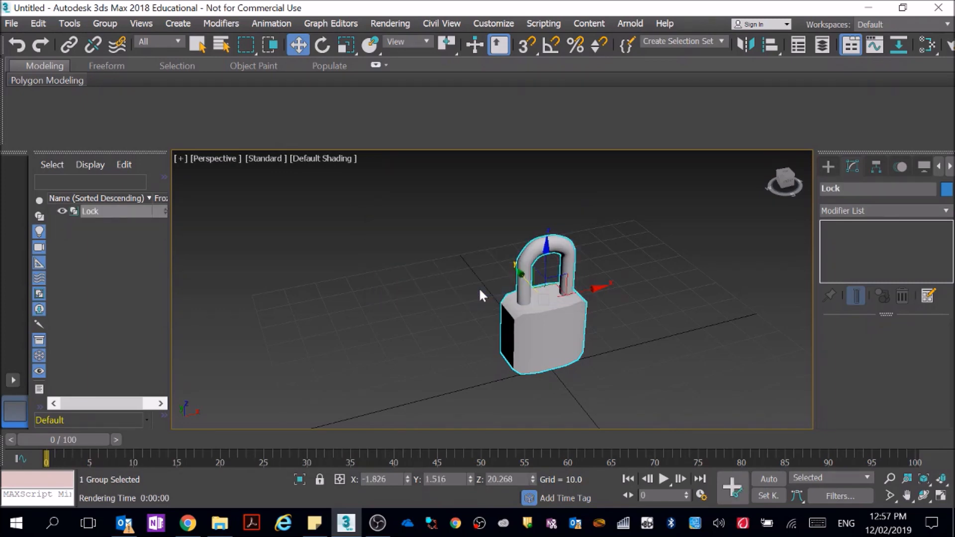
# Animate the Lock group with Auto Key to rotate about one full turn around its vertical axis by frame 100, and play it back
pyautogui.click(771, 479)
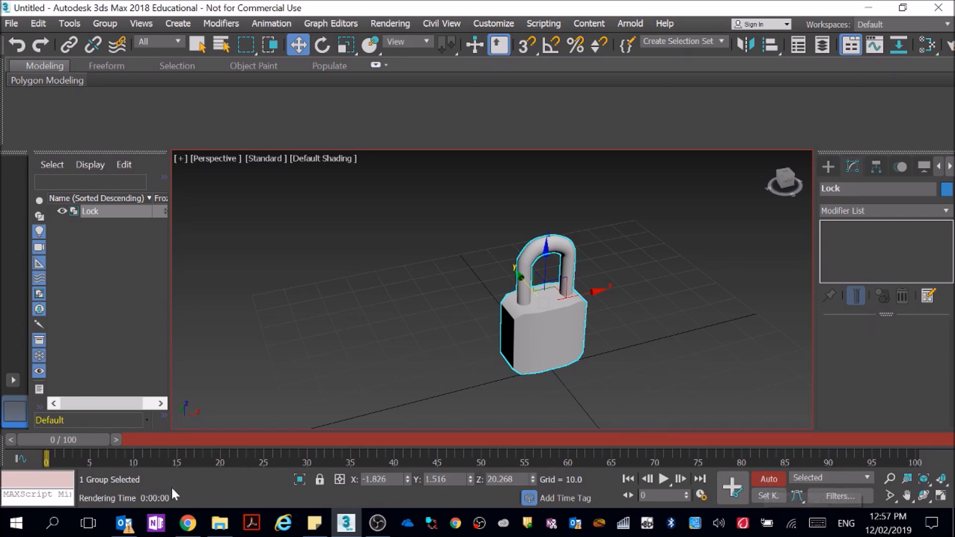
pyautogui.moveTo(59, 438); pyautogui.dragTo(896, 424)
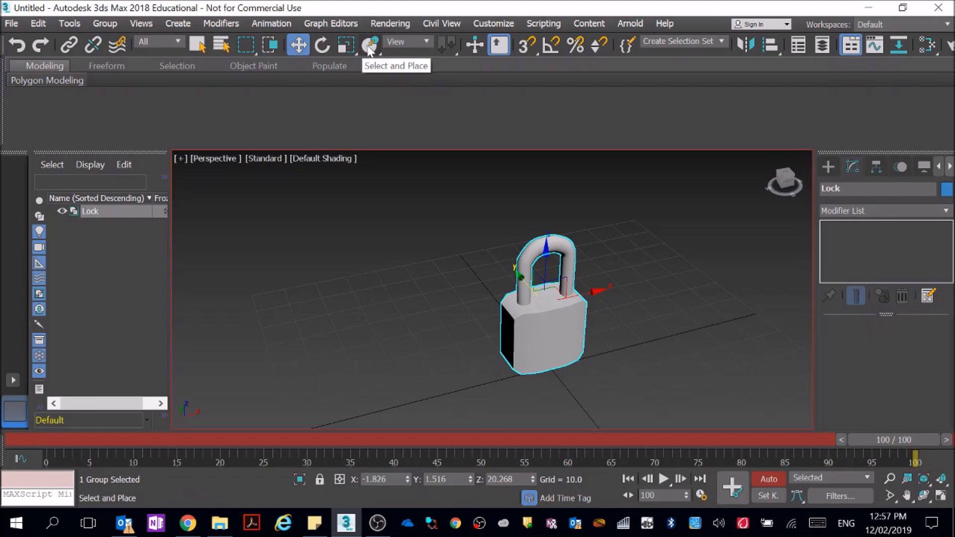
pyautogui.click(322, 46)
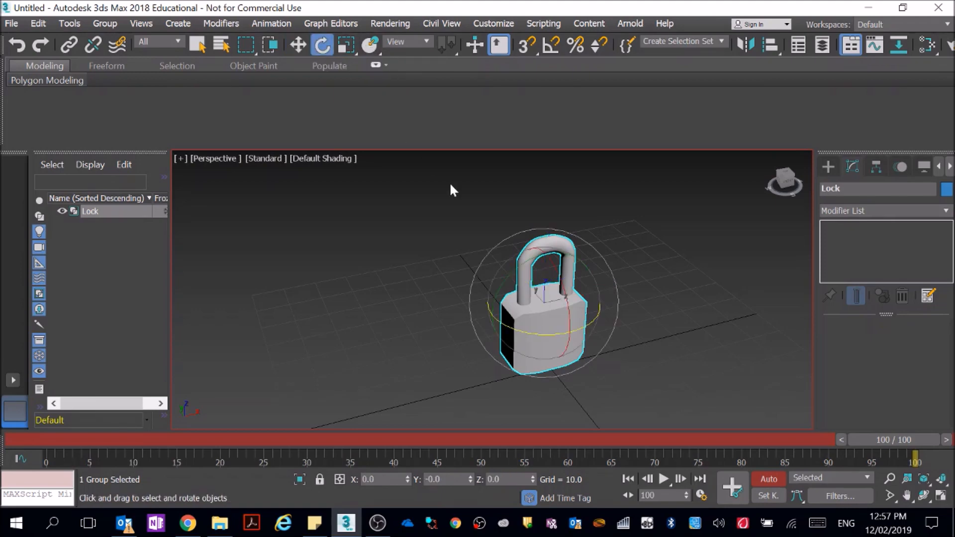
pyautogui.moveTo(594, 328); pyautogui.dragTo(126, 283)
pyautogui.click(768, 478)
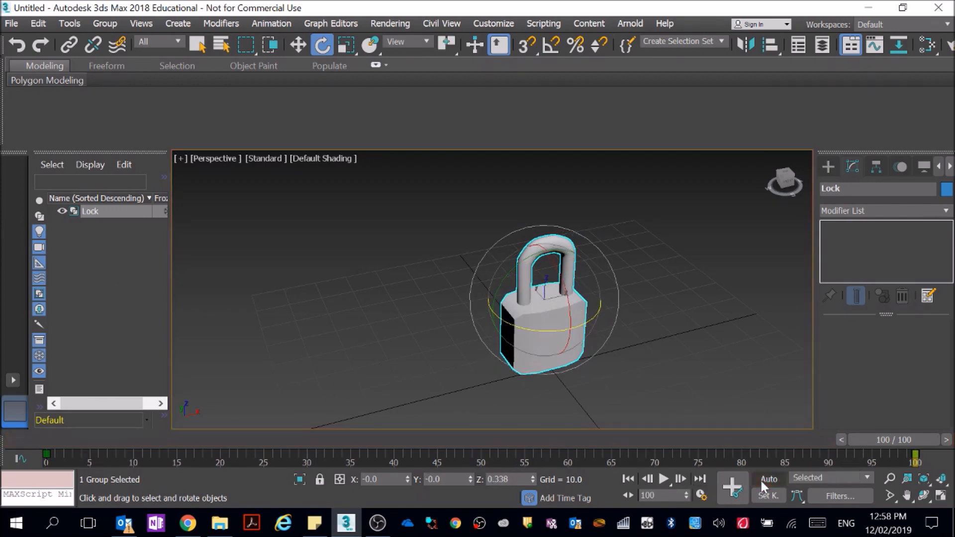
pyautogui.click(664, 479)
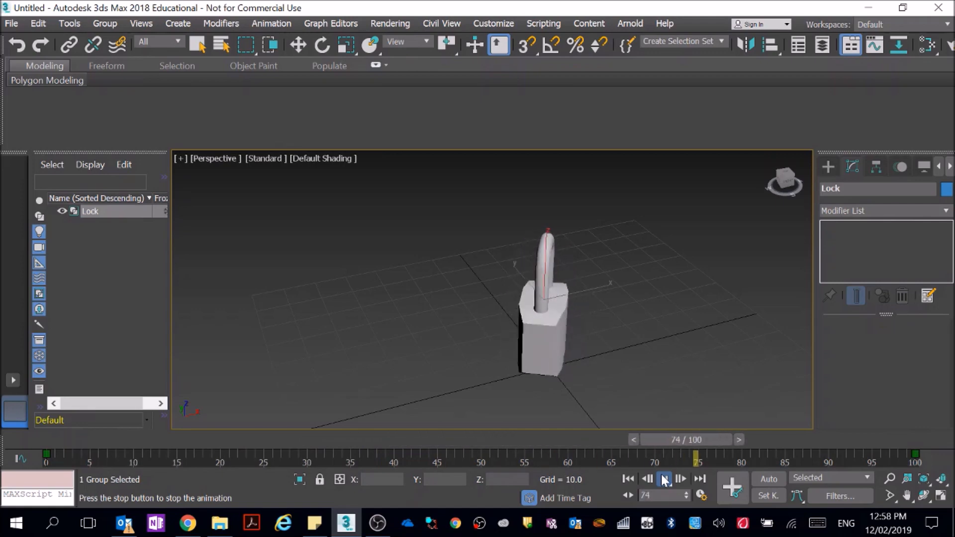
pyautogui.click(664, 478)
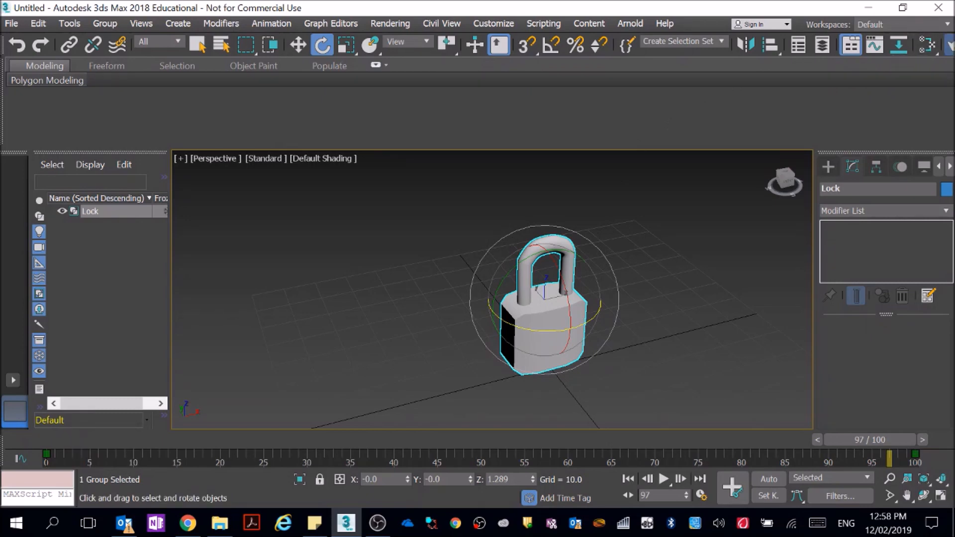
# Set the render's time output to the frame range 0 to 100
pyautogui.click(950, 45)
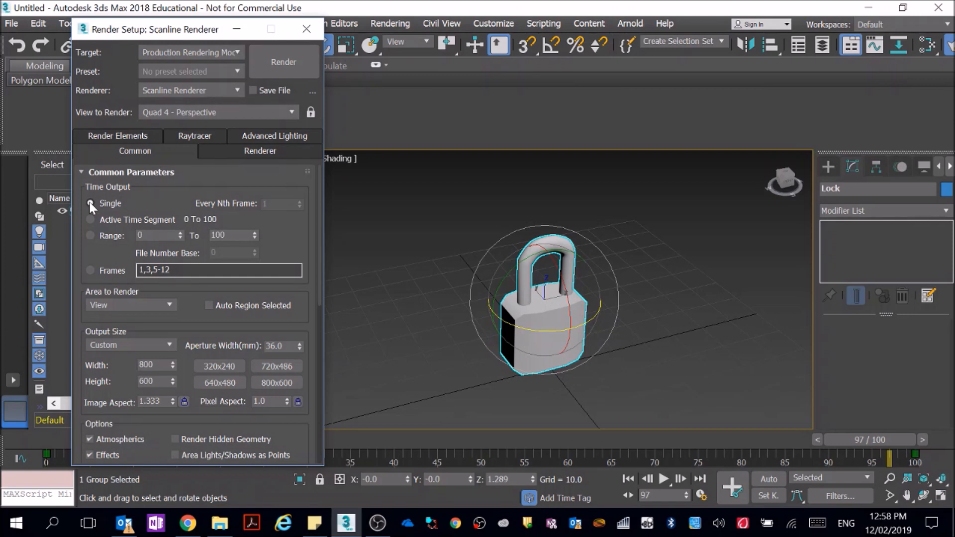
pyautogui.click(90, 235)
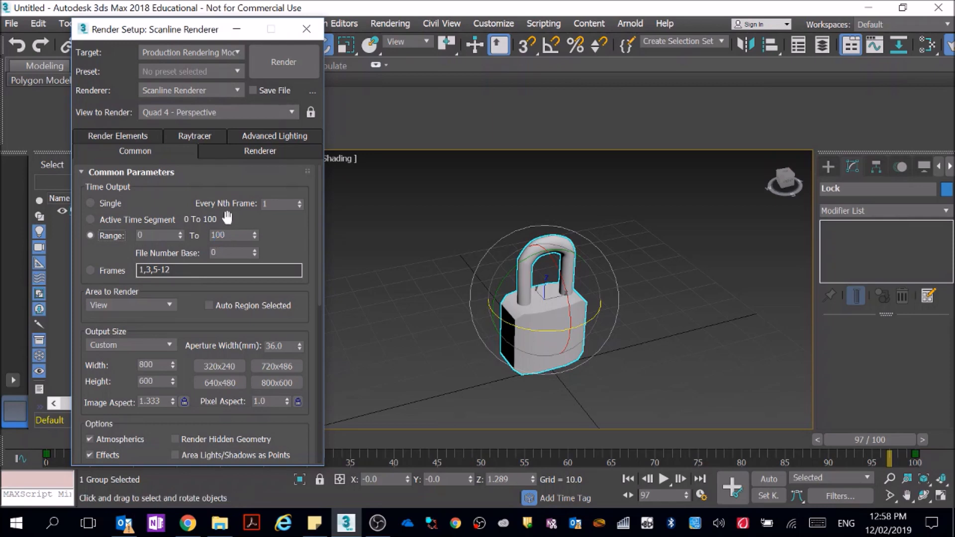
# Set the render output to an AVI file named My Epic Lock animation on the Desktop, using the MJPEG Compressor at quality 100
pyautogui.scroll(-2, 283, 286)
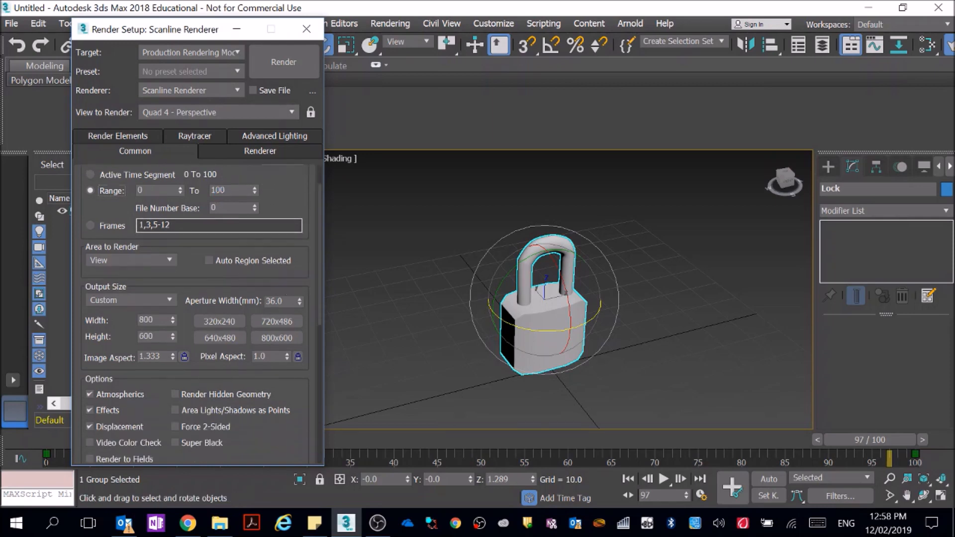
pyautogui.scroll(-2, 292, 315)
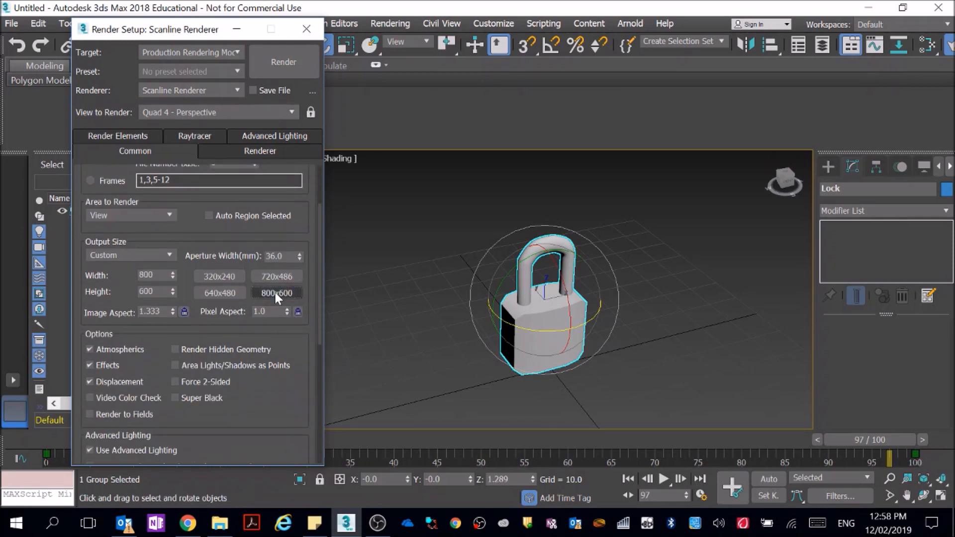
pyautogui.scroll(-7, 283, 294)
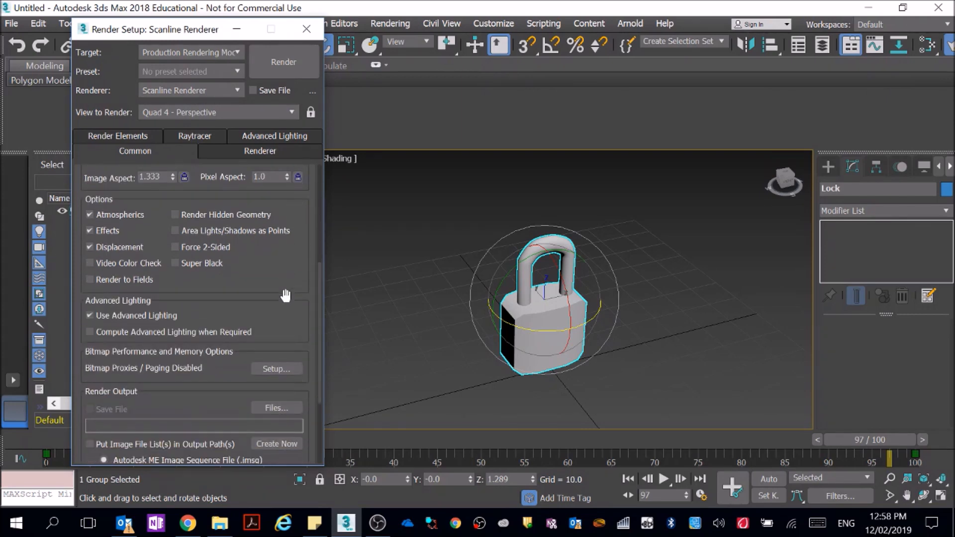
pyautogui.scroll(-2, 286, 296)
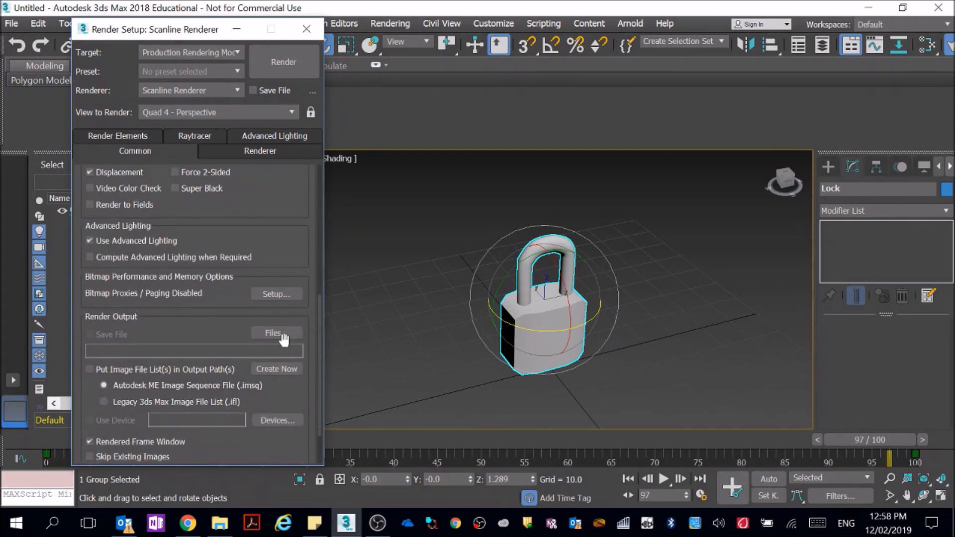
pyautogui.click(277, 333)
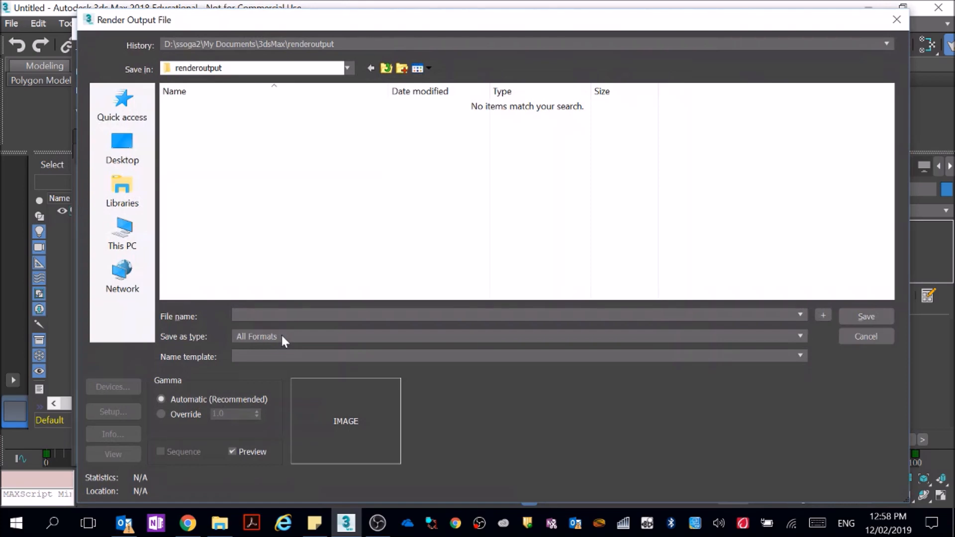
pyautogui.click(804, 336)
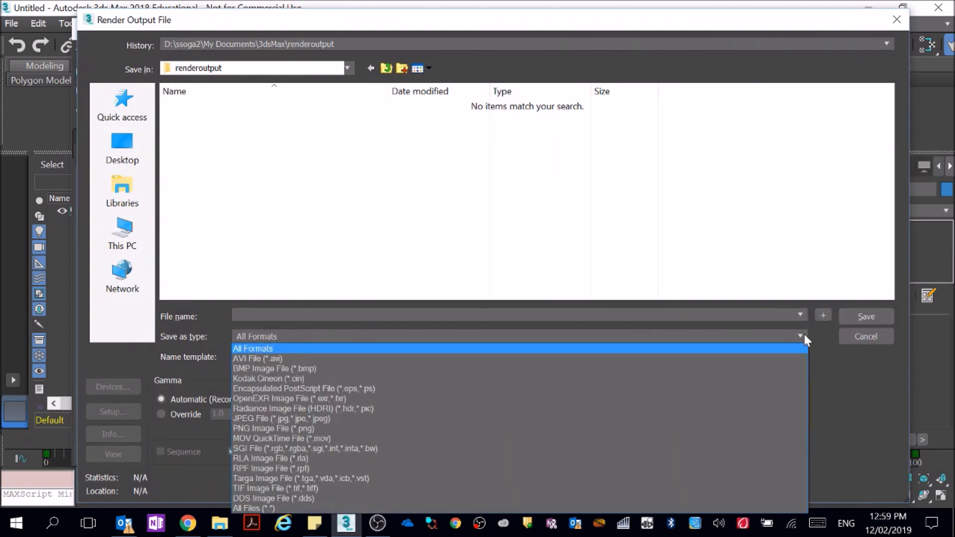
pyautogui.click(275, 358)
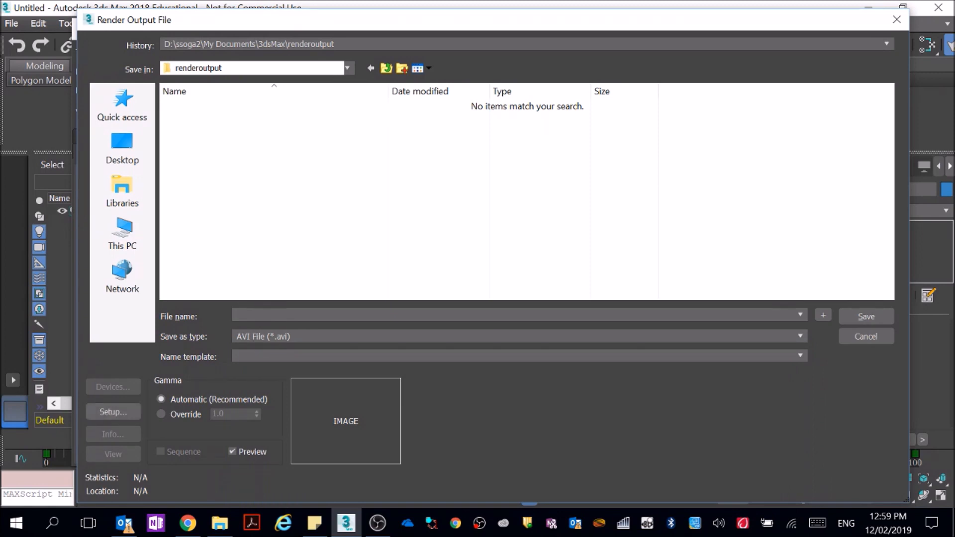
pyautogui.write('My EpickLock animation')
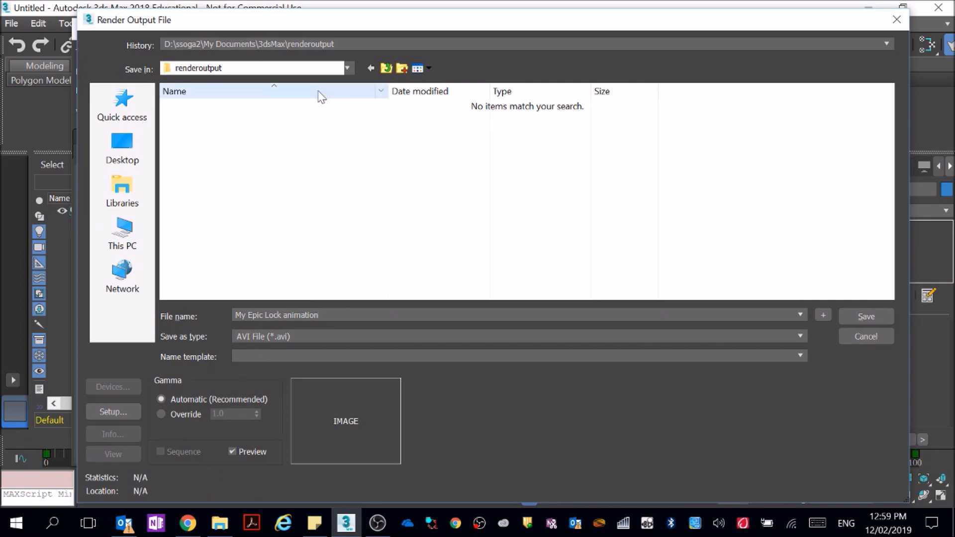
pyautogui.click(117, 145)
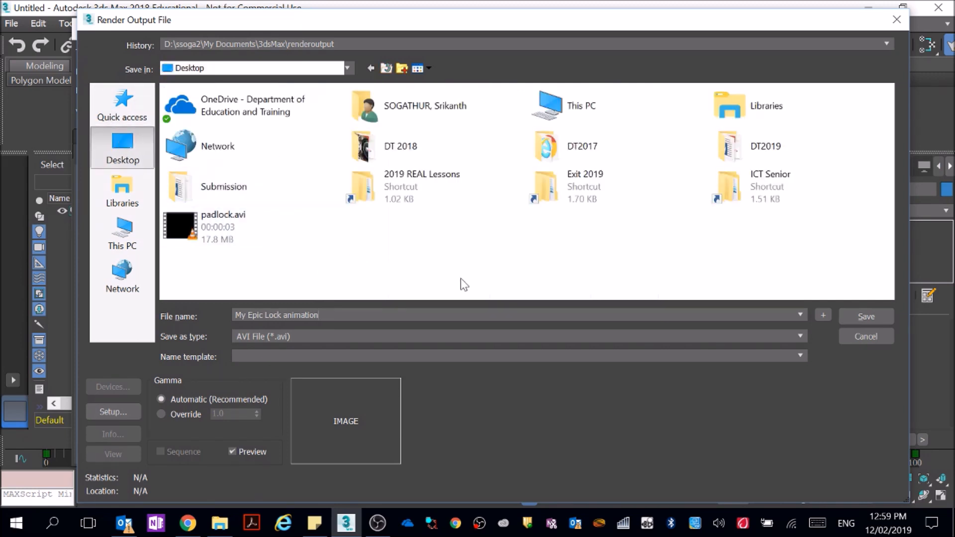
pyautogui.click(860, 319)
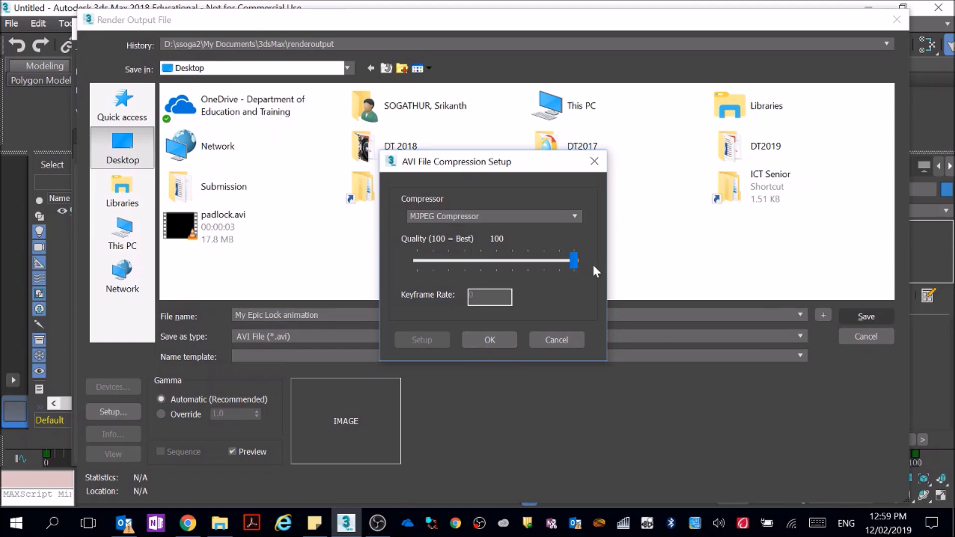
pyautogui.click(490, 339)
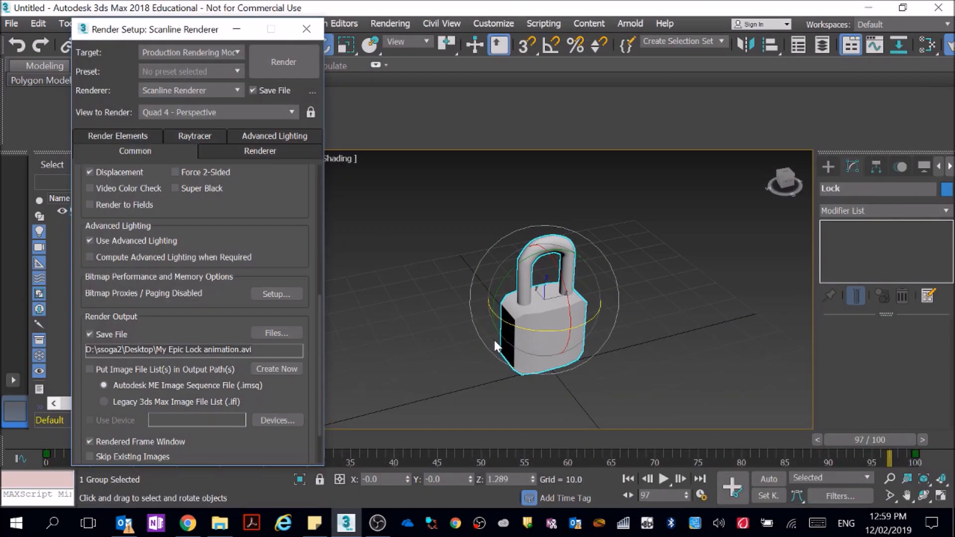
# Render the lock animation to the AVI file, minimize the rendered frame window and close the render settings
pyautogui.click(278, 62)
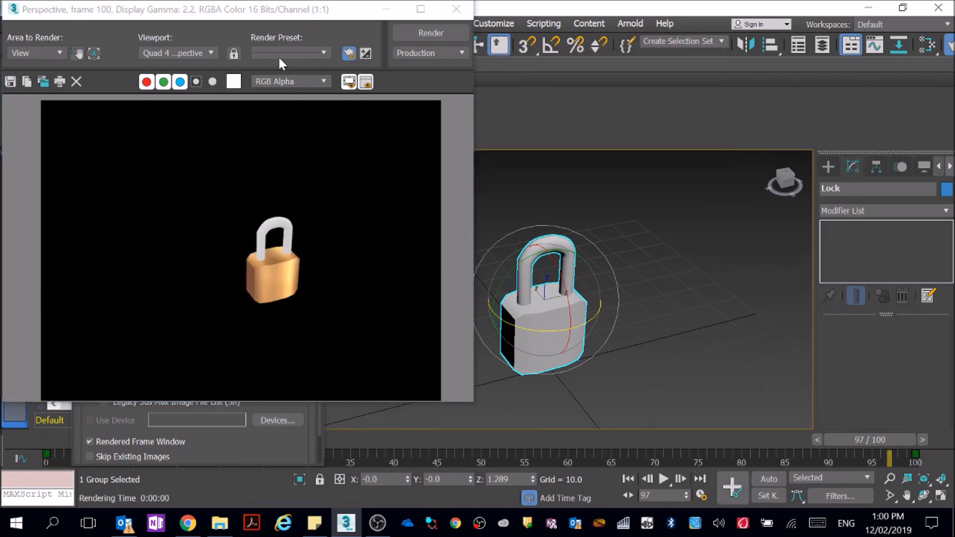
pyautogui.click(386, 9)
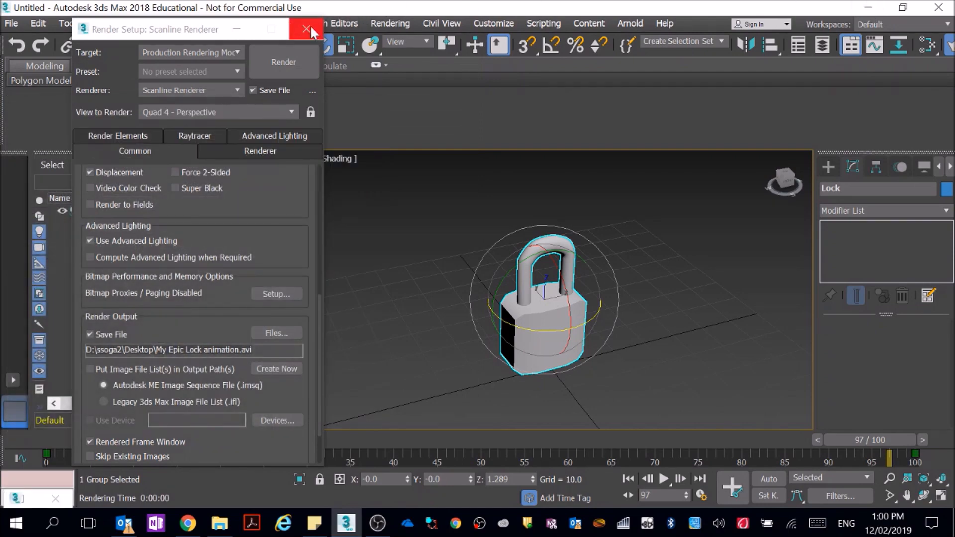
pyautogui.click(309, 29)
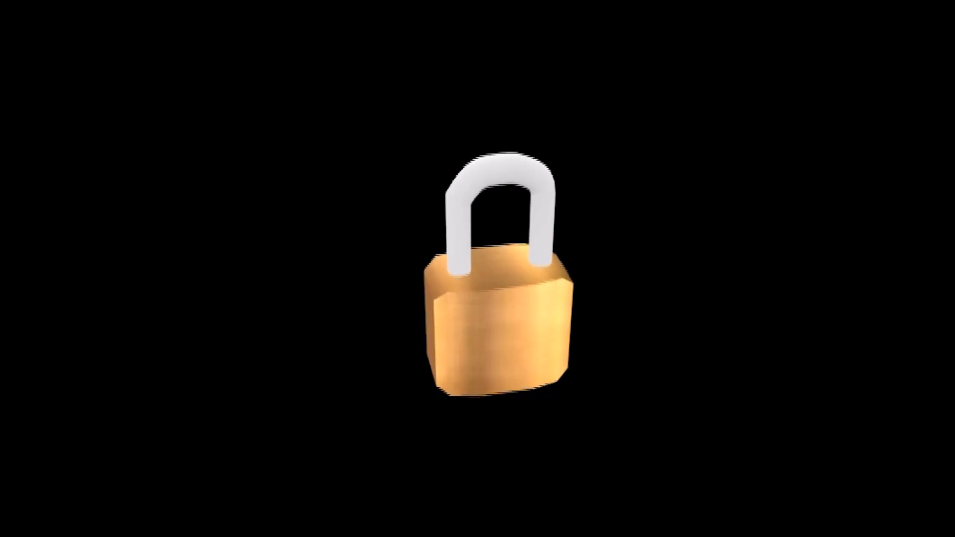